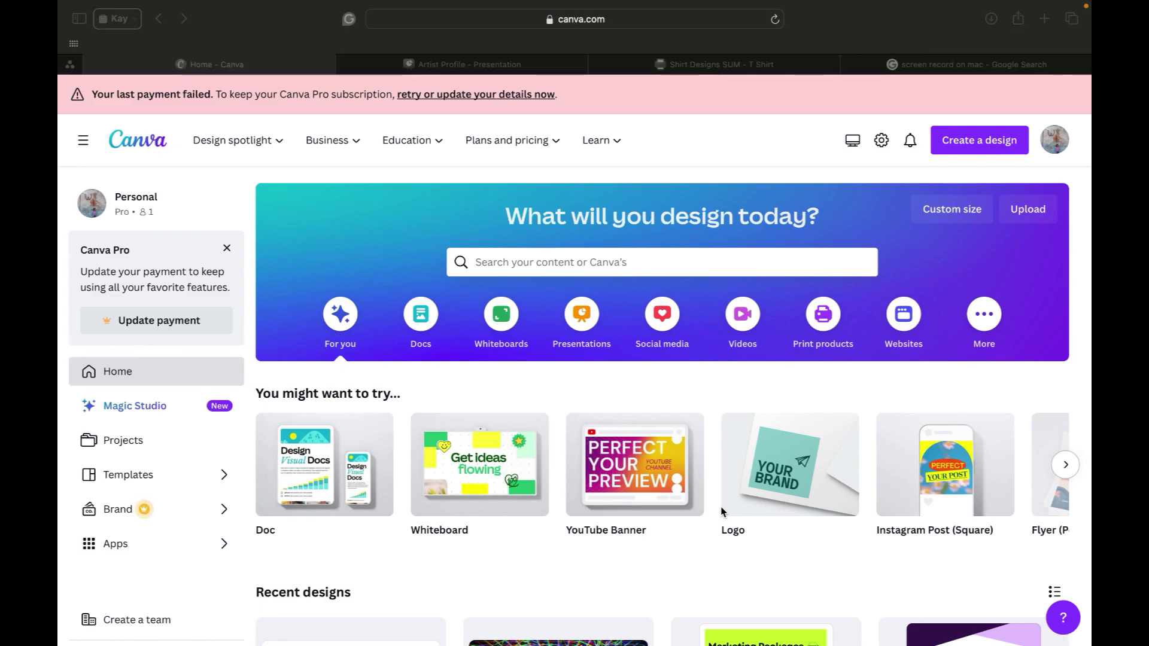
Step: Return to Safari from the desktop and look through the recent designs on the Canva home page
key("ctrl+Left")
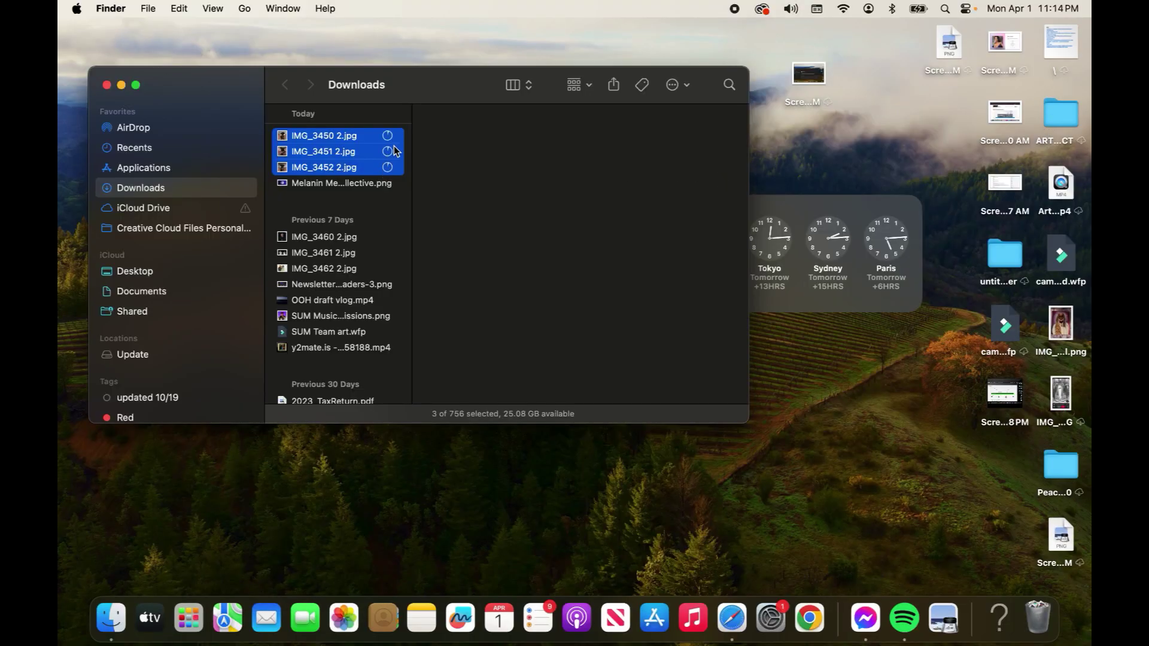
left_click(732, 620)
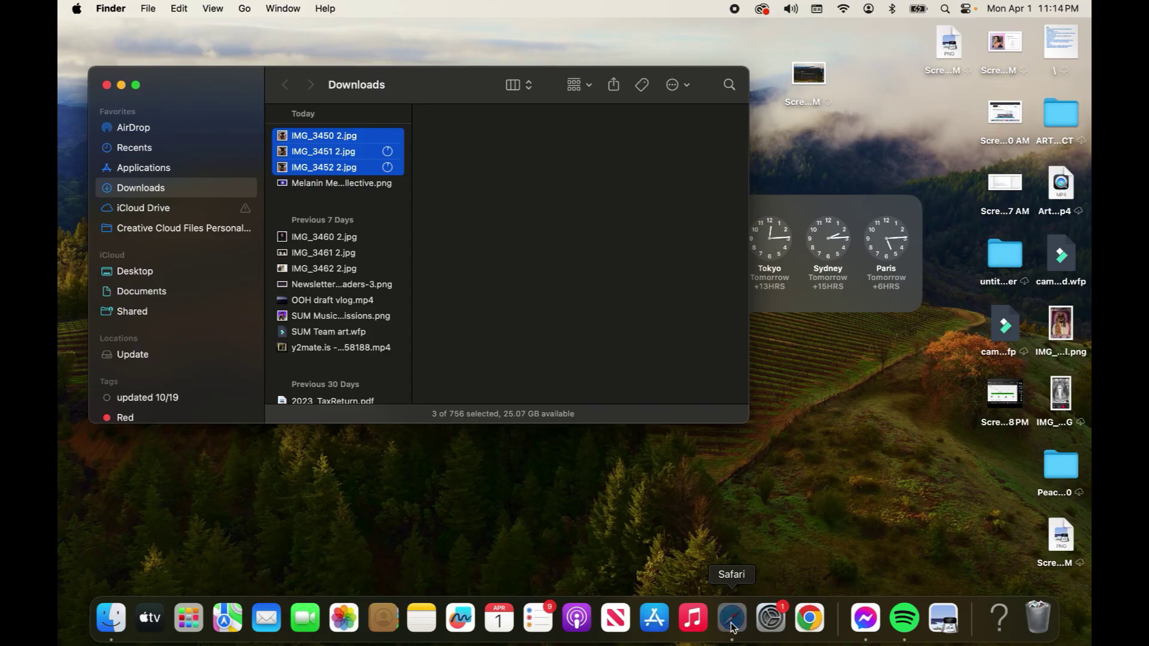
scroll(618, 527, "down", 2)
scroll(618, 527, "down", 5)
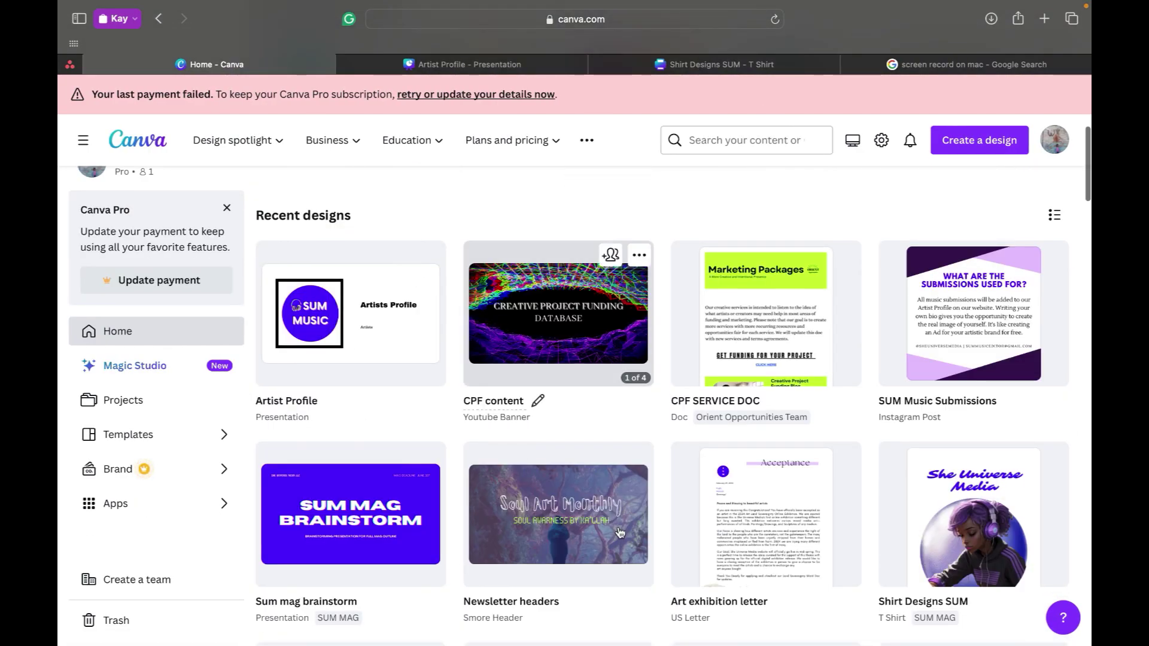
mouse_move(620, 532)
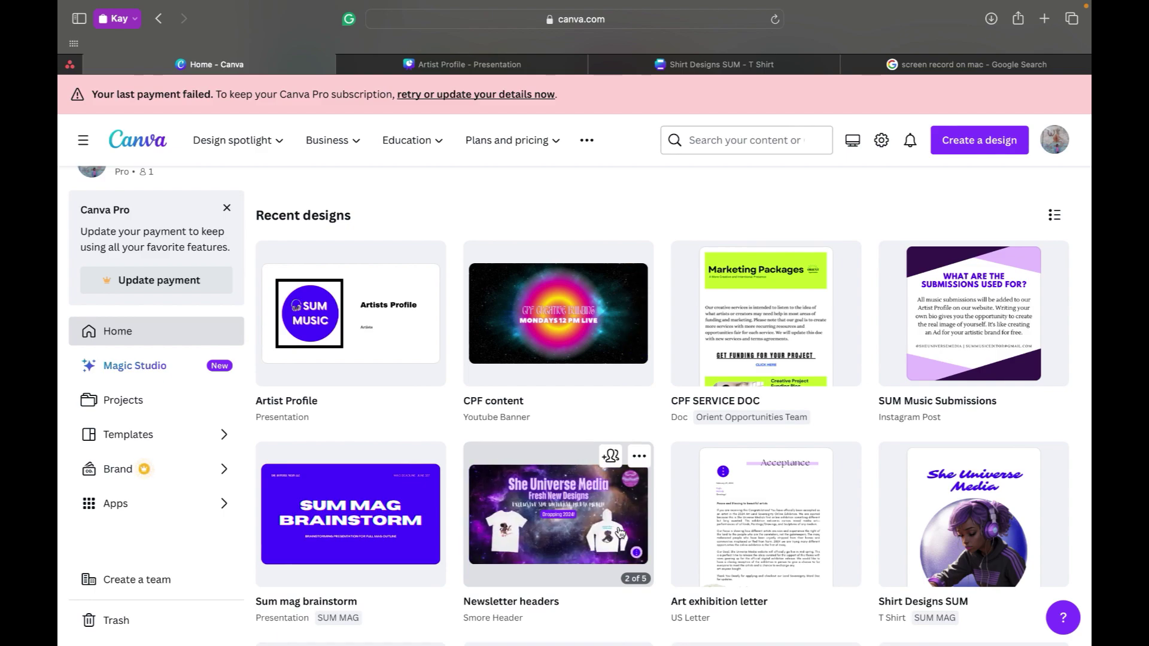
scroll(618, 532, "down", 2)
mouse_move(569, 495)
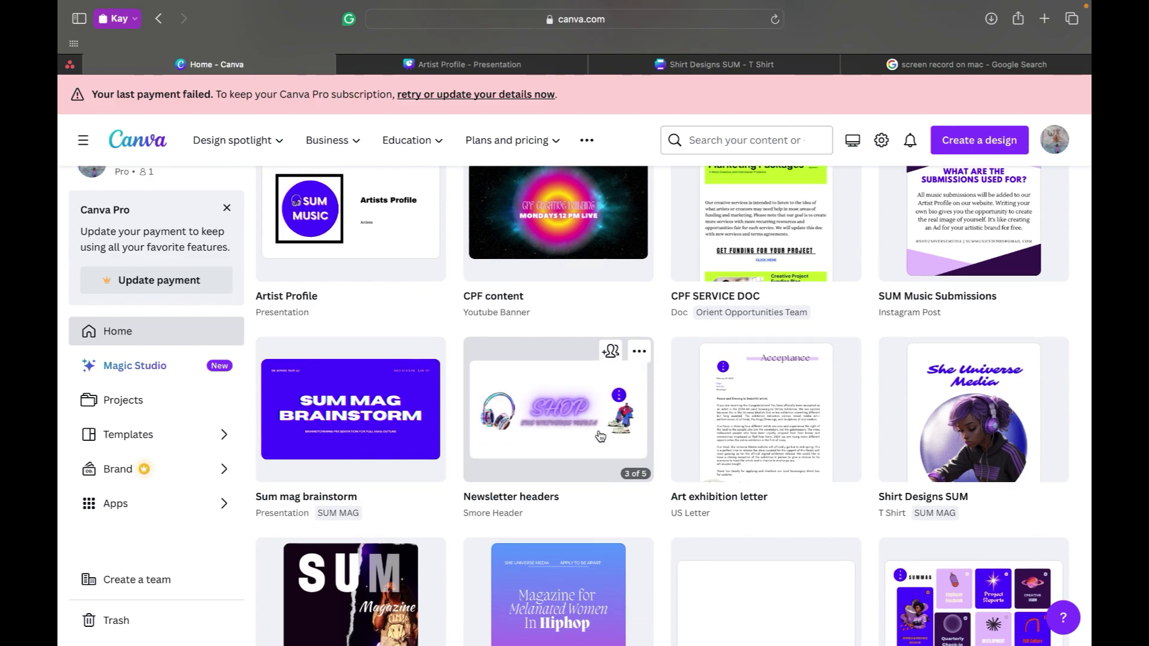
scroll(600, 436, "up", 1)
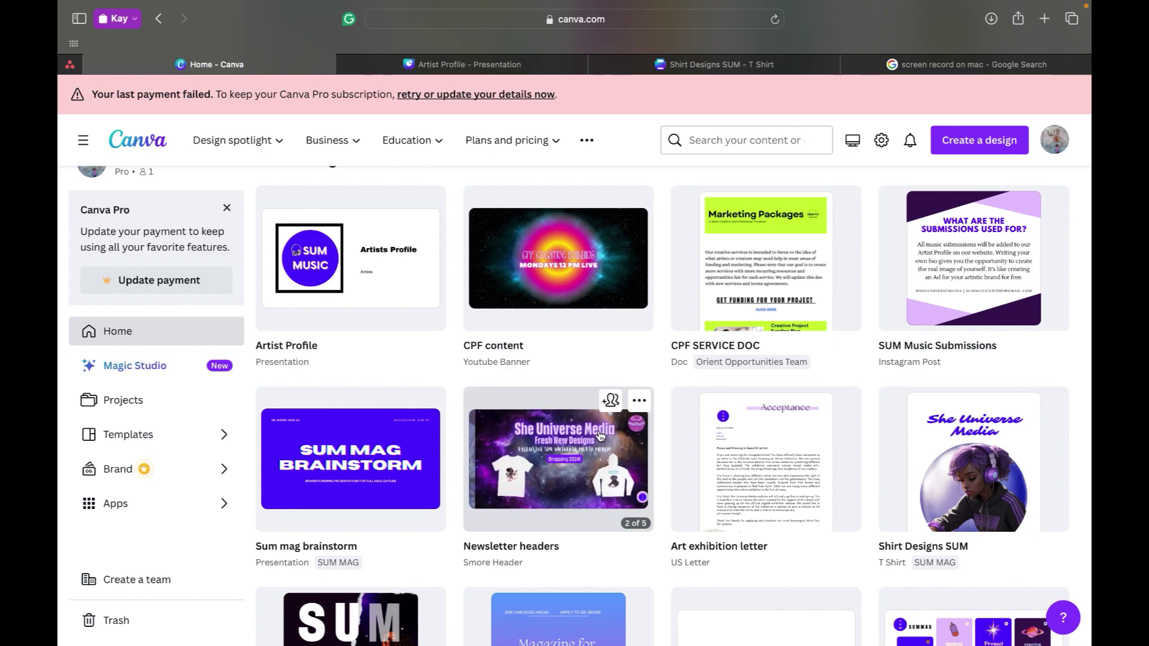
scroll(600, 435, "down", 1)
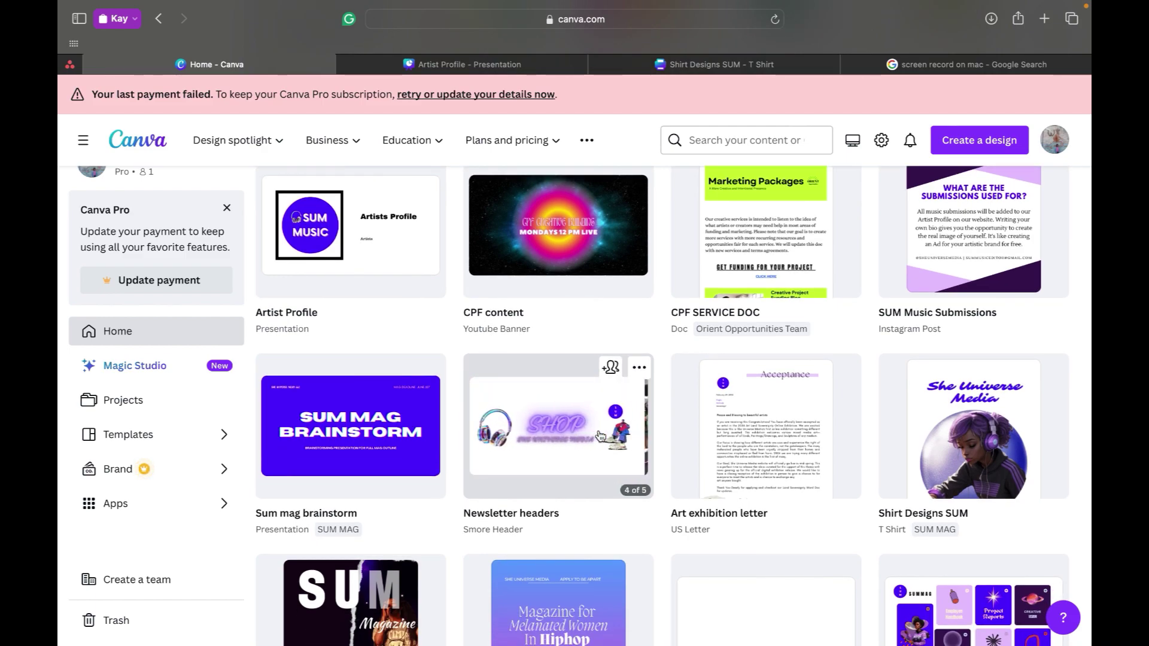
scroll(600, 435, "down", 3)
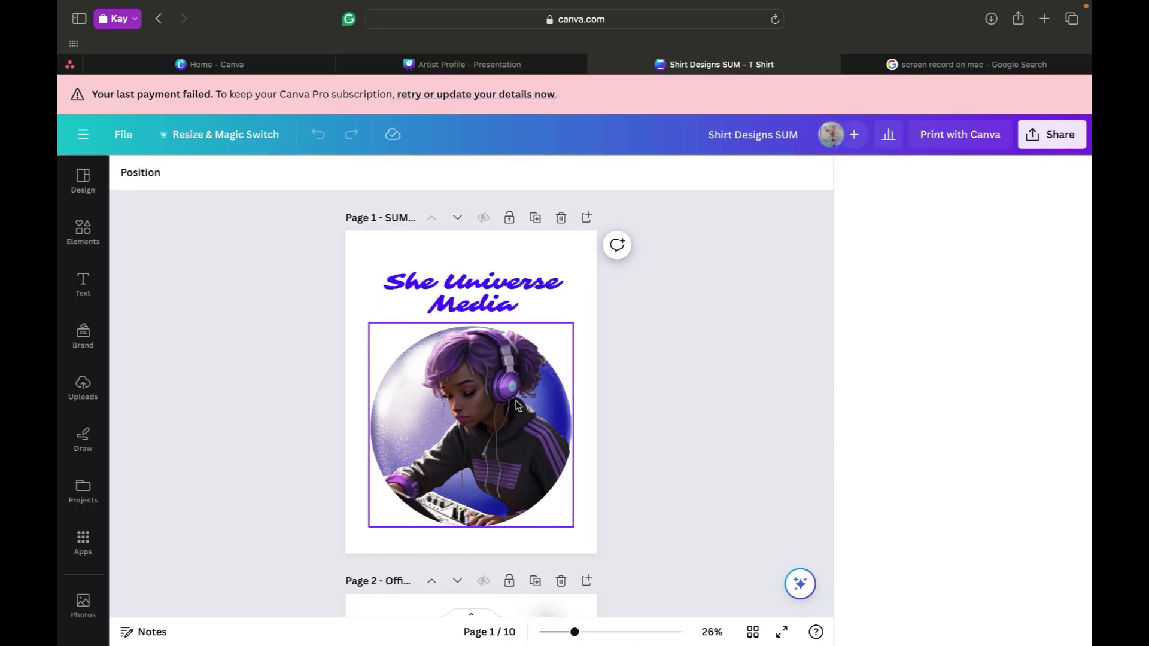
Step: Review all the existing T-shirt pages in the Shirt Designs SUM file, from page 1 through page 10
scroll(516, 405, "down", 10)
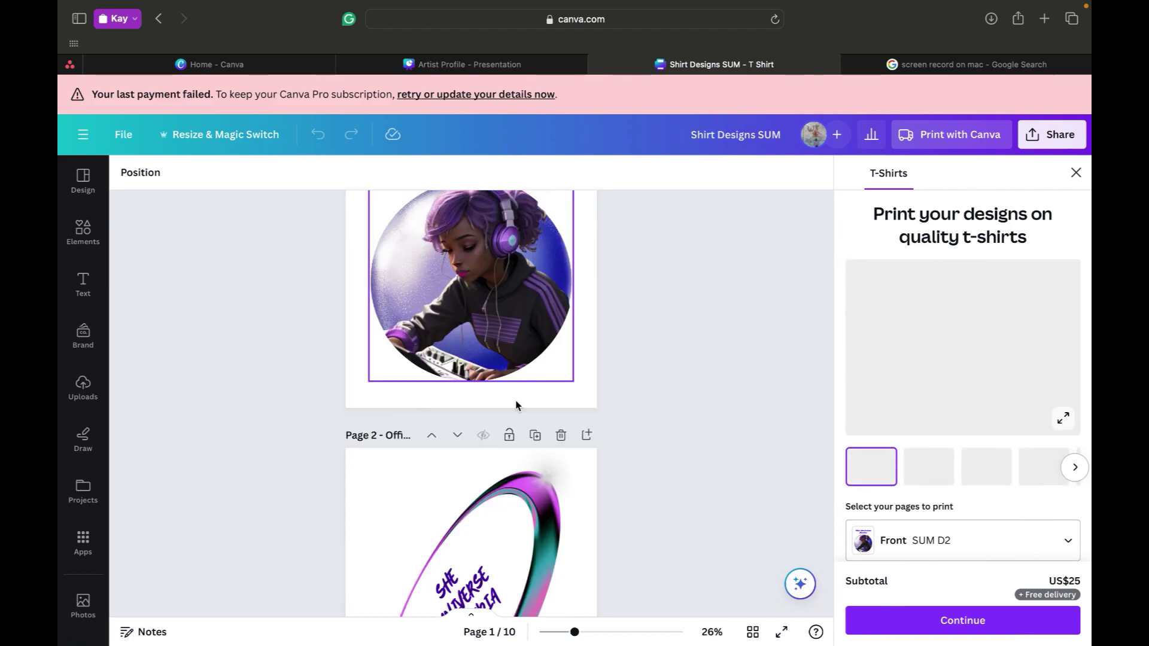
scroll(515, 402, "down", 5)
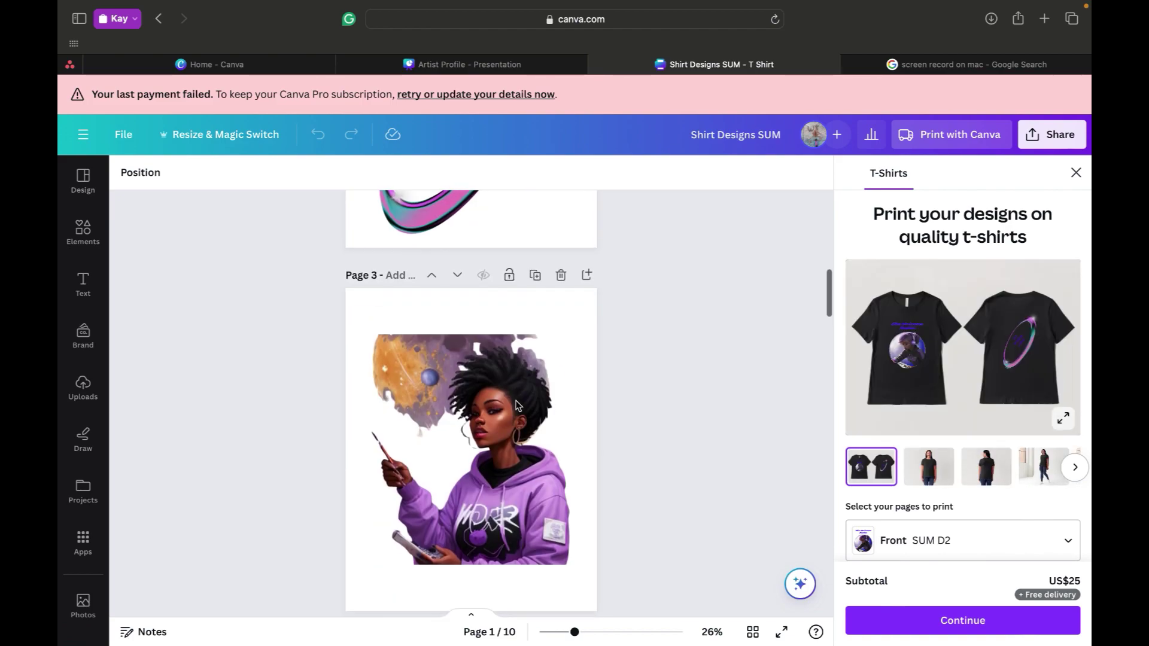
scroll(518, 363, "down", 8)
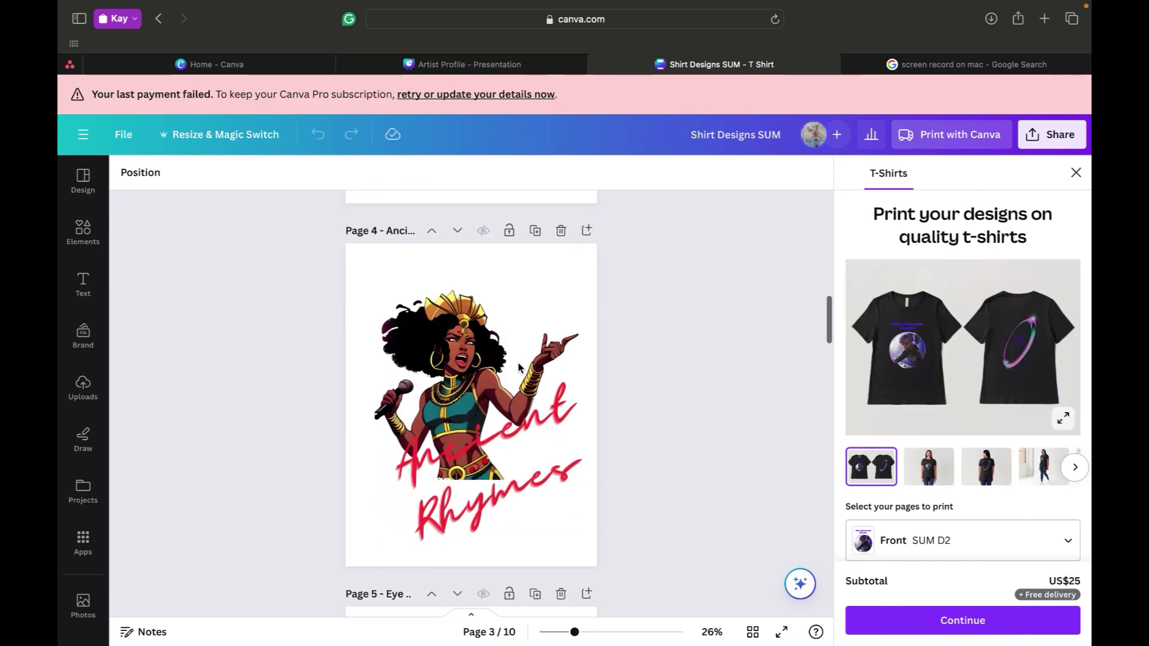
scroll(519, 363, "down", 4)
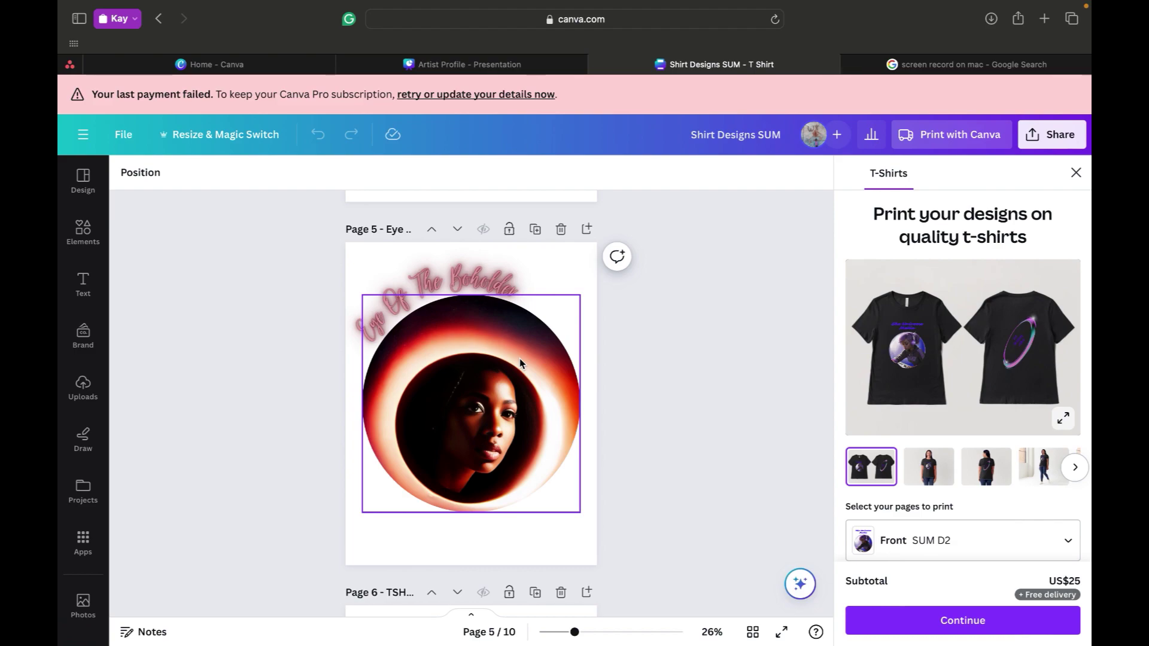
scroll(519, 362, "down", 10)
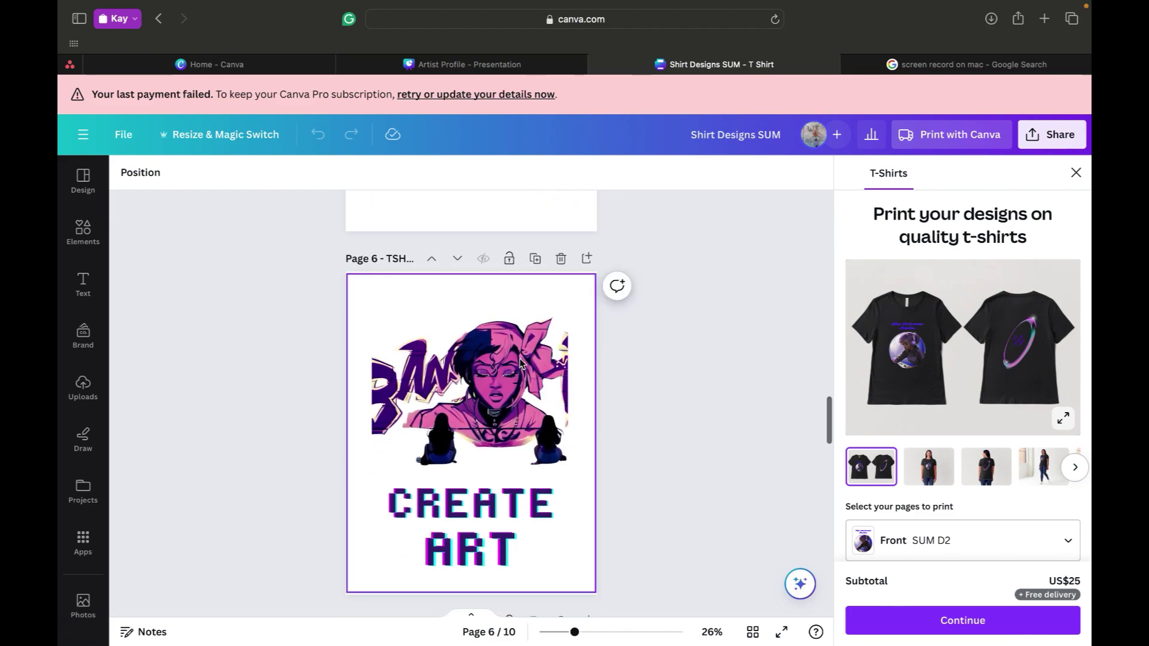
scroll(519, 362, "down", 8)
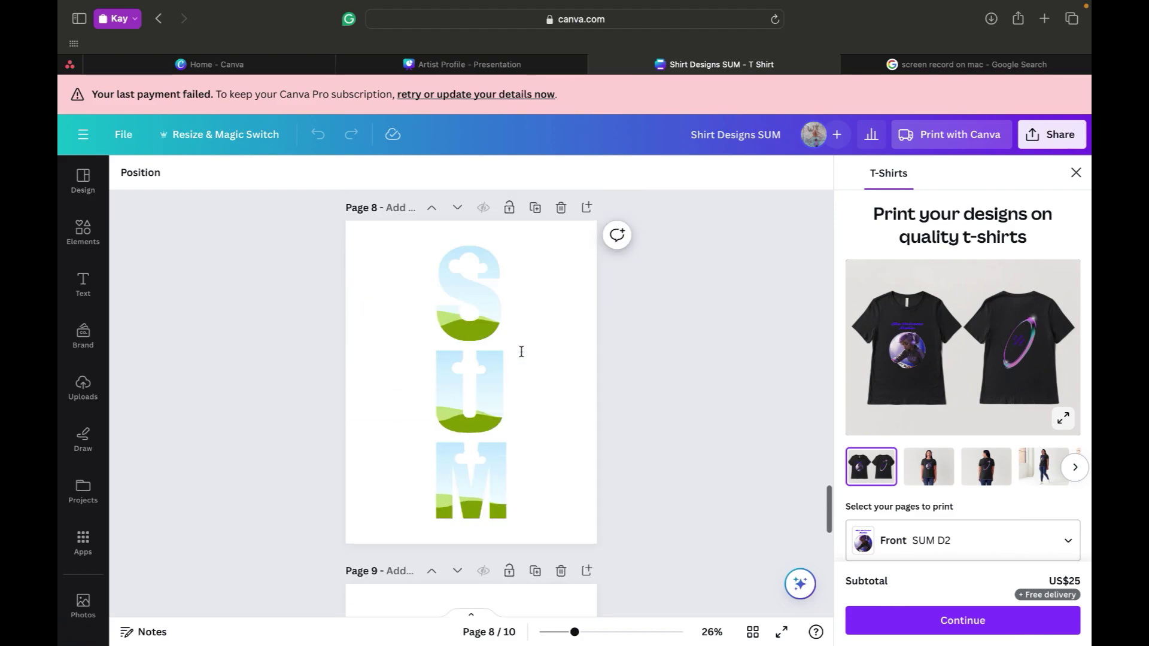
scroll(521, 352, "down", 4)
scroll(521, 348, "up", 3)
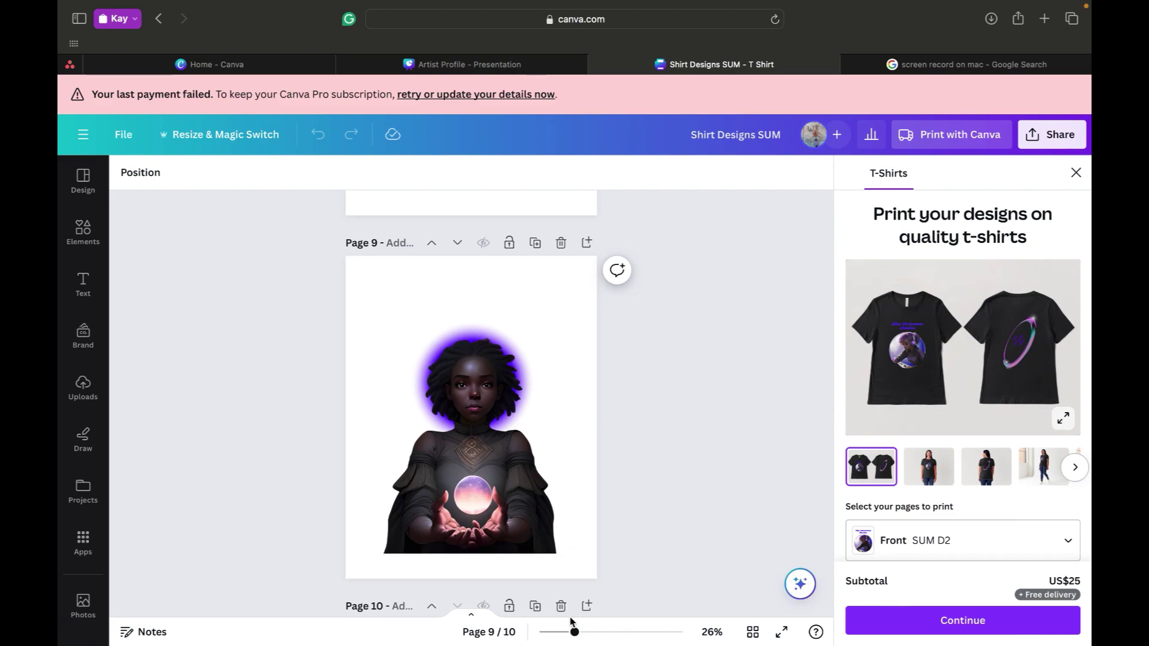
scroll(514, 469, "down", 3)
scroll(514, 468, "up", 2)
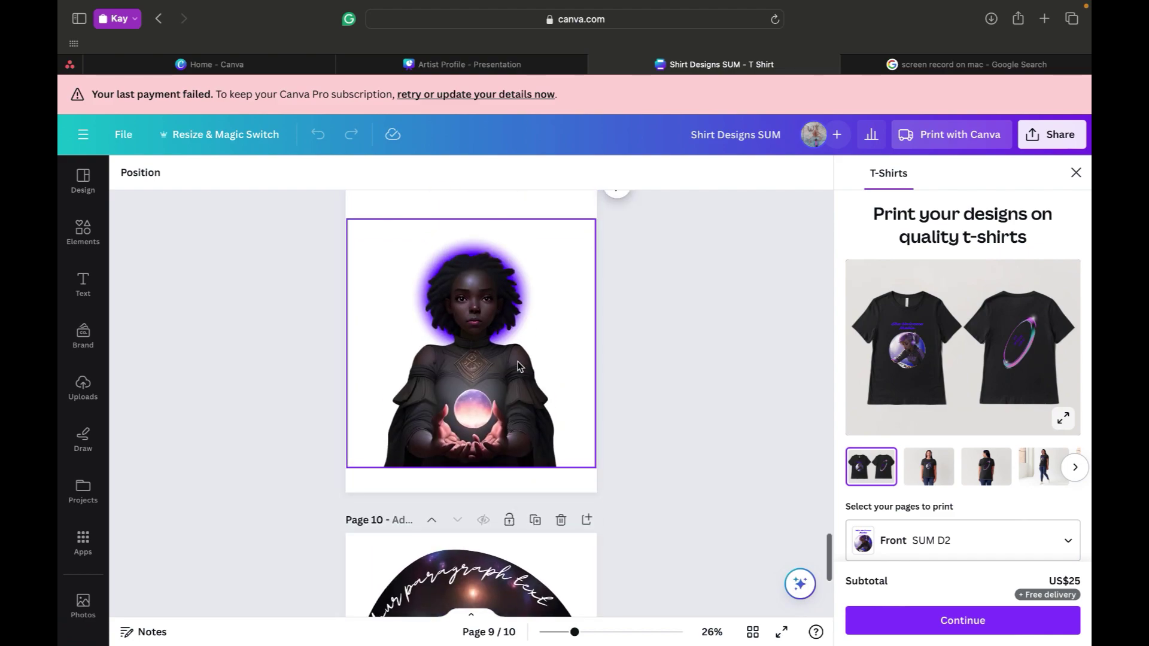
scroll(508, 415, "down", 2)
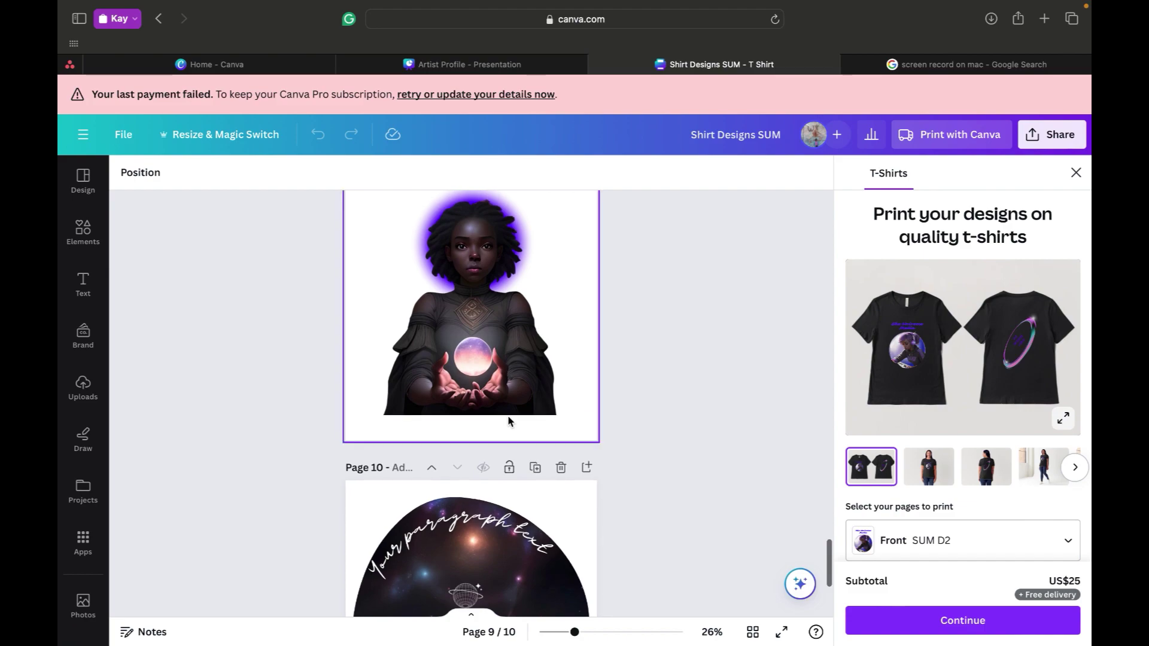
scroll(509, 421, "down", 5)
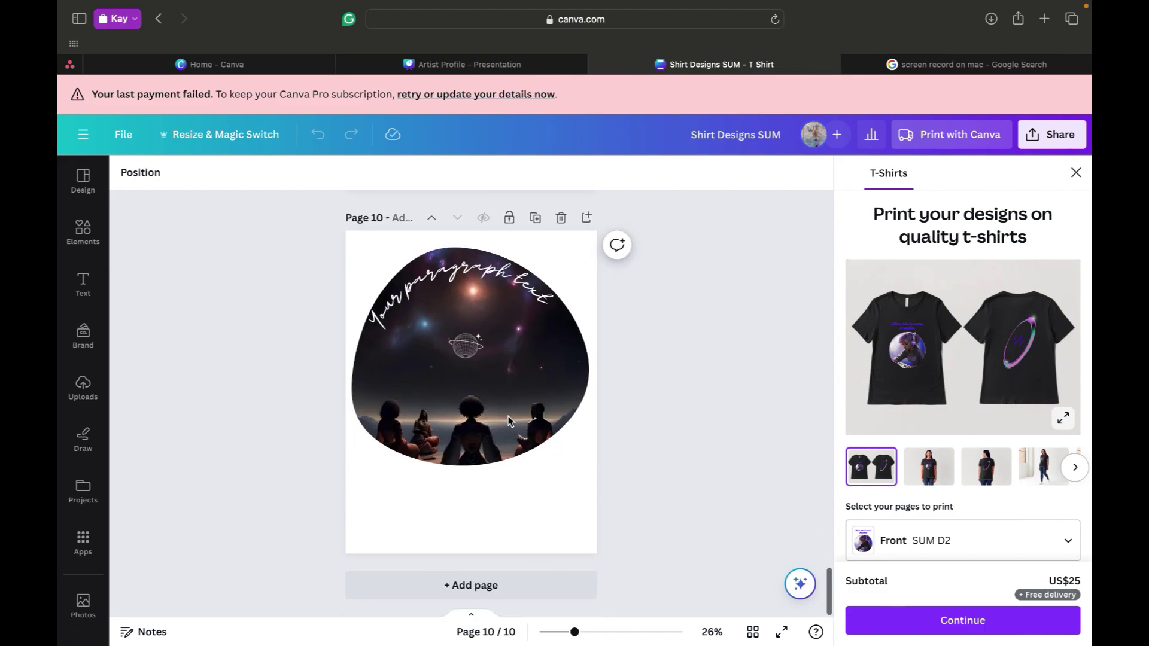
Step: Add a blank page after page 10 and open the Enhancer app
left_click(481, 599)
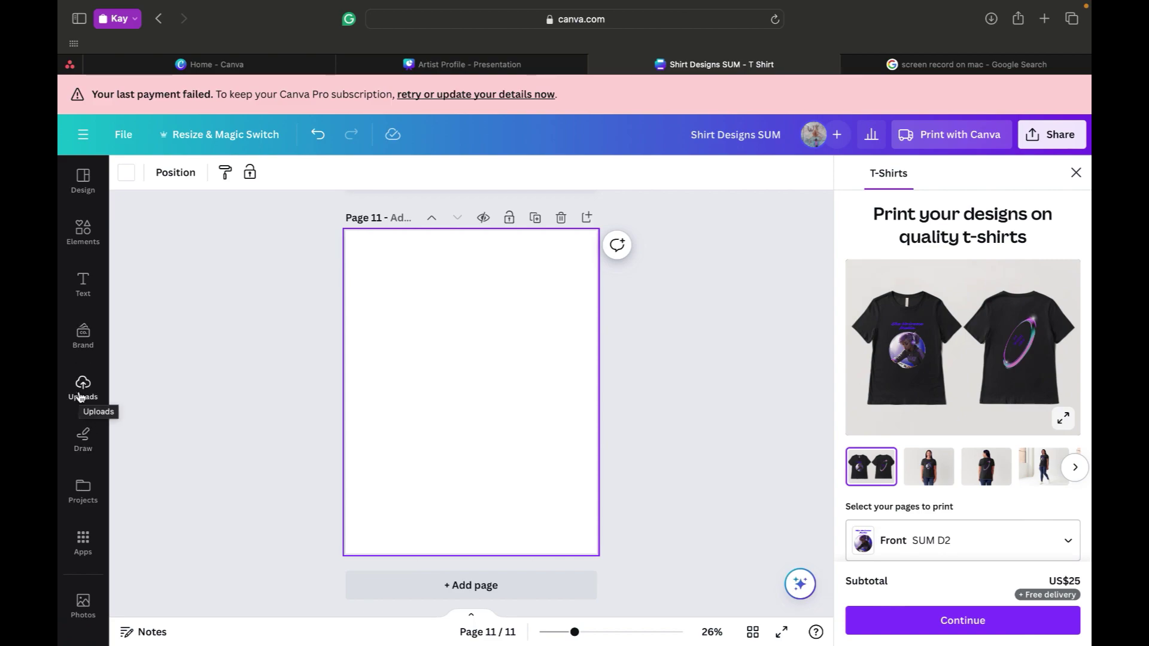
scroll(92, 520, "down", 4)
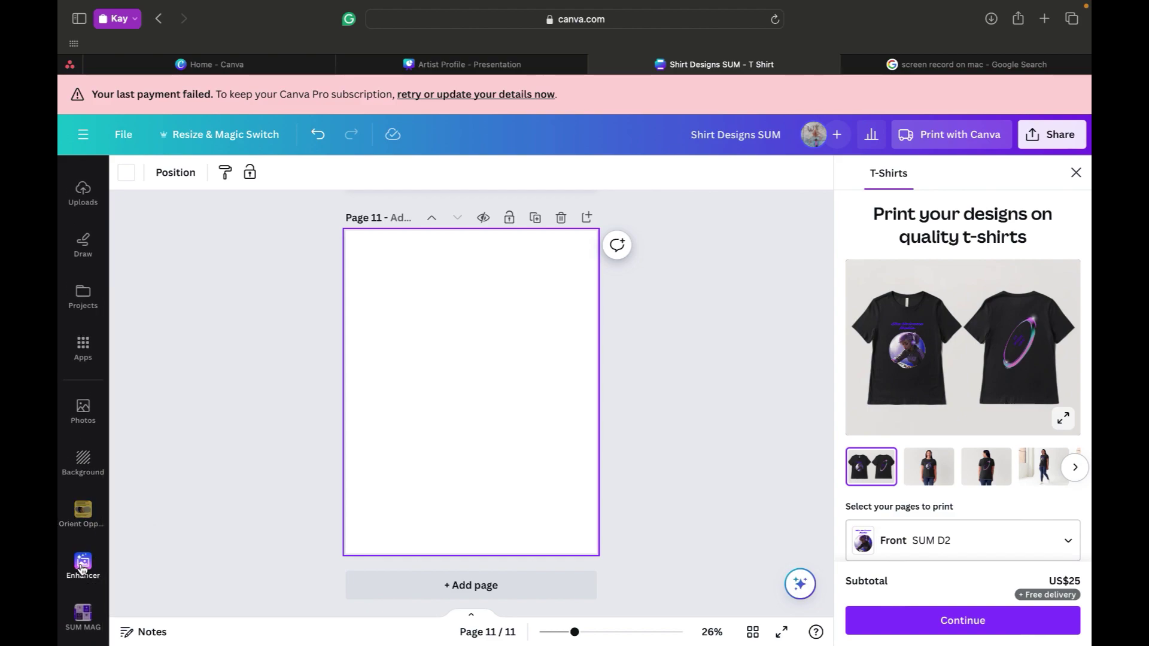
left_click(83, 565)
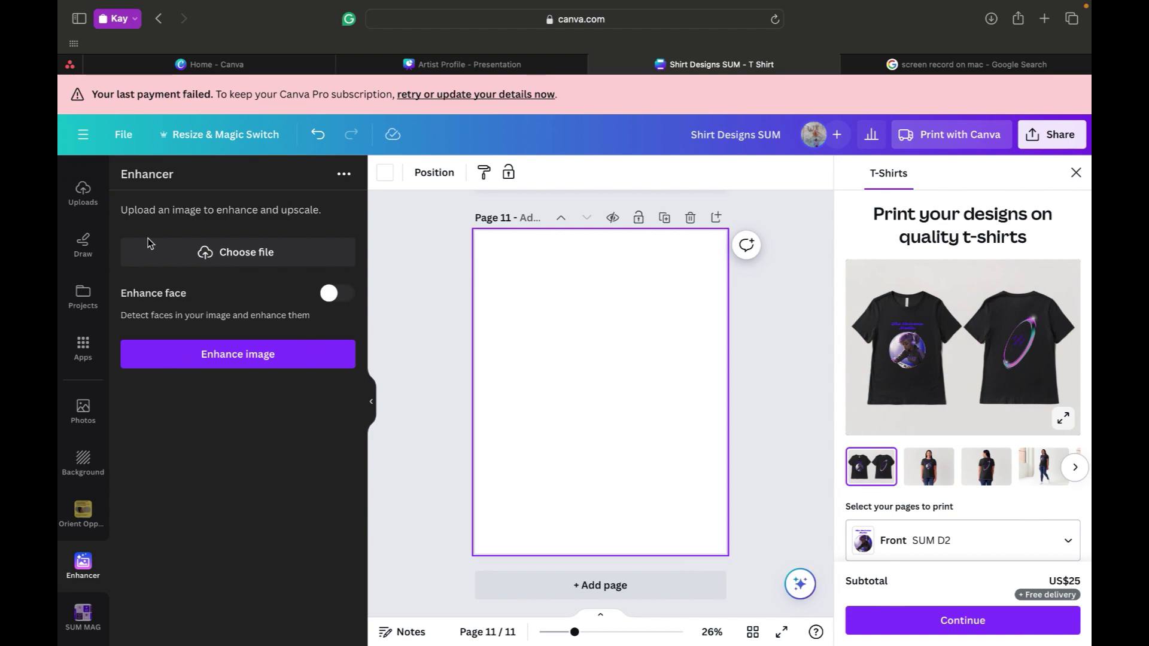
Step: Upload IMG_3450 2.jpg from Downloads to Enhancer and enhance the image with Enhance face turned on
left_click(268, 263)
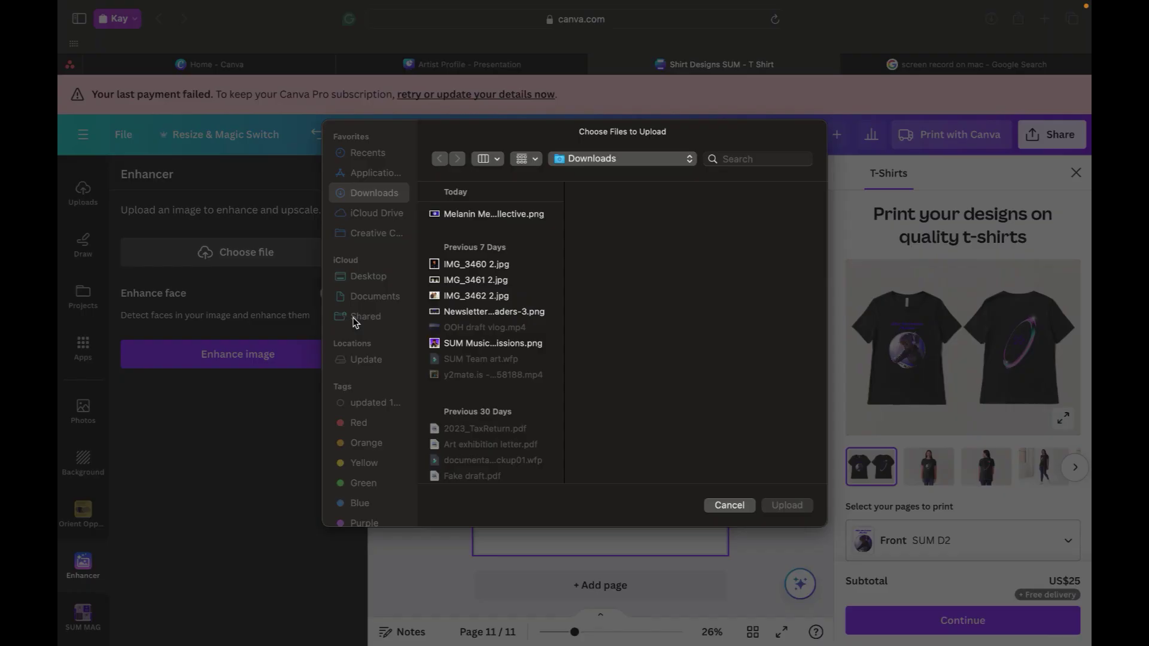
left_click(450, 217)
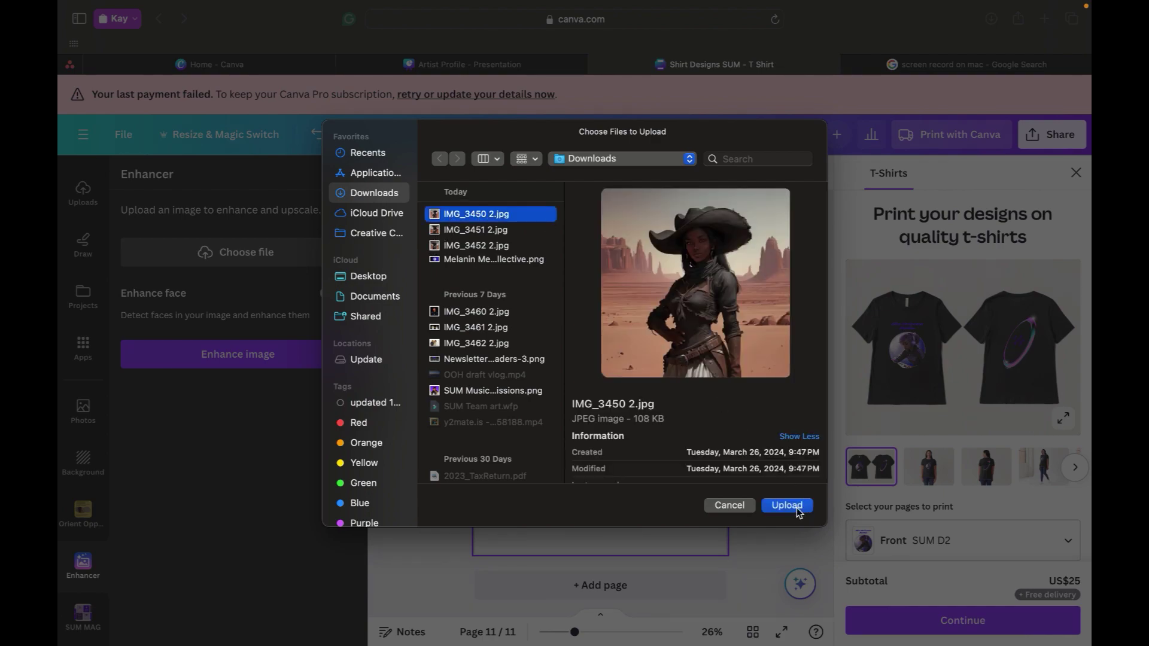
left_click(786, 505)
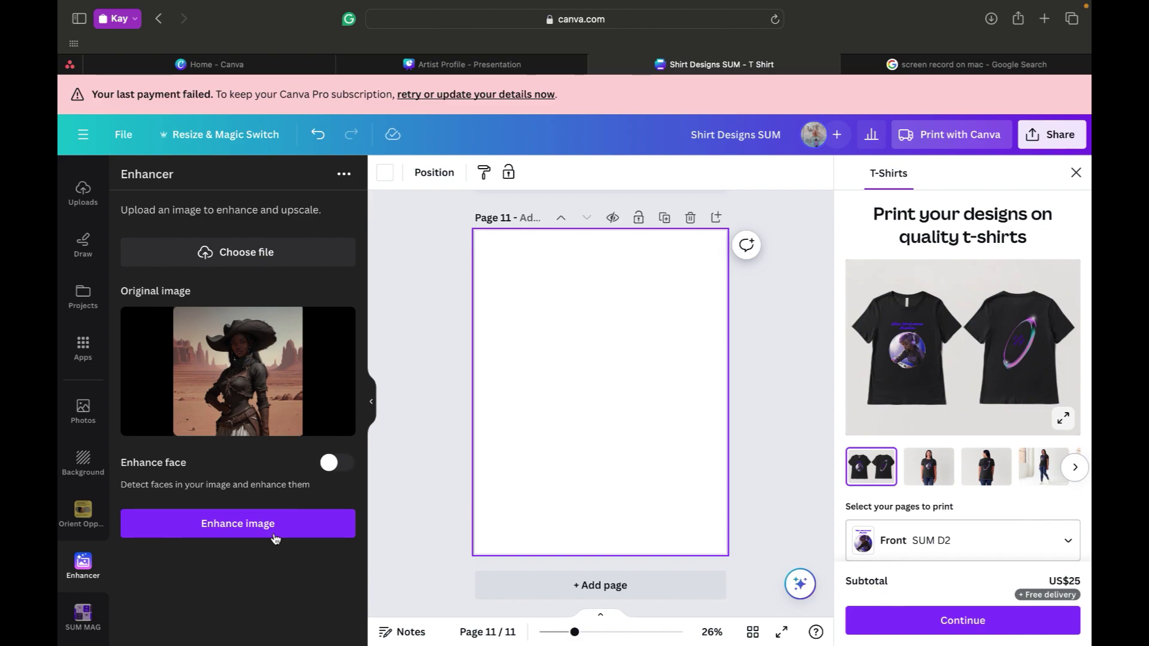
left_click(330, 468)
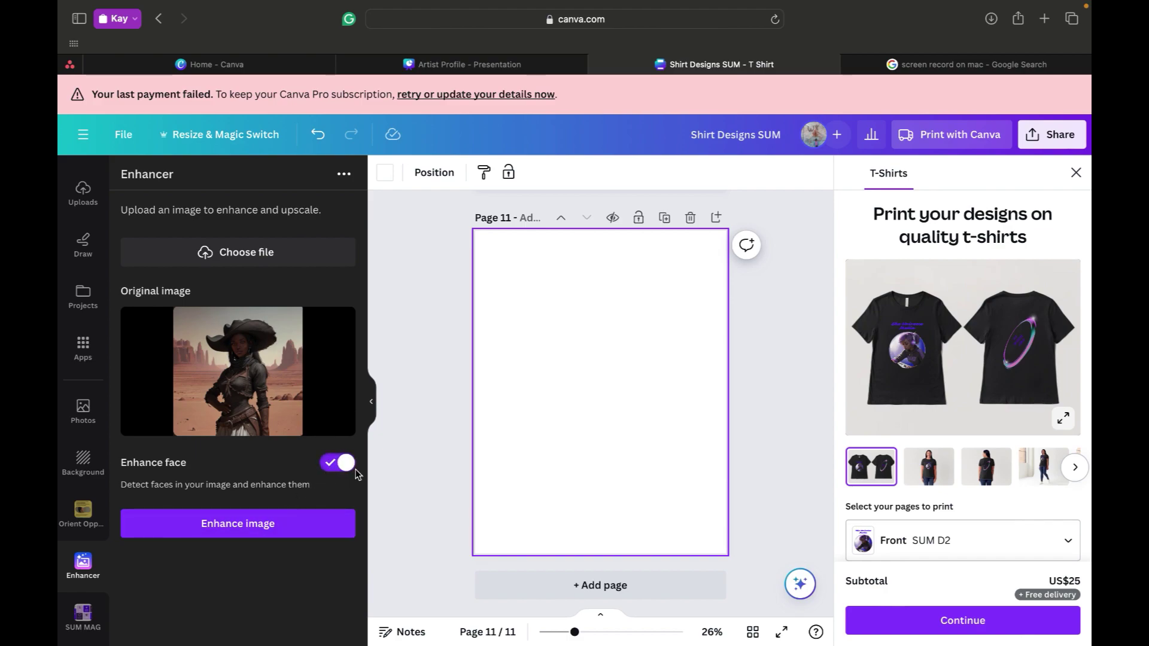
left_click(262, 533)
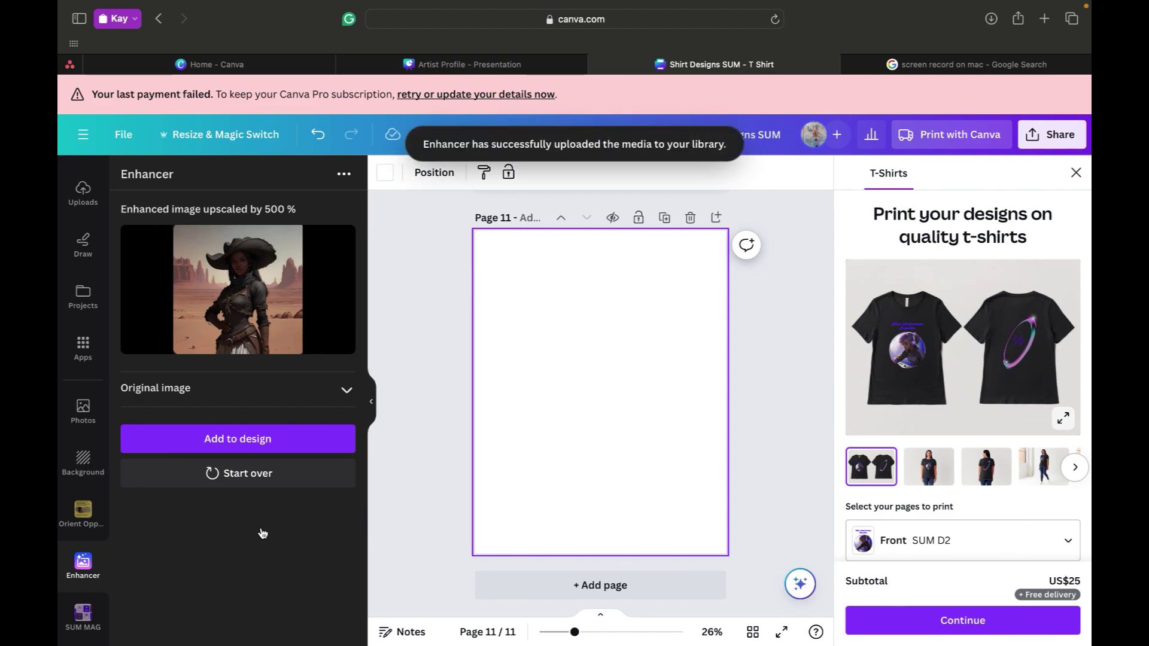
Step: Review the earlier shirt designs again, going back from page 11 to page 1
scroll(429, 309, "up", 6)
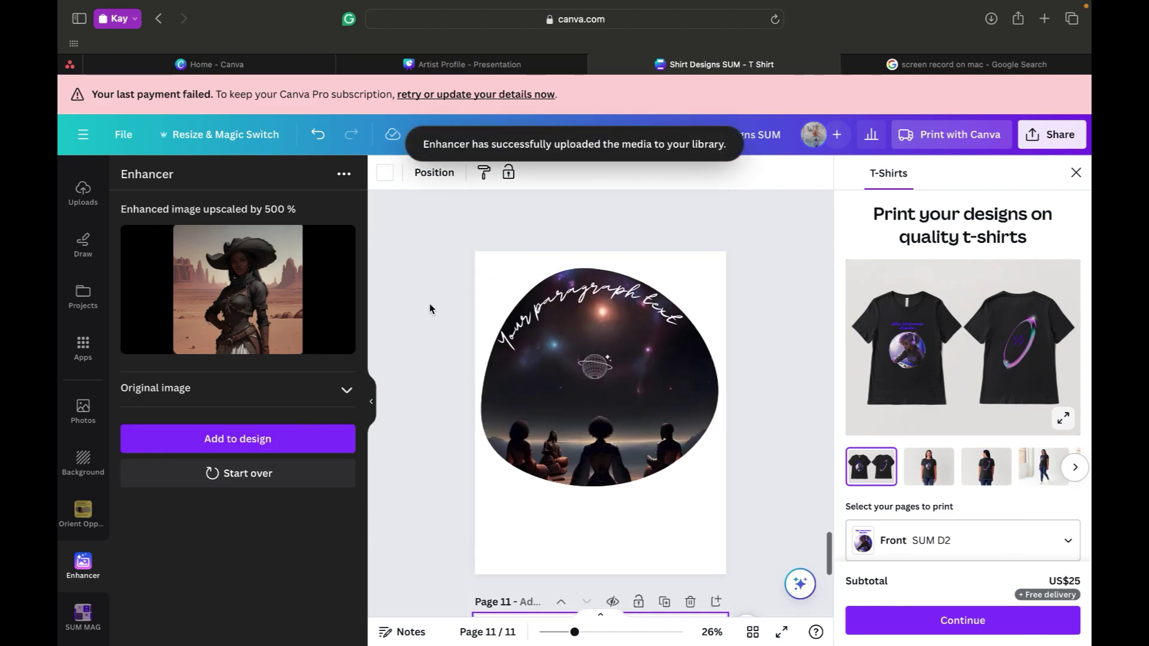
scroll(624, 309, "up", 5)
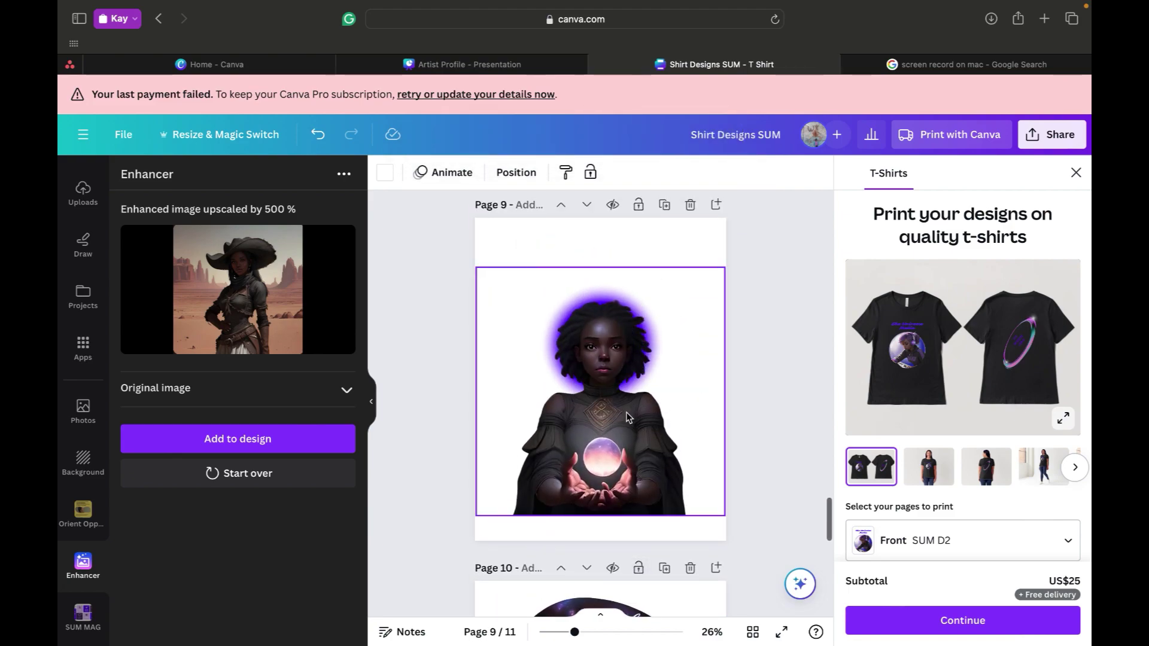
scroll(600, 346, "up", 5)
scroll(600, 350, "up", 3)
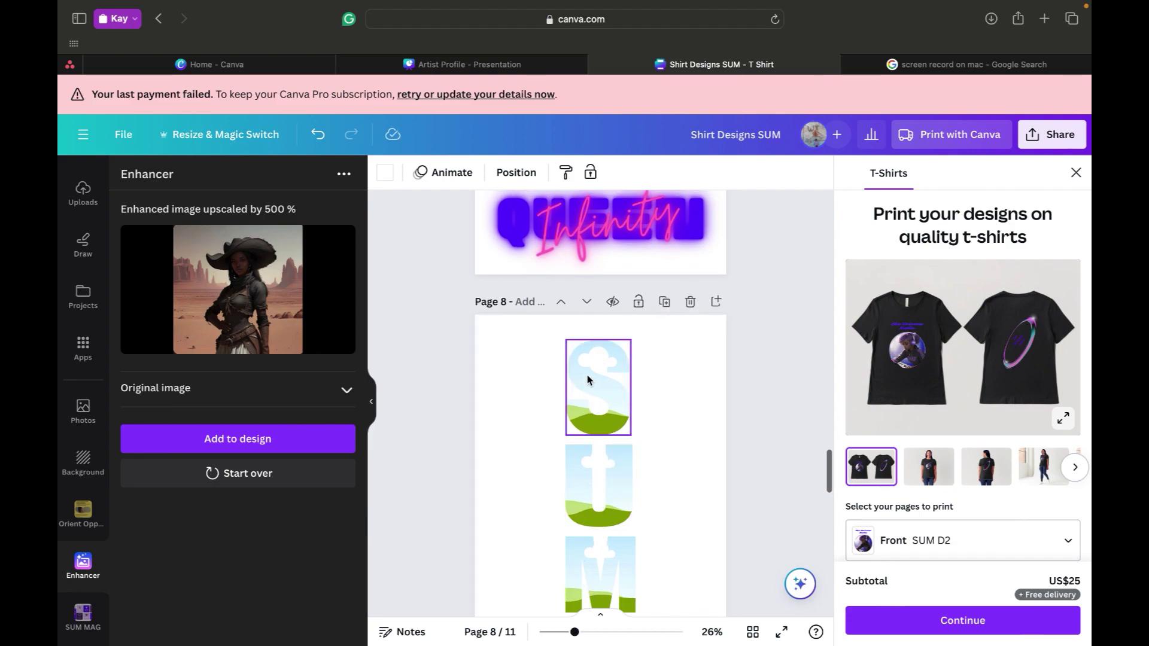
scroll(592, 359, "up", 8)
scroll(612, 306, "up", 15)
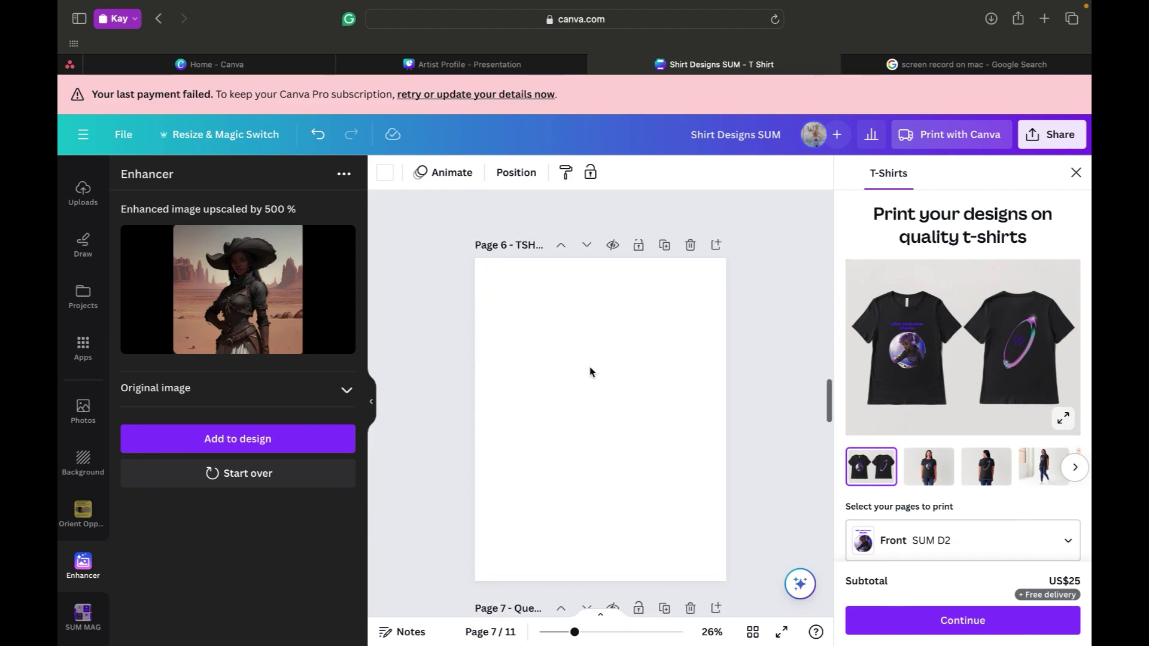
scroll(594, 377, "up", 5)
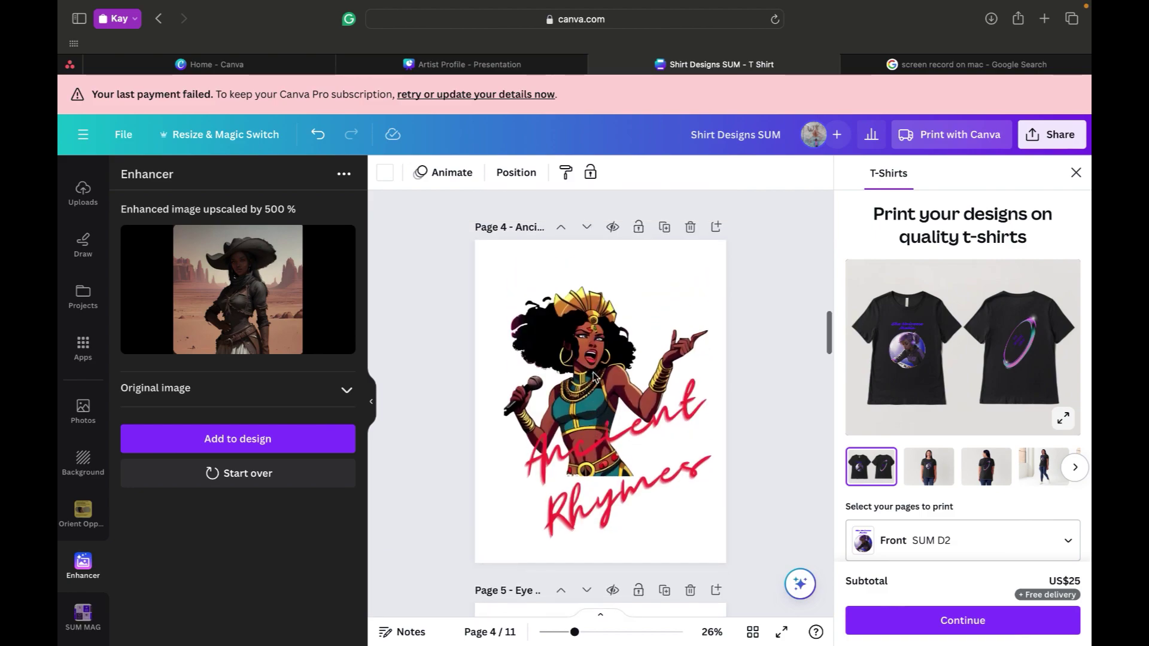
scroll(597, 411, "up", 10)
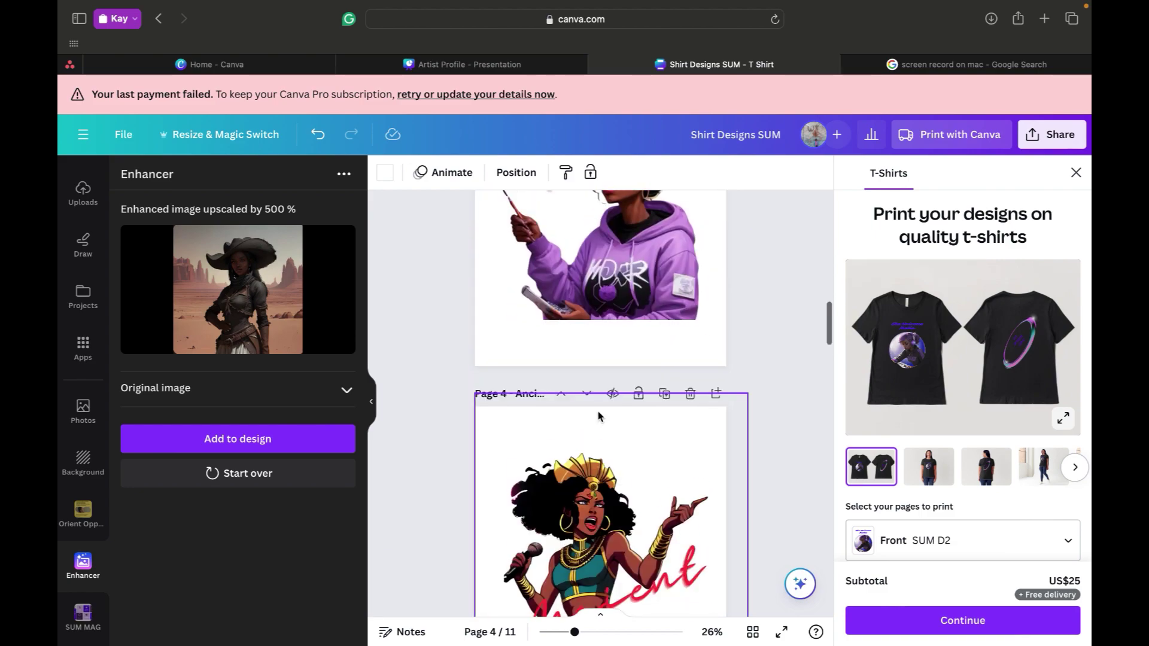
scroll(598, 411, "up", 15)
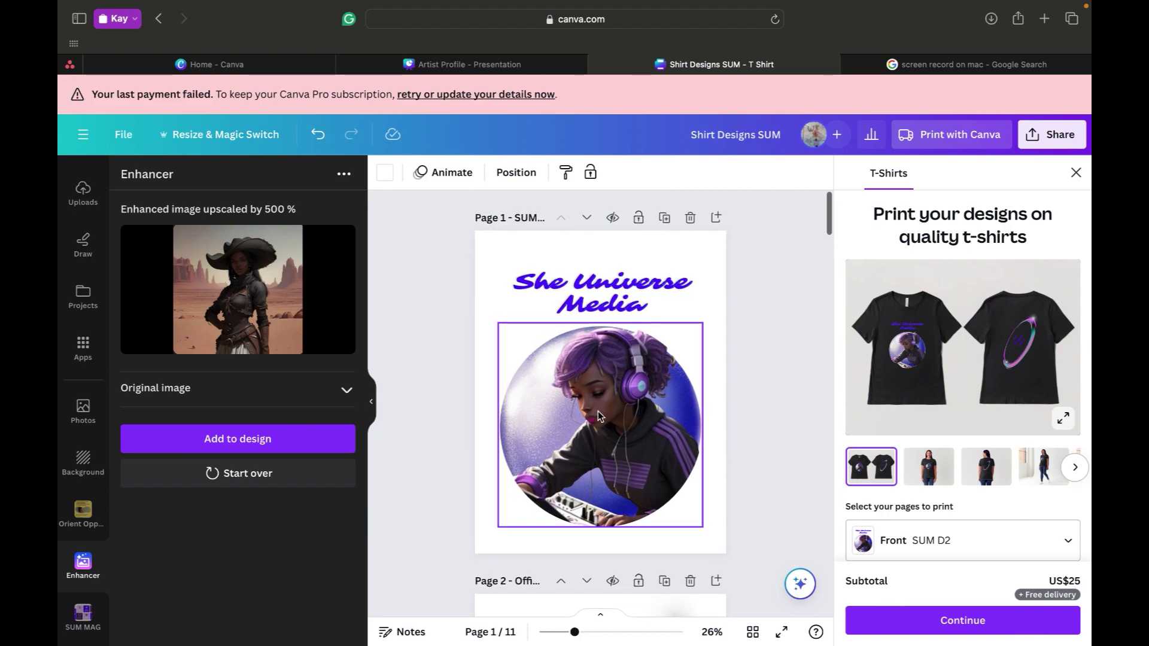
Step: Add the enhanced cowgirl image to the design on blank page 11
scroll(597, 411, "down", 20)
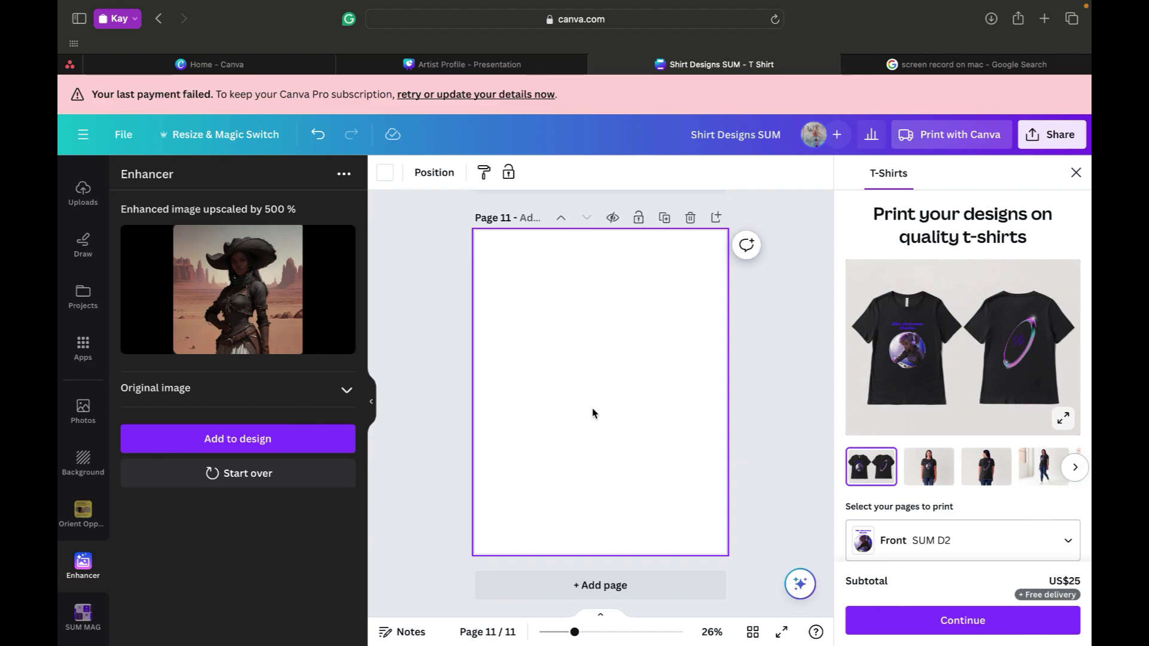
left_click(257, 452)
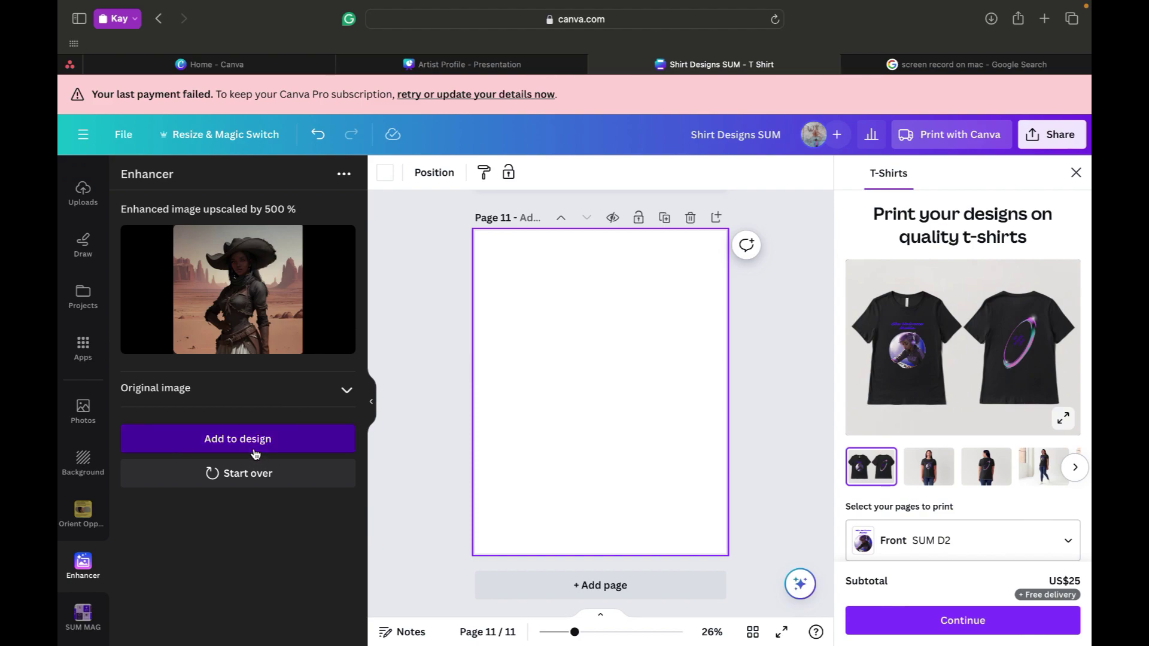
Step: Remove the cowgirl image's background and enlarge the cutout until its frame extends past both page edges, centred horizontally near the page top
left_click_drag(651, 342, 694, 263)
left_click_drag(549, 441, 491, 522)
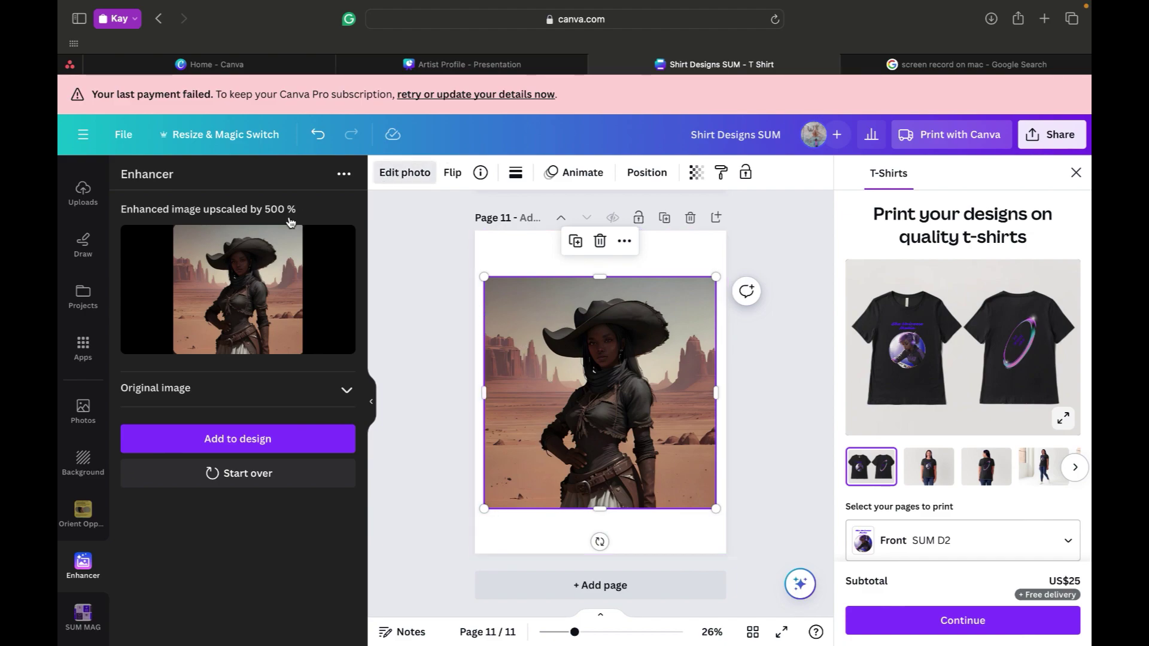
left_click(161, 281)
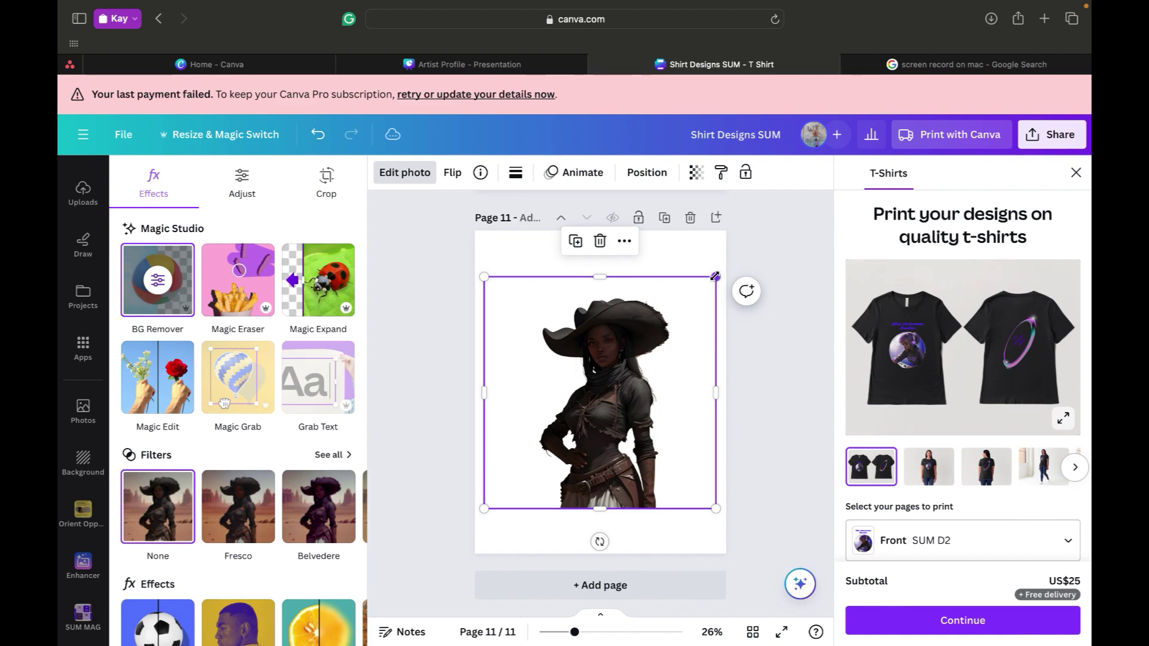
left_click_drag(717, 271, 758, 202)
left_click_drag(664, 330, 641, 325)
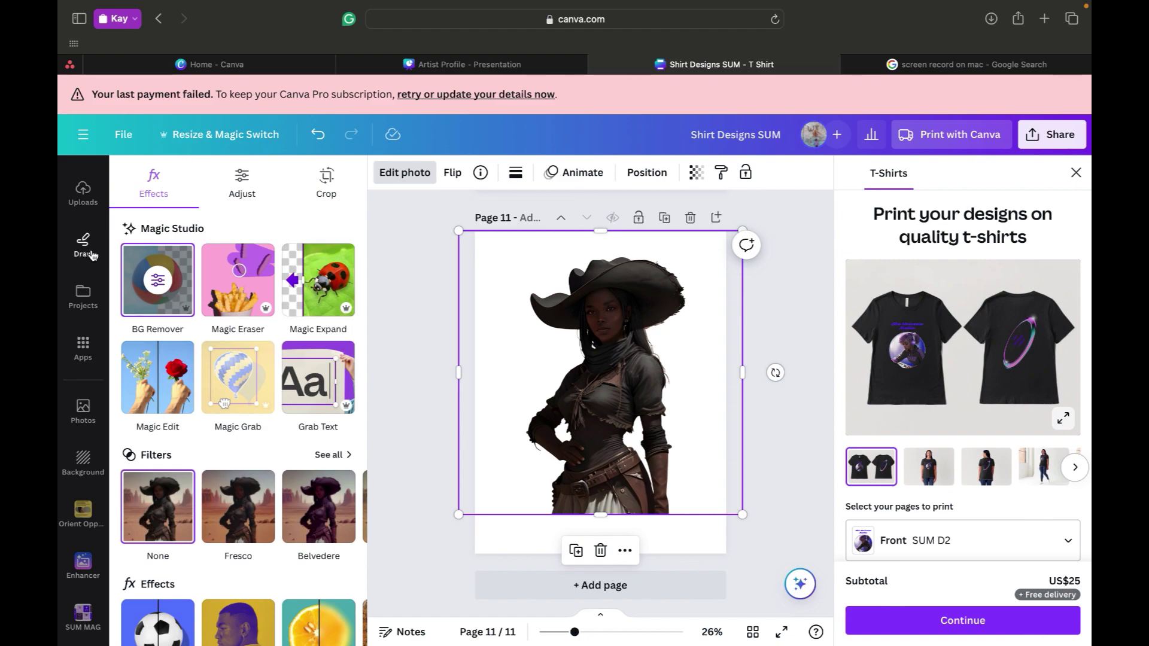
Step: Open the Elements library for adding graphics to page 11
left_click(83, 291)
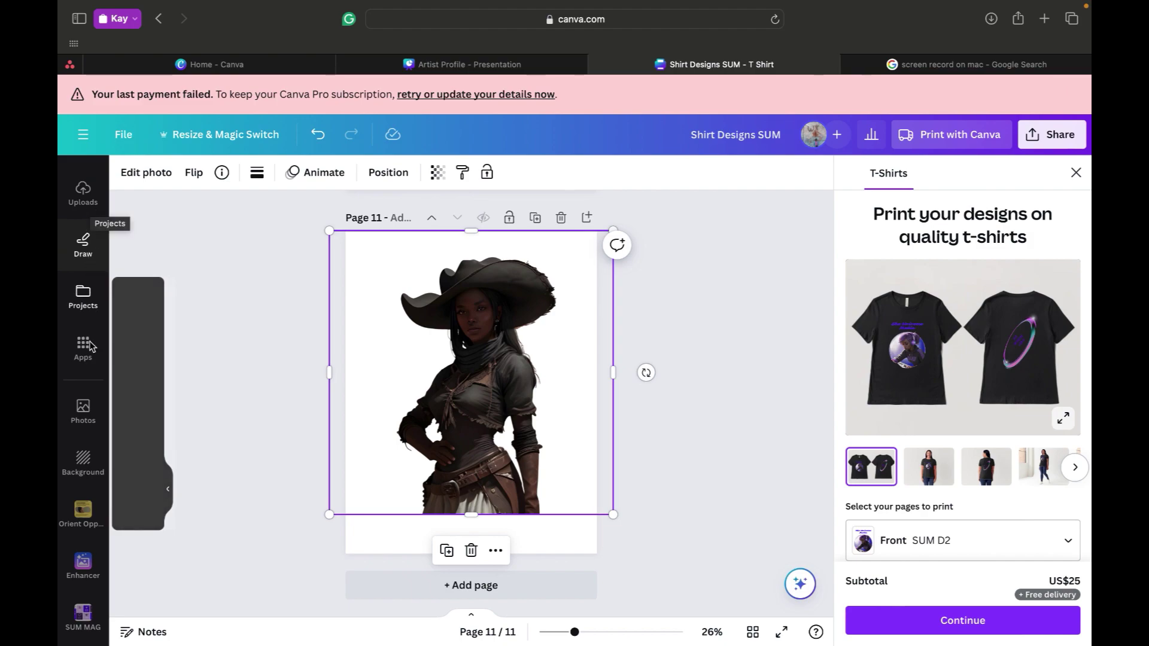
scroll(99, 221, "up", 5)
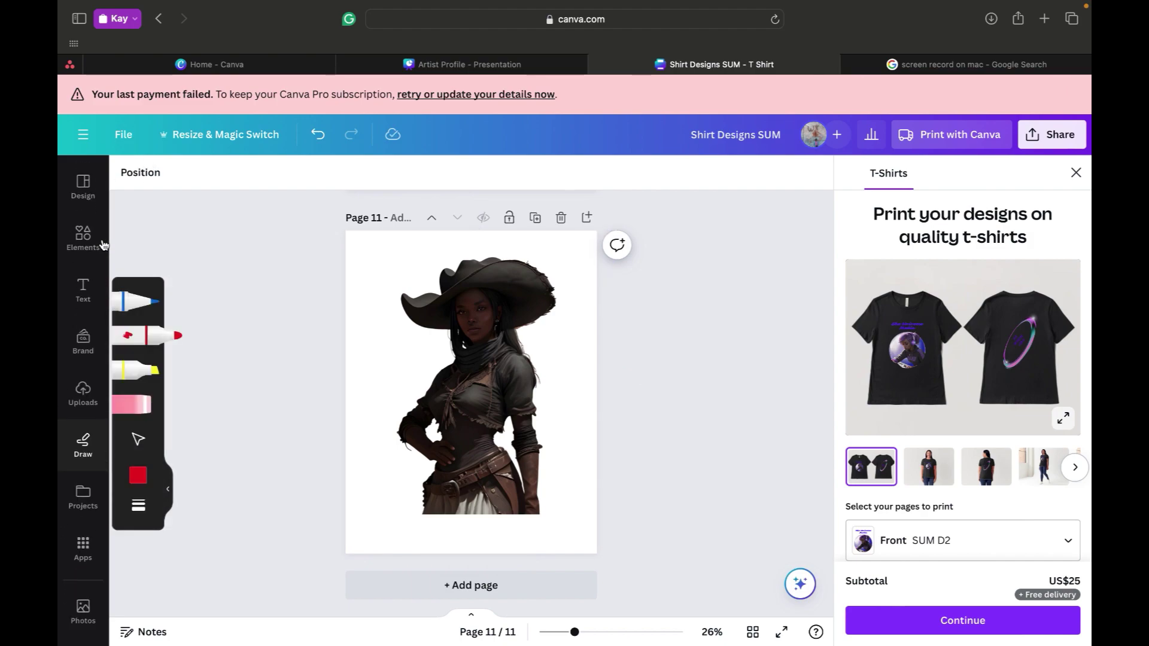
left_click(82, 232)
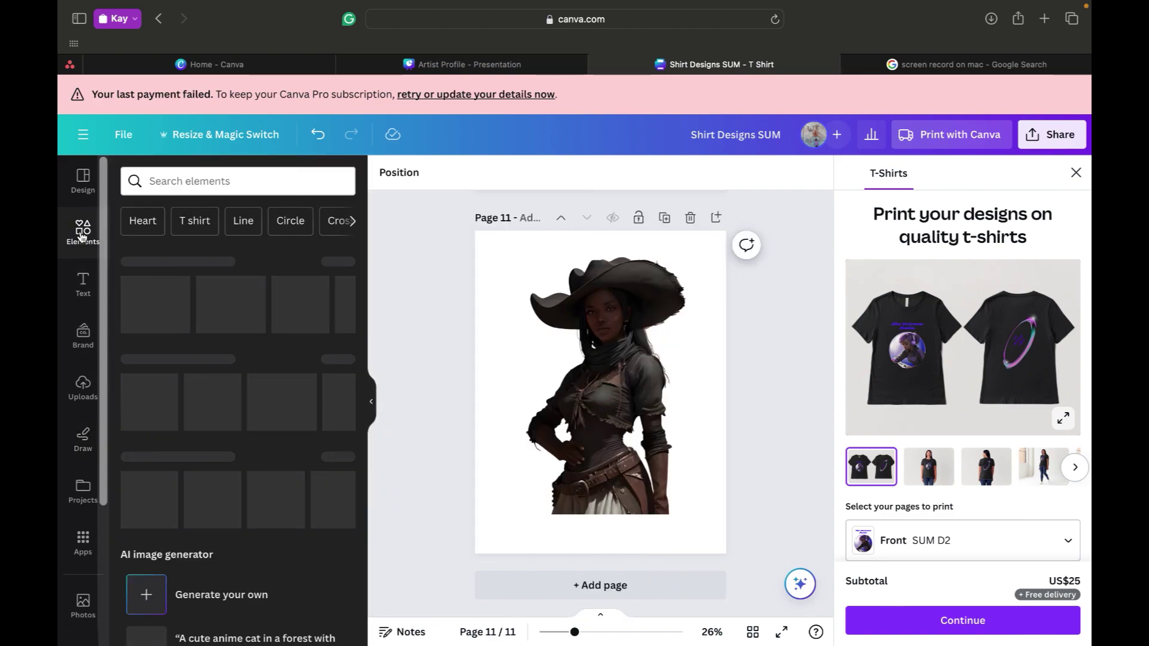
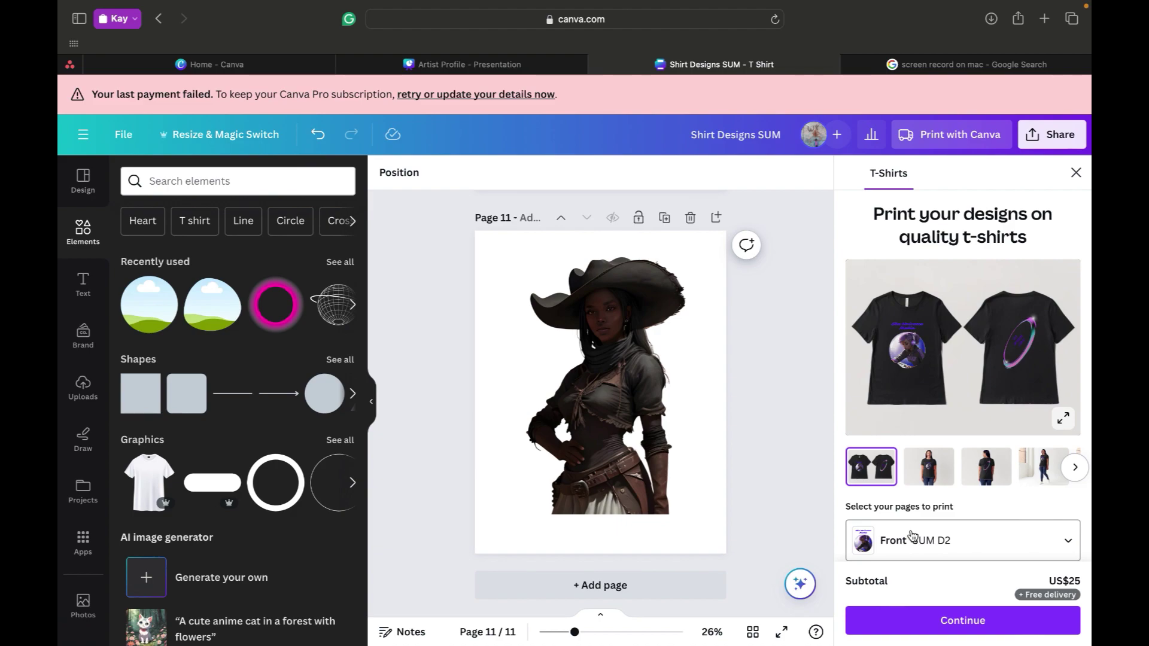
Step: Set the printed T-shirt's front design to Page 11 and its colour to Gray
left_click(965, 549)
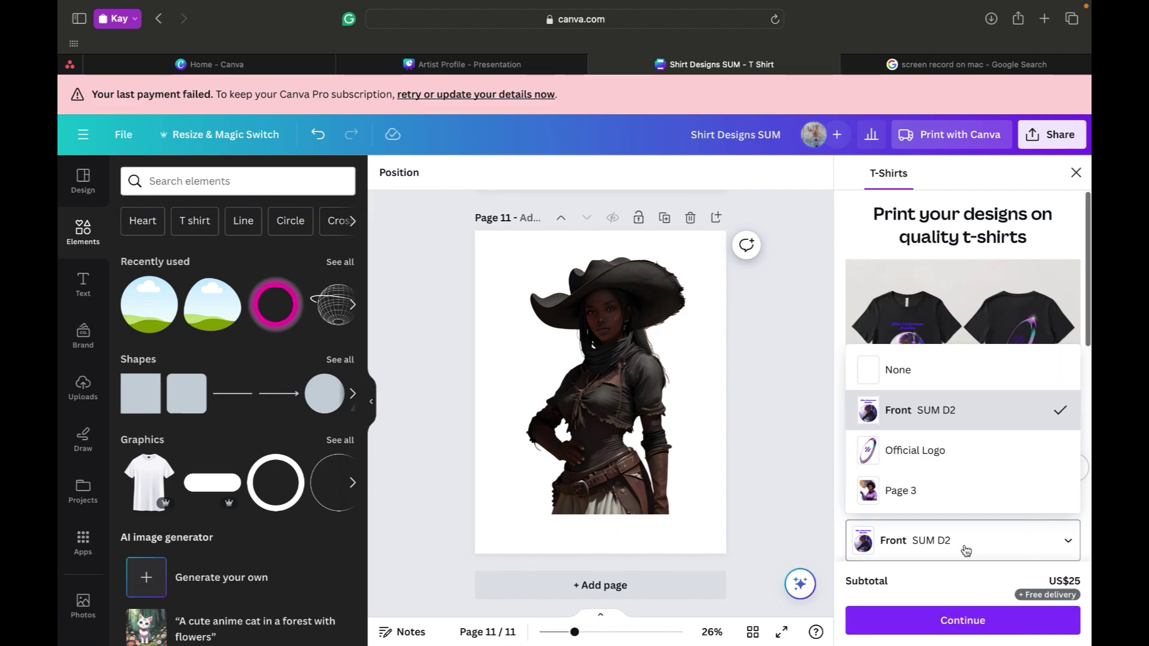
scroll(993, 466, "down", 10)
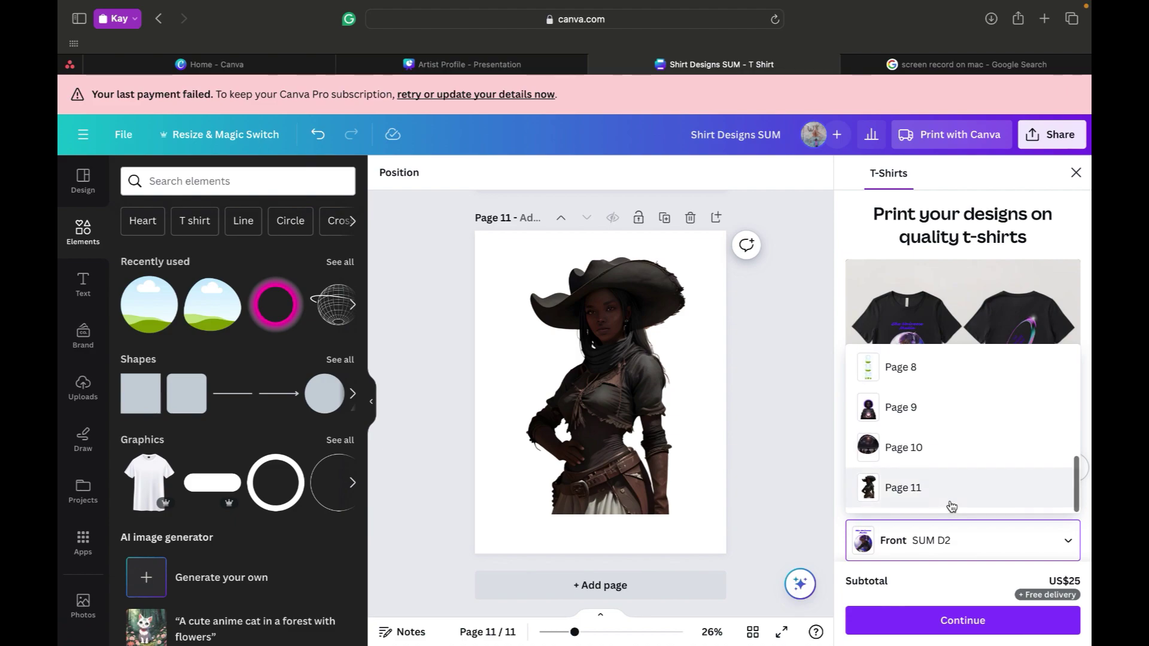
left_click(949, 498)
scroll(893, 518, "down", 4)
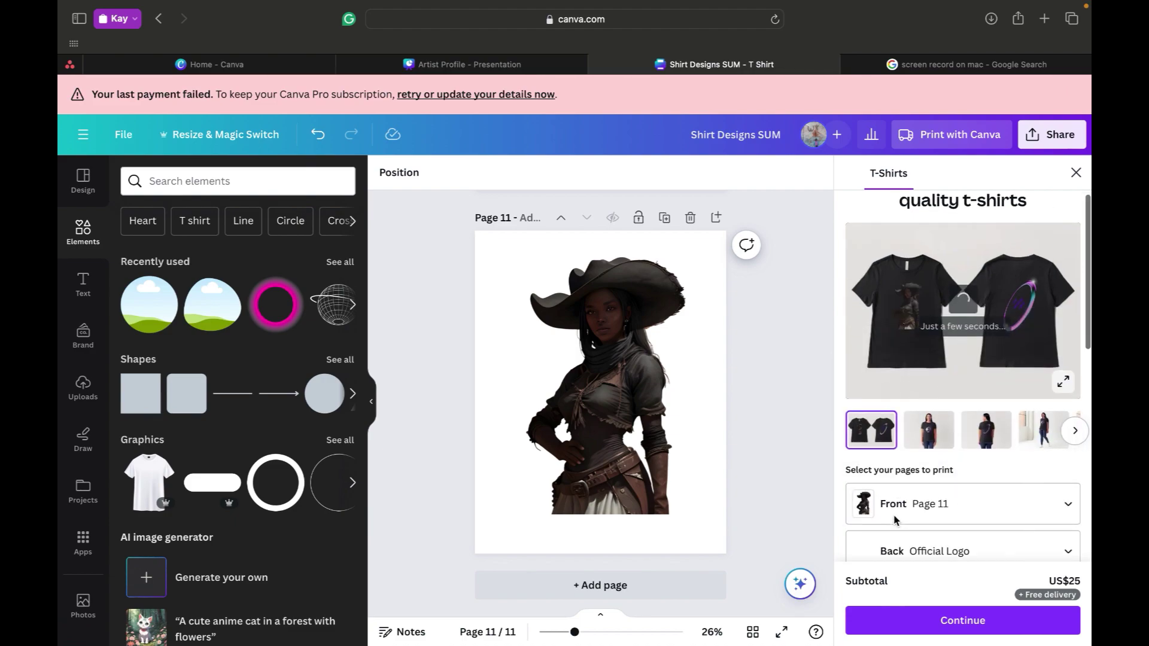
left_click(895, 527)
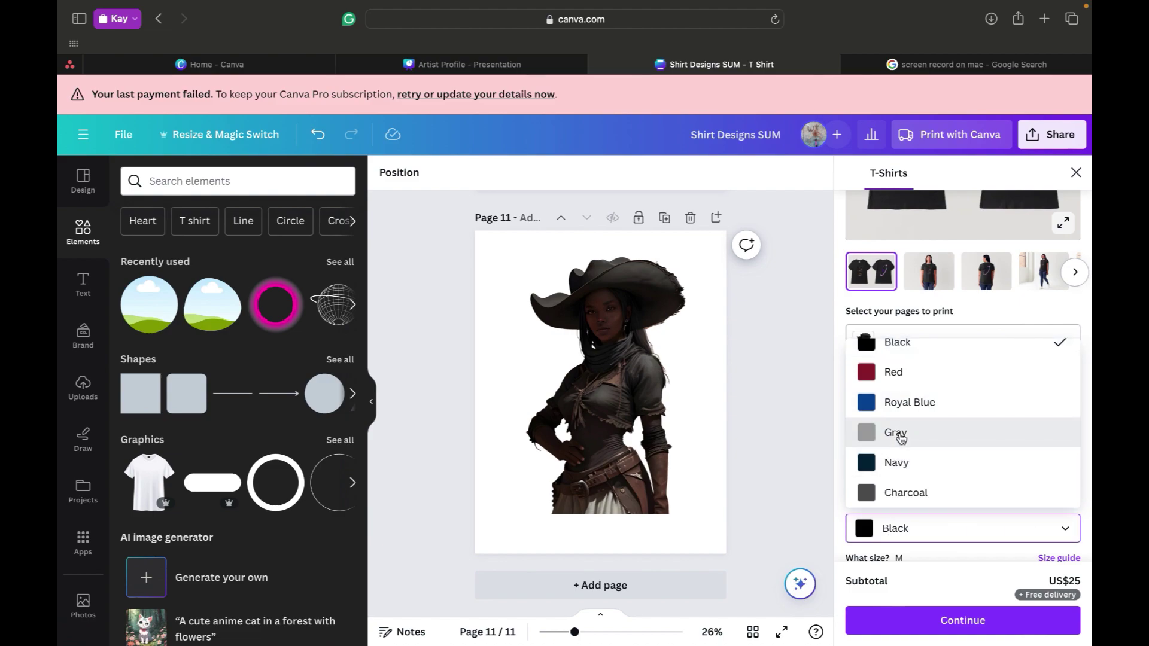
left_click(900, 437)
scroll(930, 328, "up", 5)
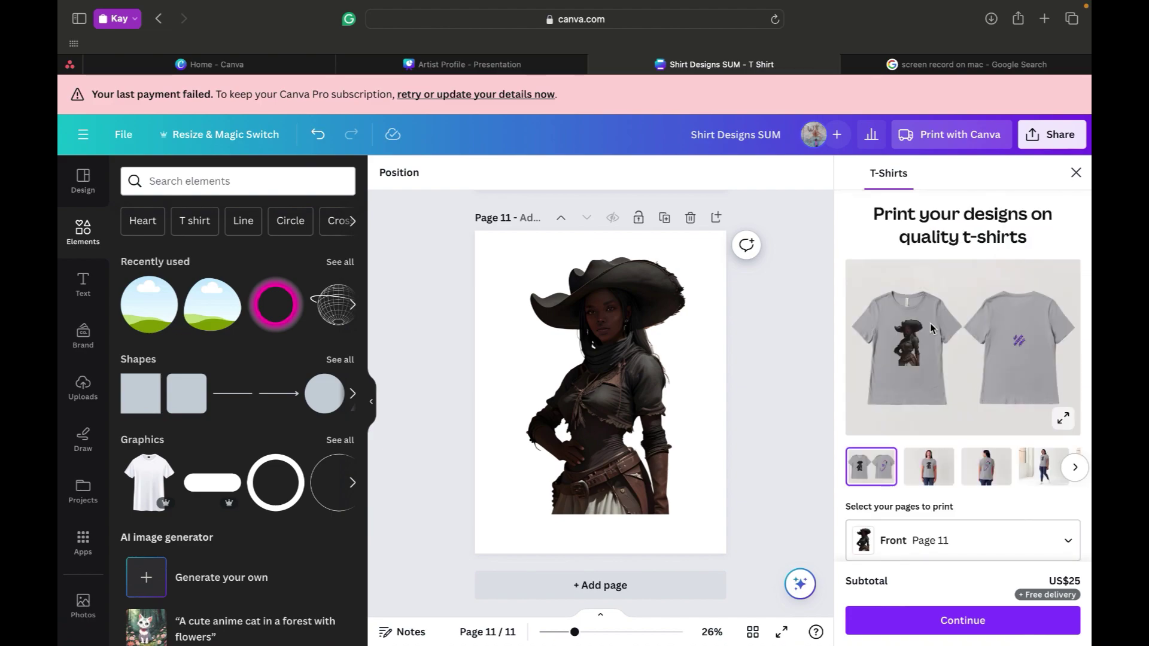
Step: Set the printed T-shirt's back design to None
scroll(928, 486, "down", 3)
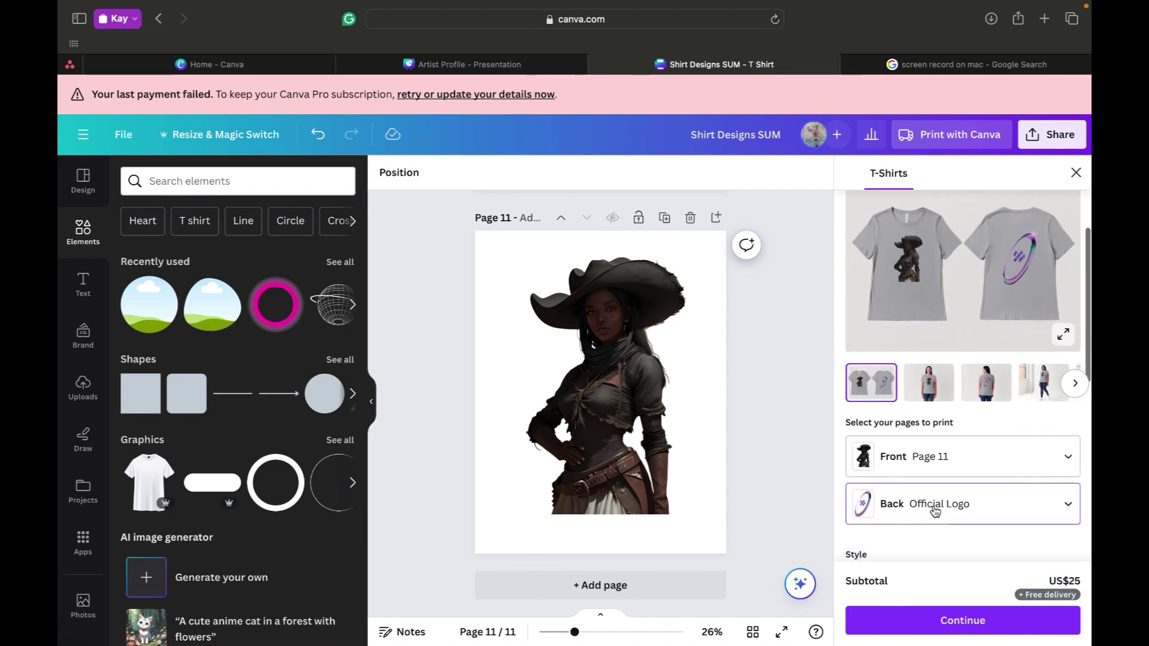
left_click(934, 510)
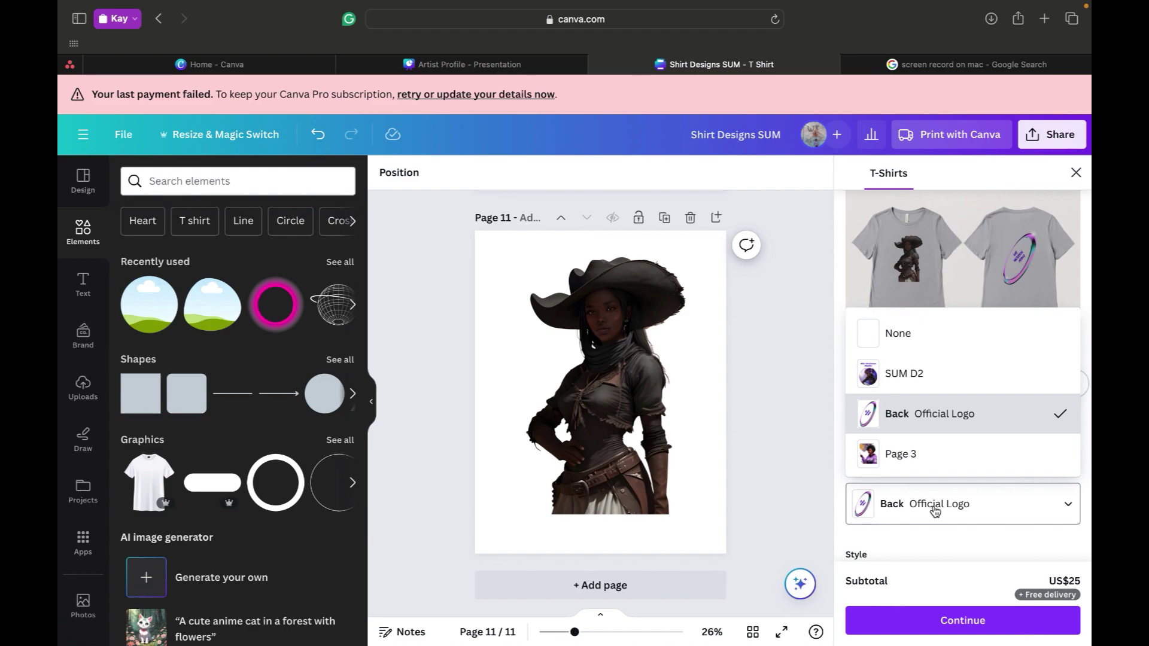
left_click(954, 326)
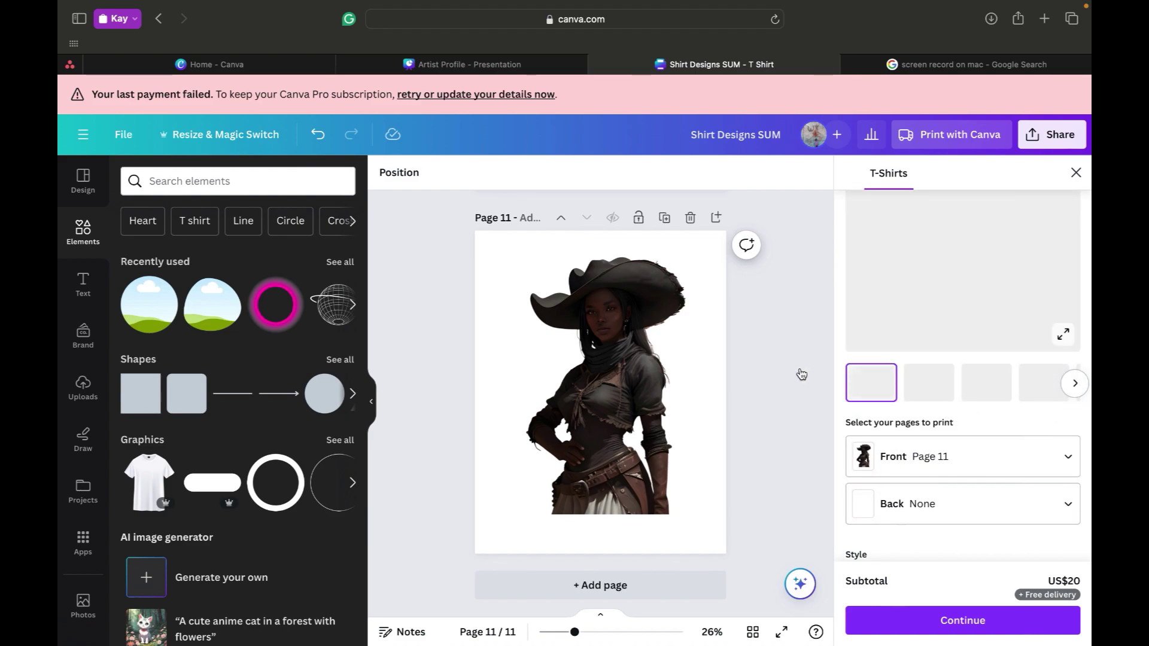
scroll(963, 335, "up", 3)
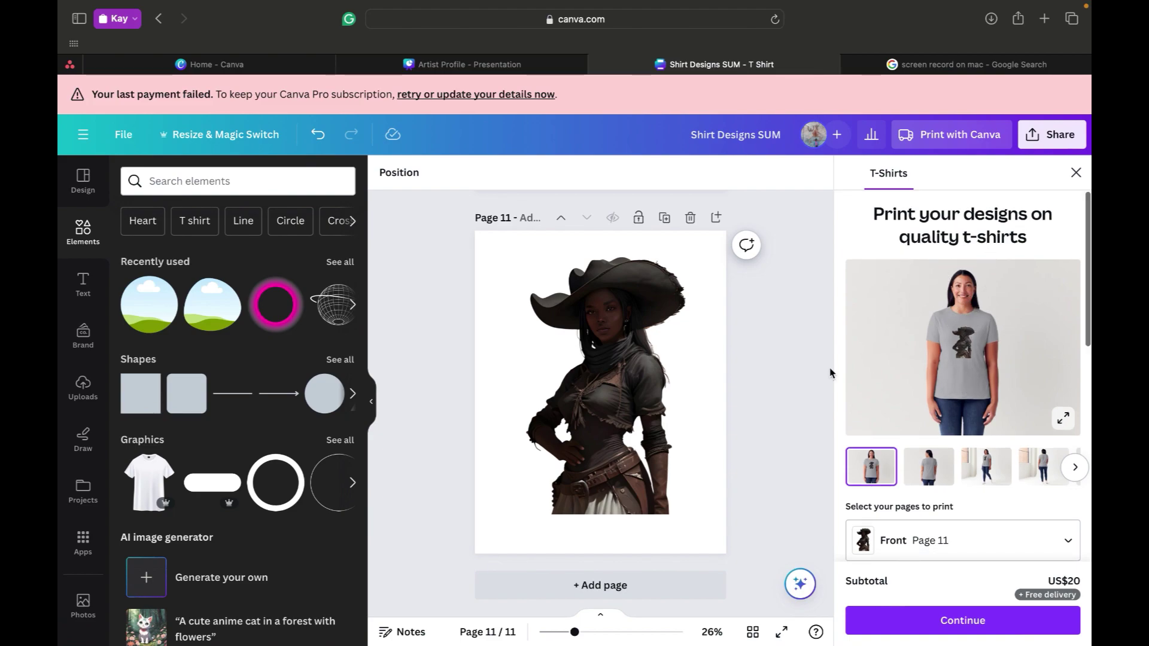
Step: Look through all recently used elements and add the curled white dragon silhouette to page 11
left_click(352, 306)
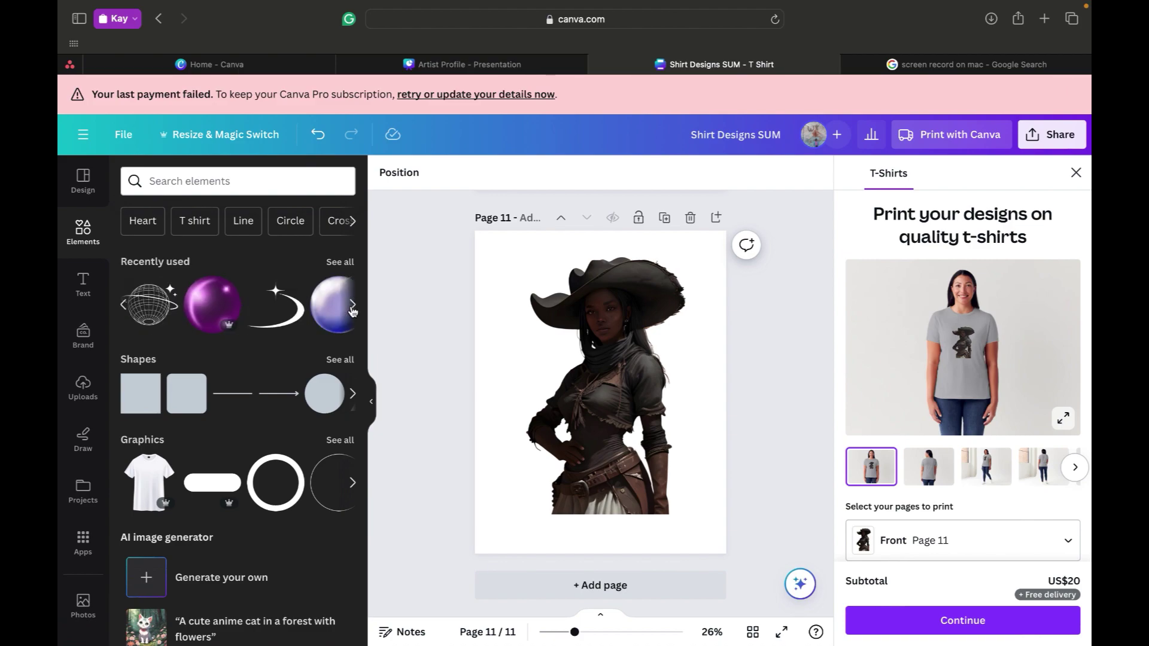
left_click(353, 305)
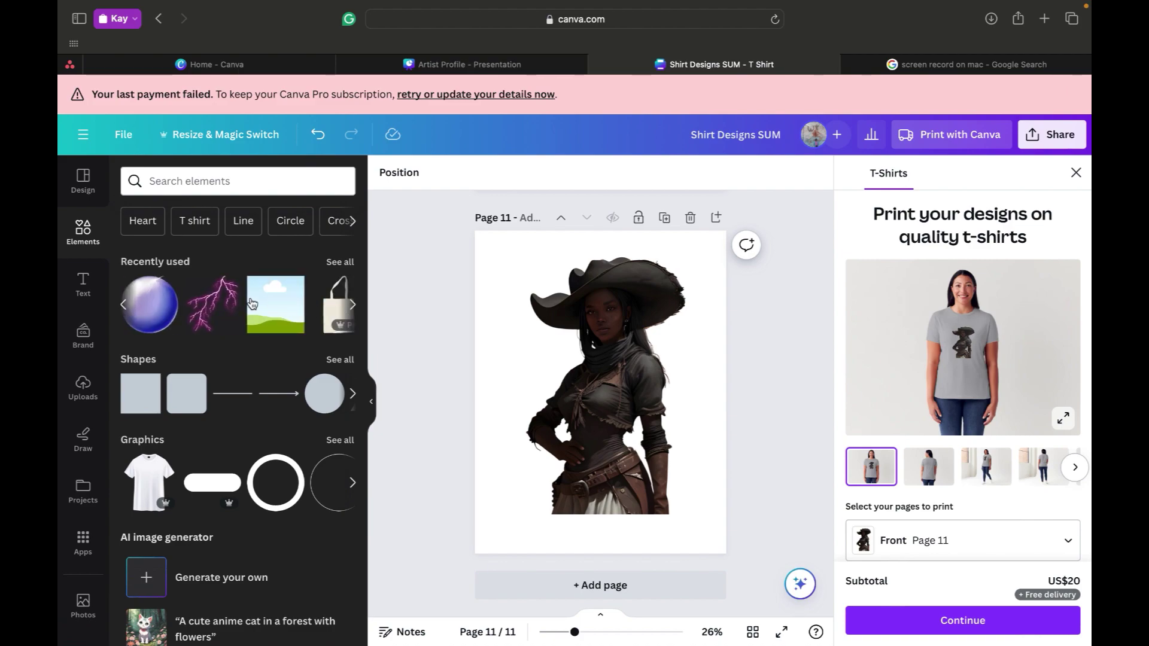
left_click(353, 307)
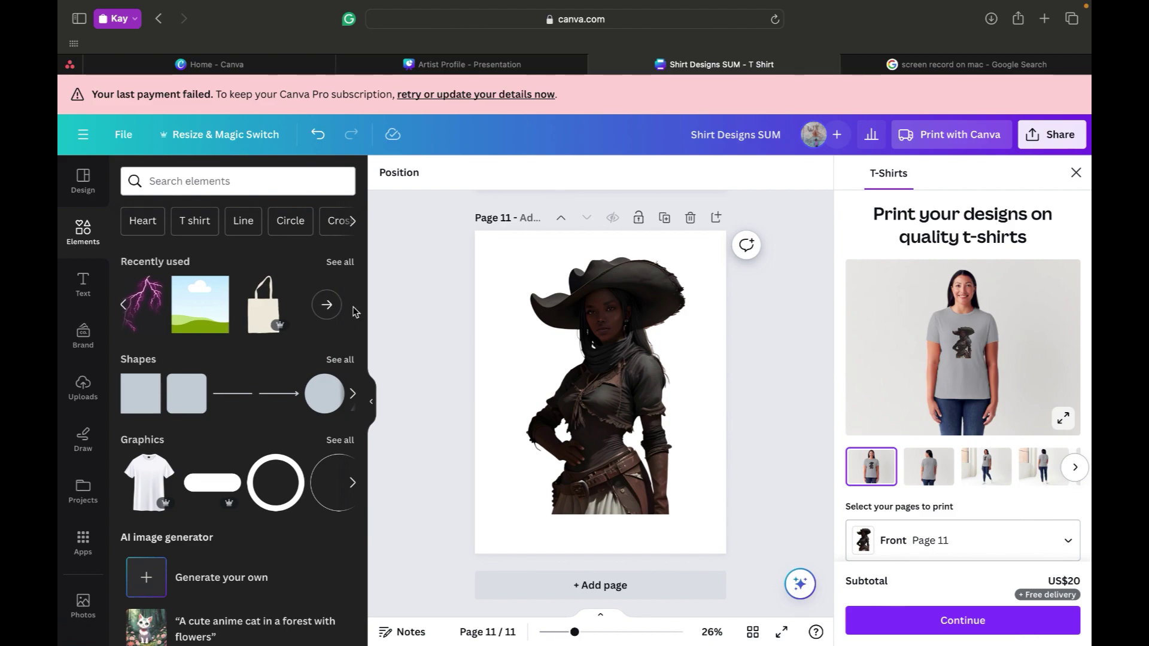
left_click(340, 262)
scroll(320, 395, "down", 5)
scroll(320, 395, "down", 6)
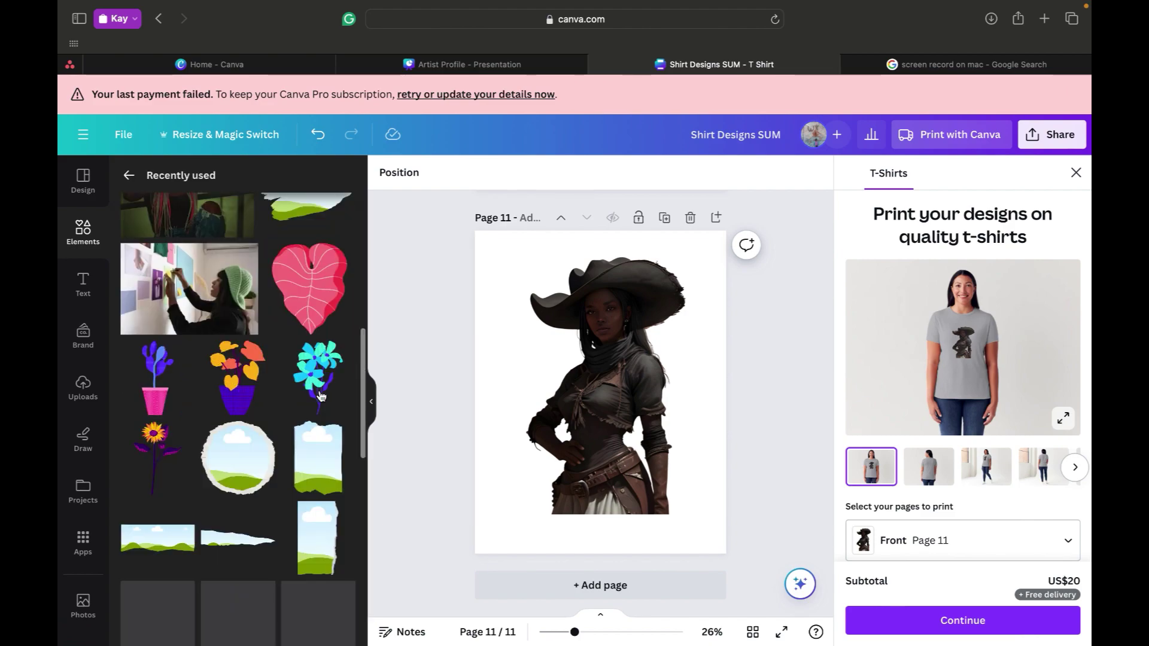
scroll(320, 395, "down", 6)
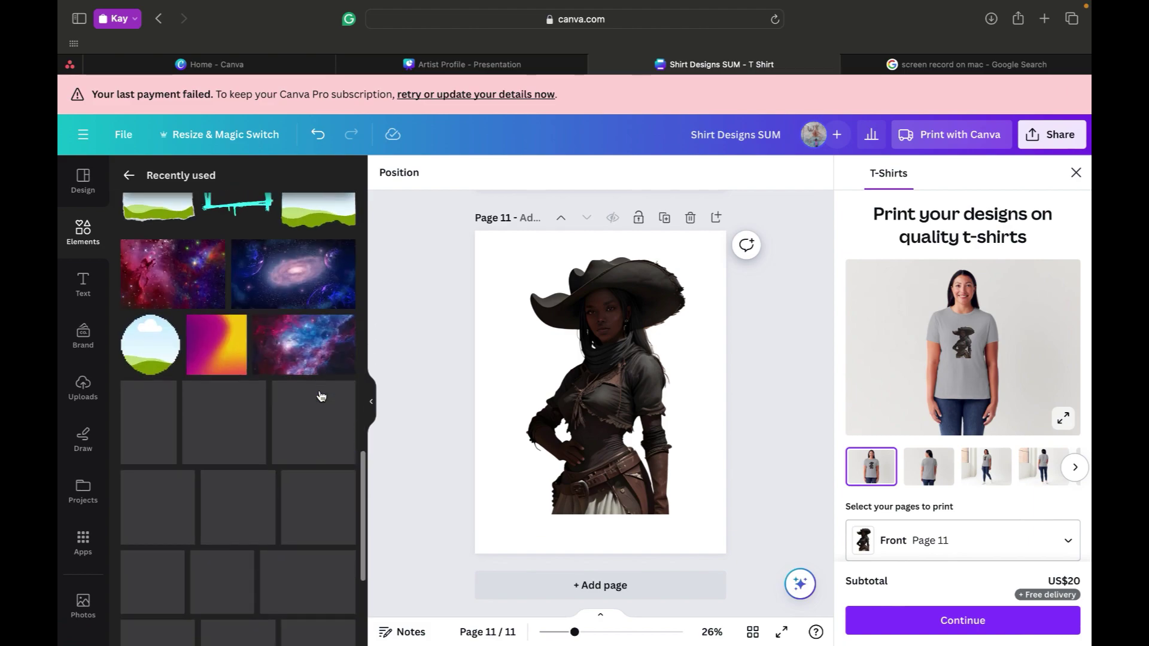
scroll(318, 395, "up", 4)
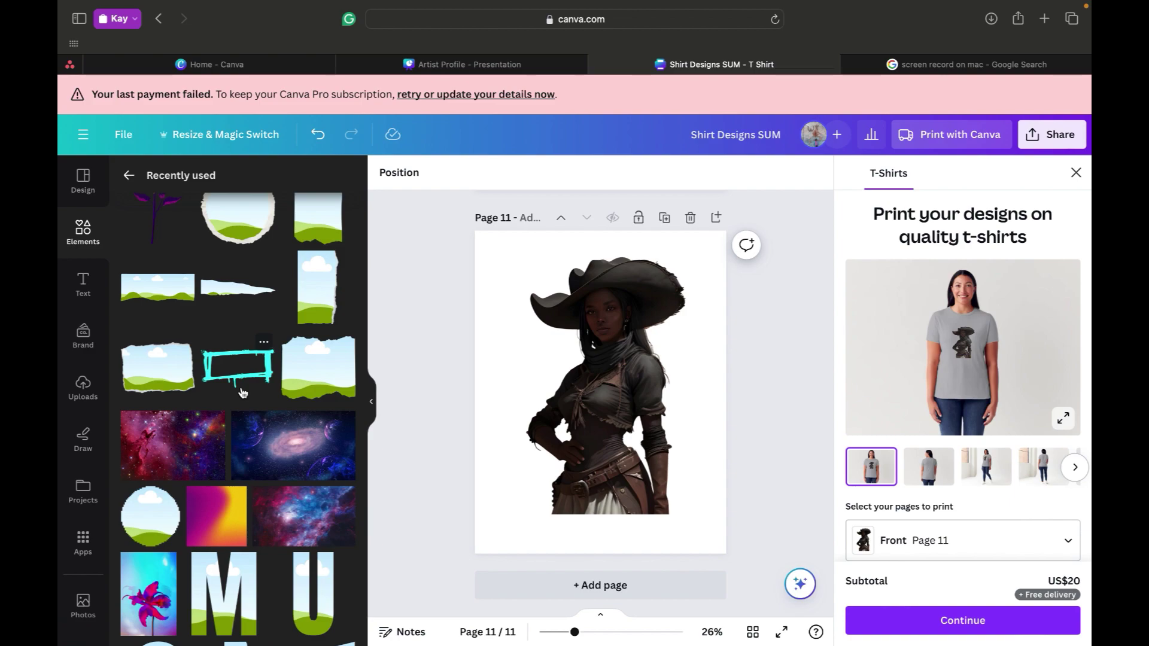
scroll(243, 393, "down", 6)
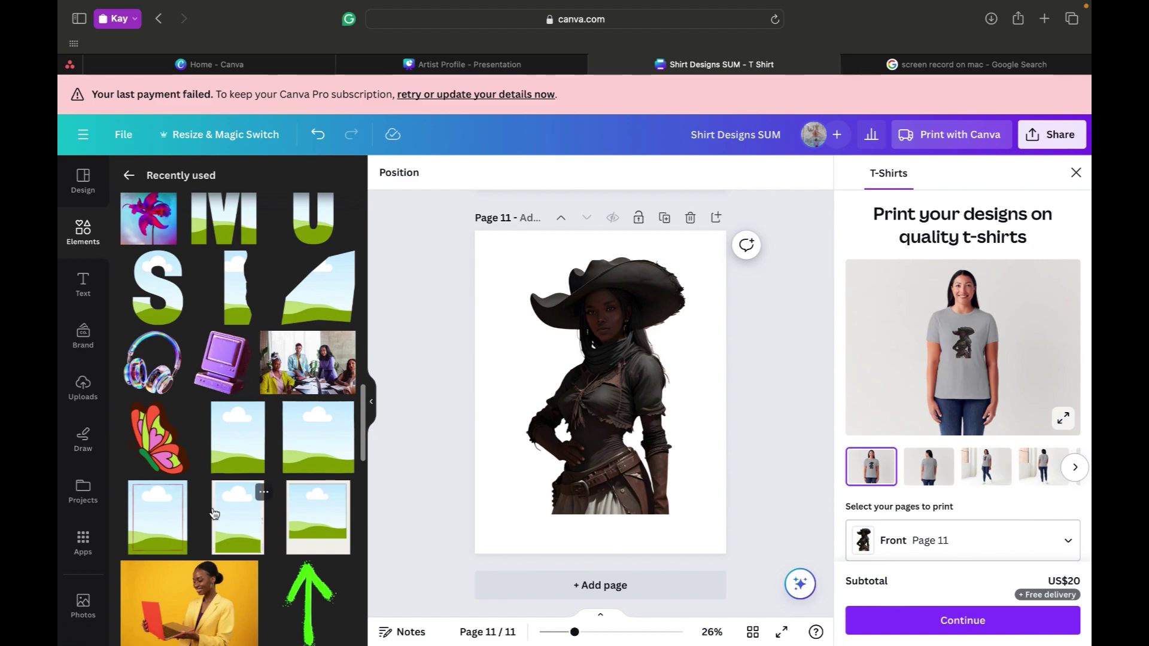
scroll(215, 514, "down", 10)
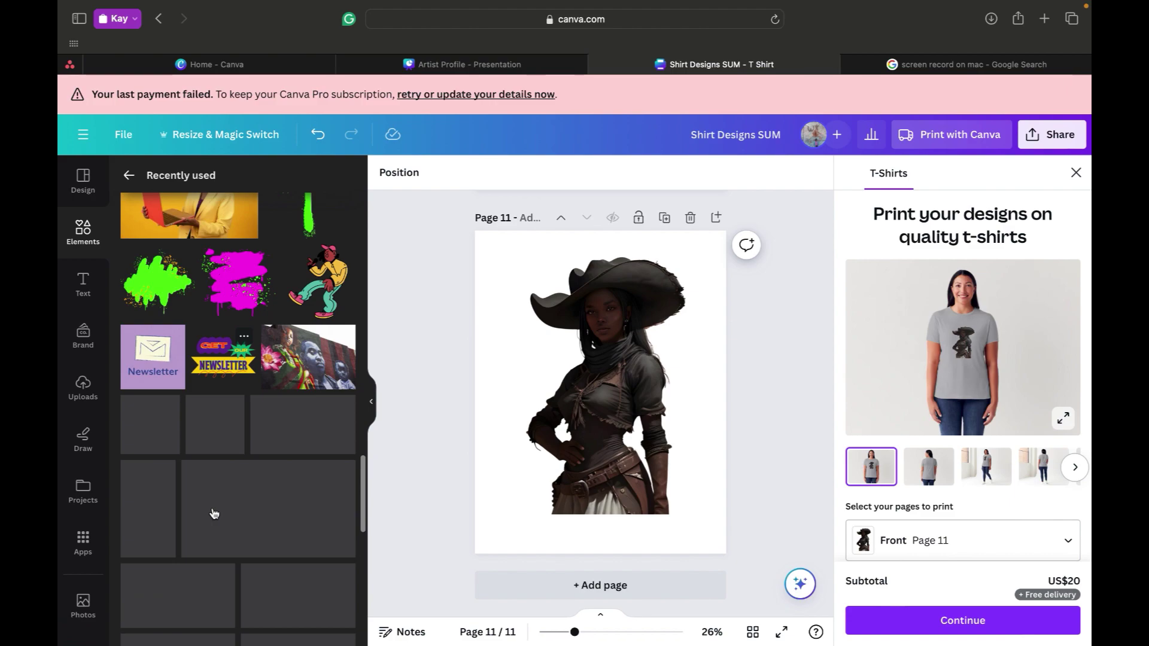
scroll(215, 513, "down", 5)
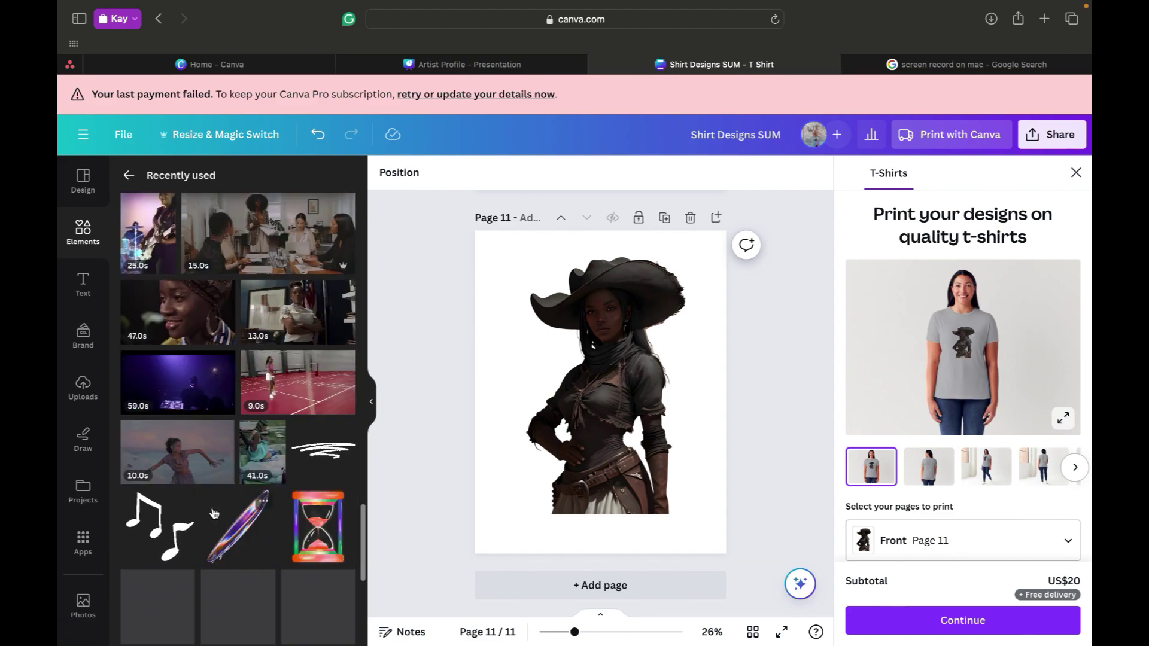
scroll(214, 513, "down", 5)
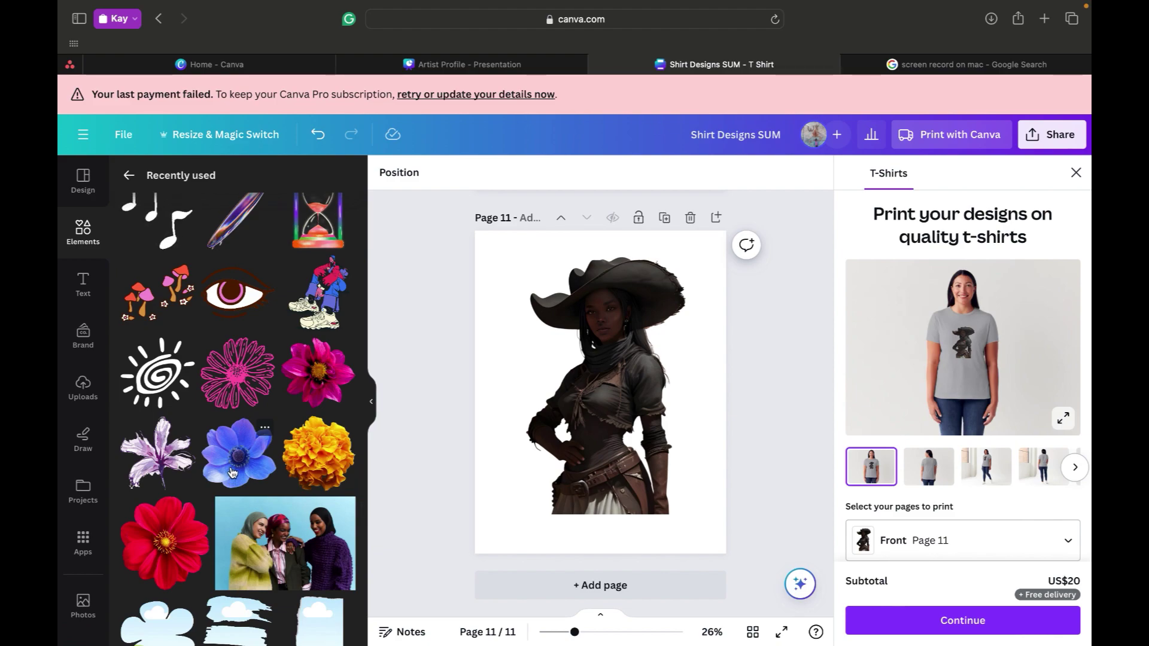
scroll(232, 472, "down", 9)
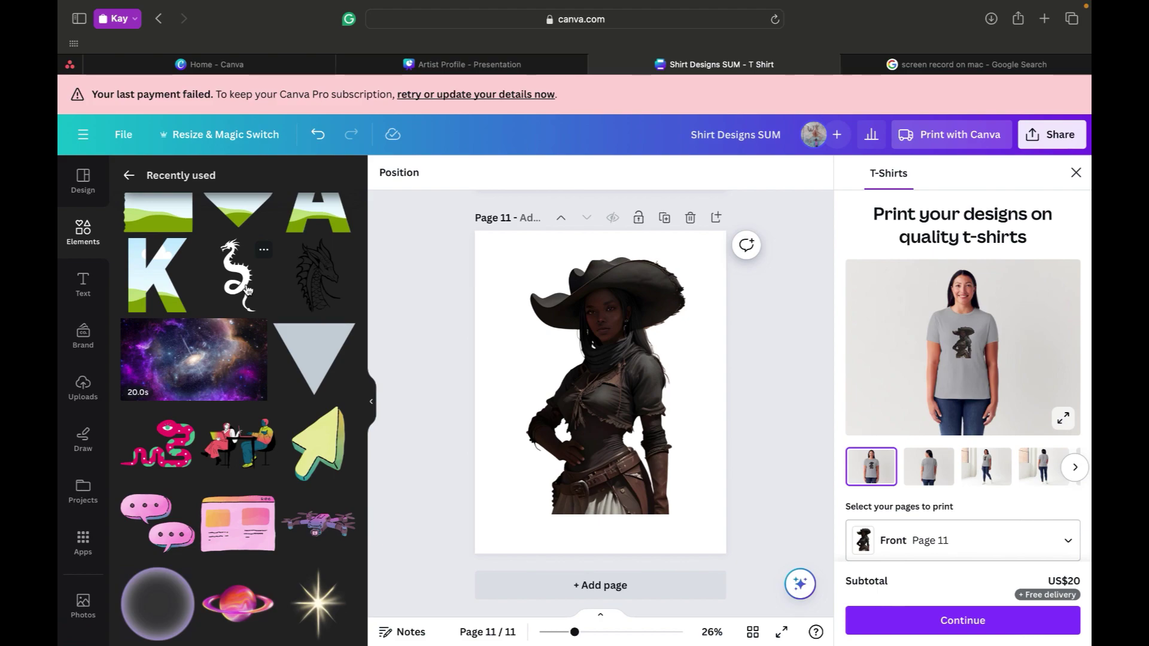
left_click(245, 286)
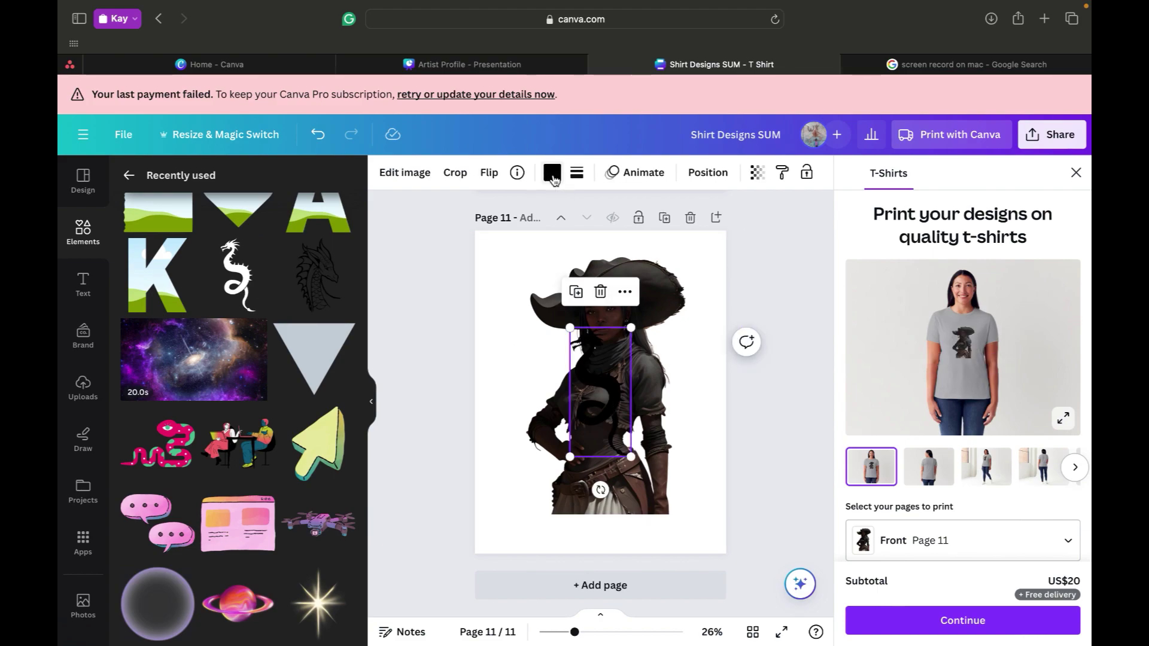
Step: Recolour the dragon with the document's blue-violet and place it slightly smaller beside the cowgirl's face, over her shoulder, with the cowgirl centred
left_click(552, 177)
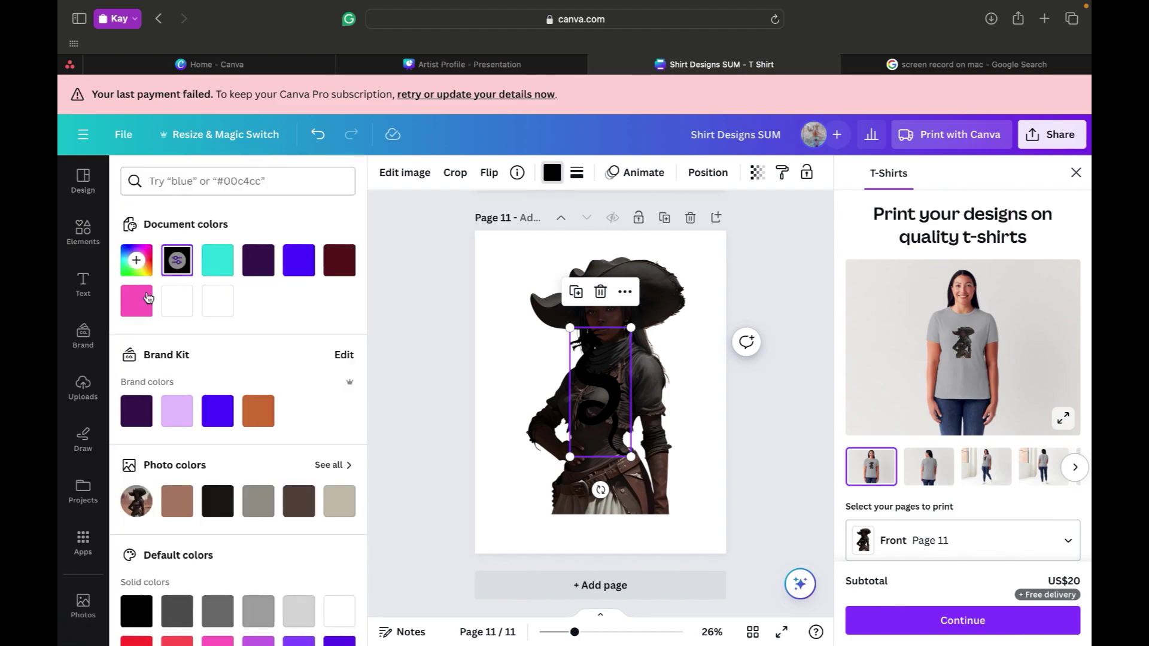
left_click(298, 274)
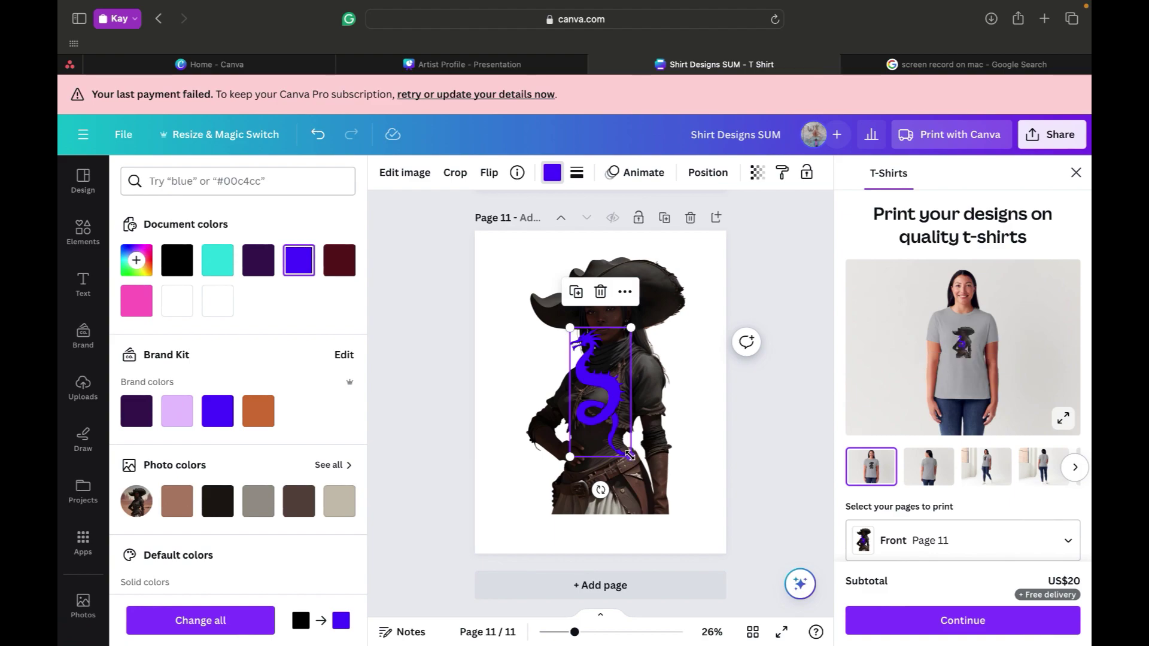
left_click_drag(623, 448, 614, 435)
left_click_drag(602, 393, 657, 354)
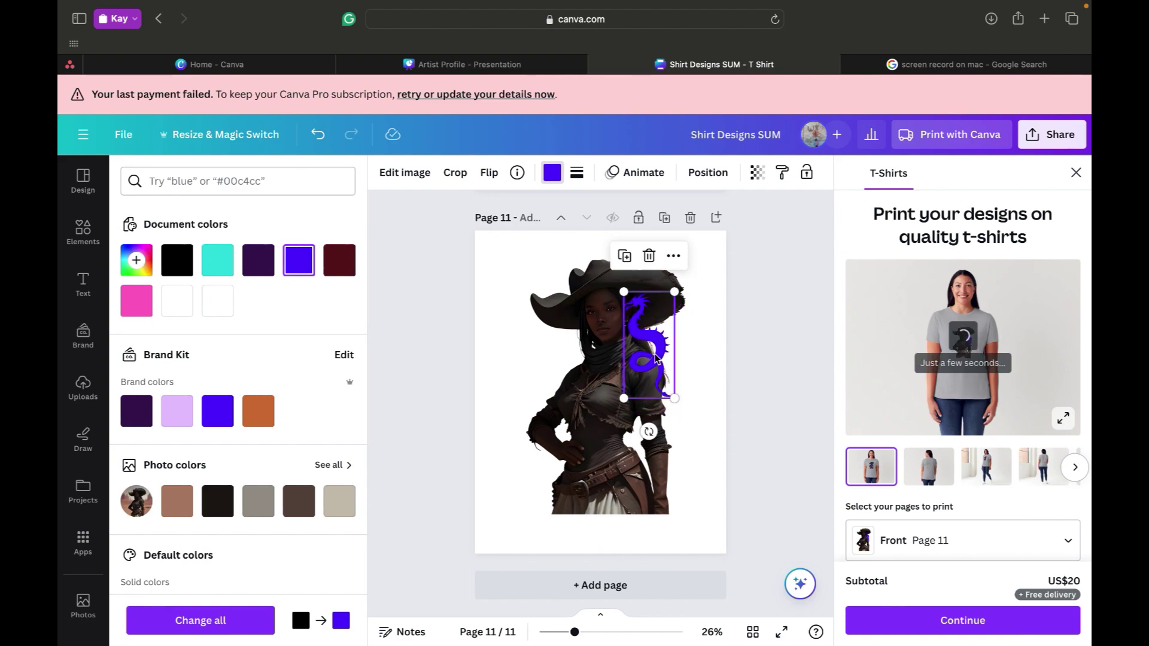
left_click(591, 429)
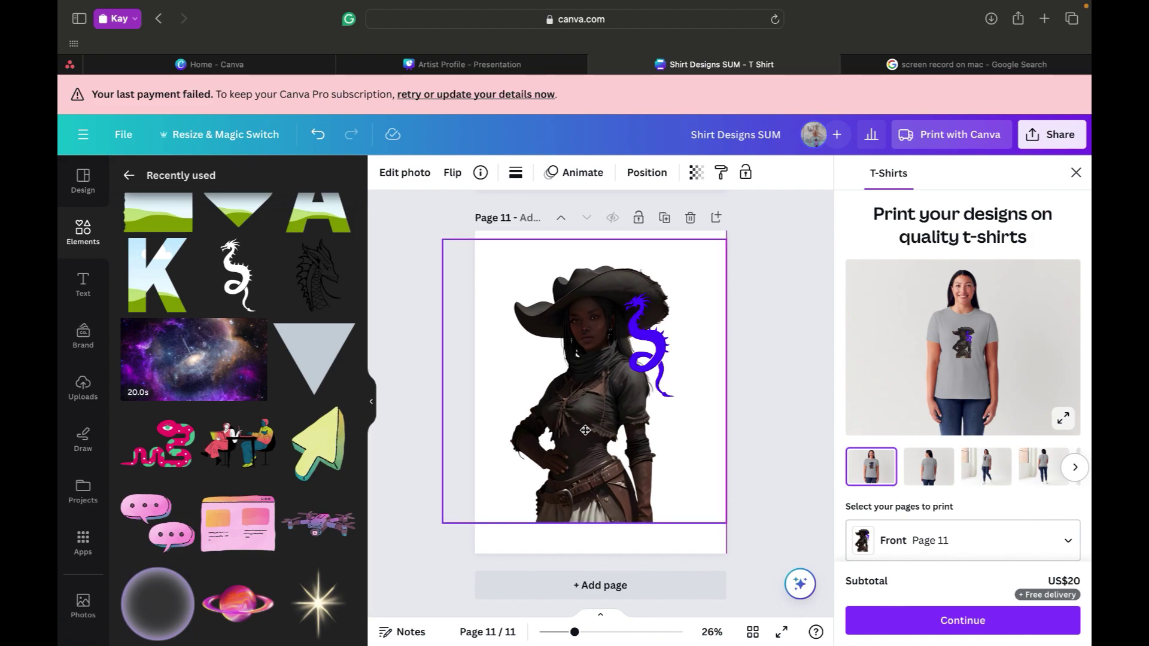
left_click_drag(596, 428, 603, 423)
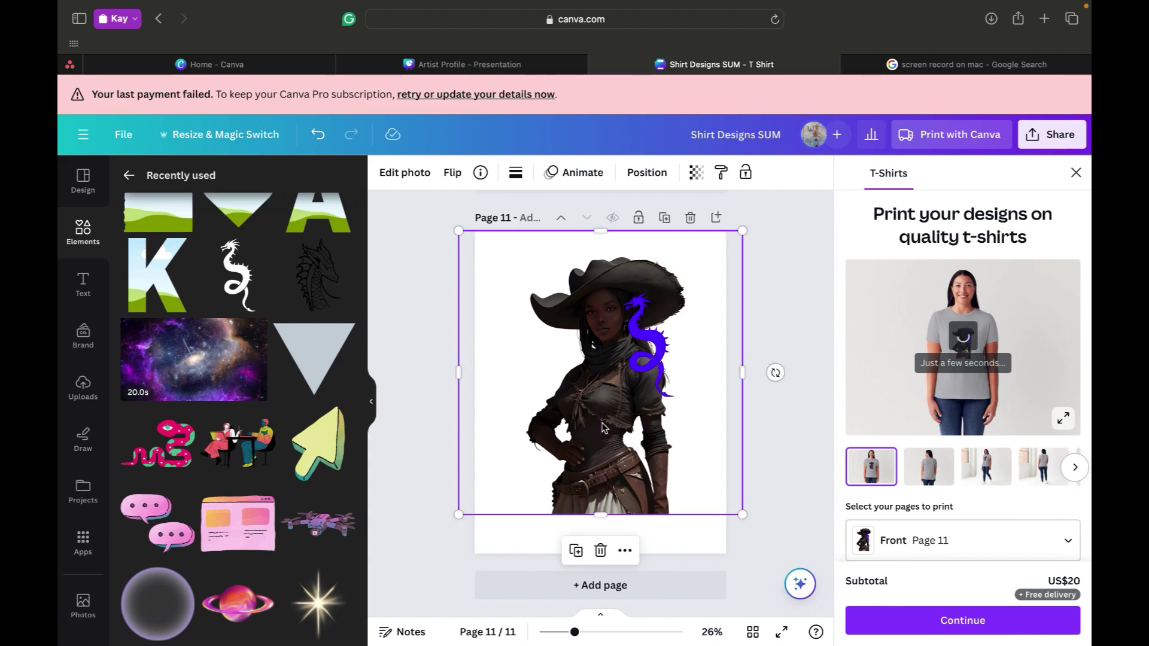
left_click(651, 311)
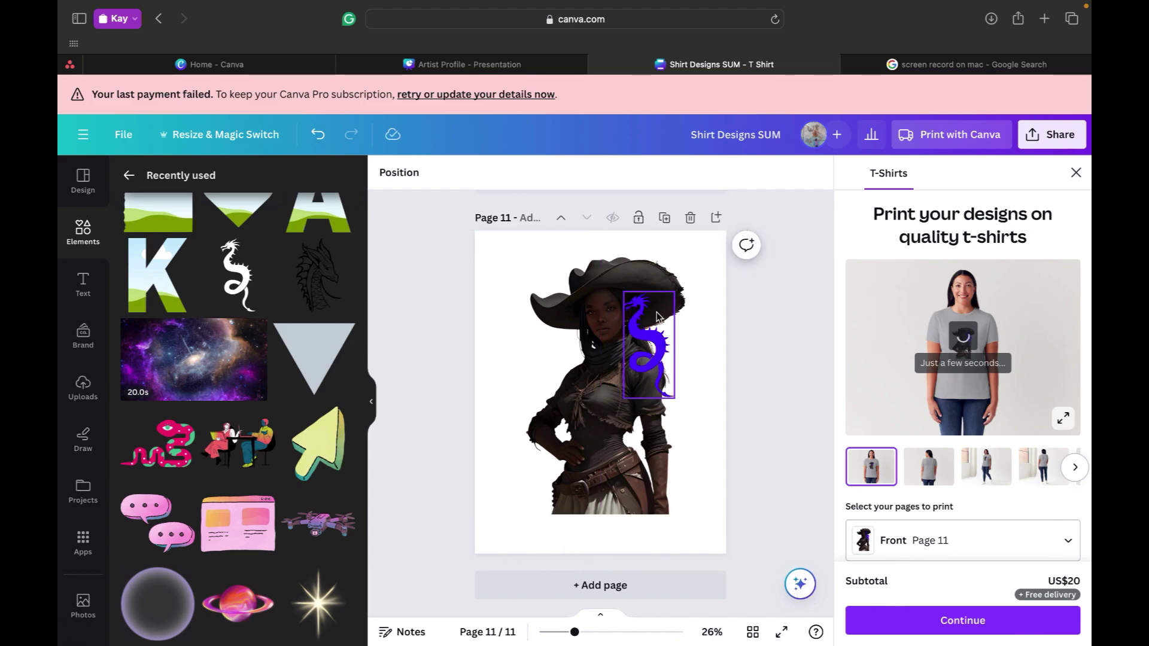
left_click(650, 310)
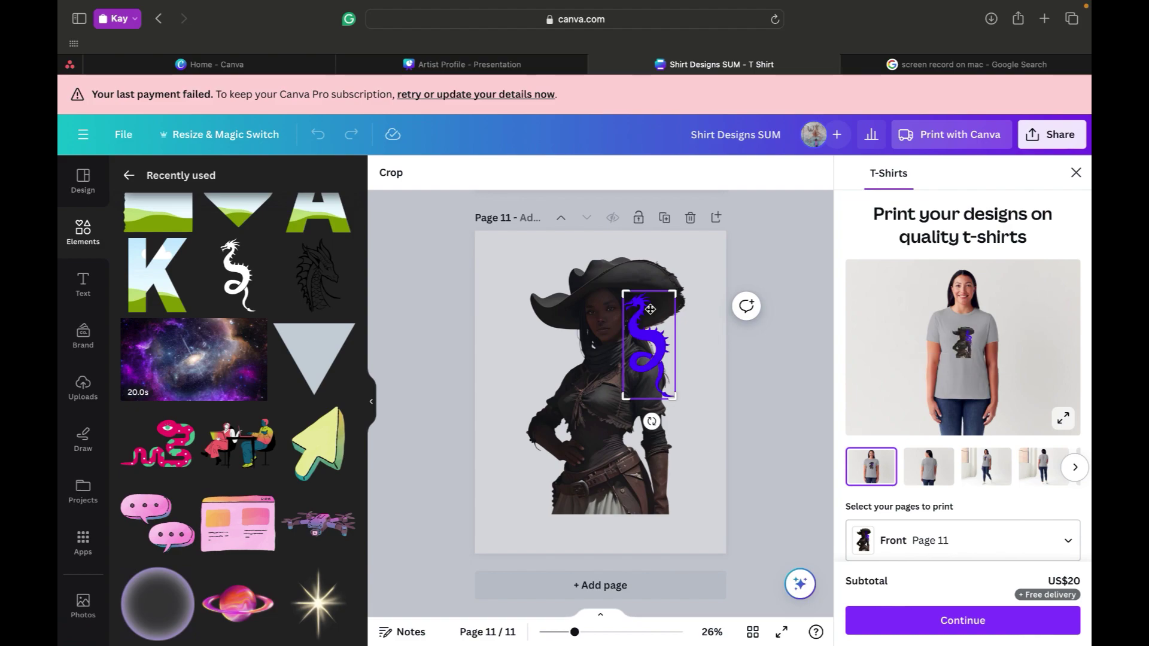
left_click(748, 247)
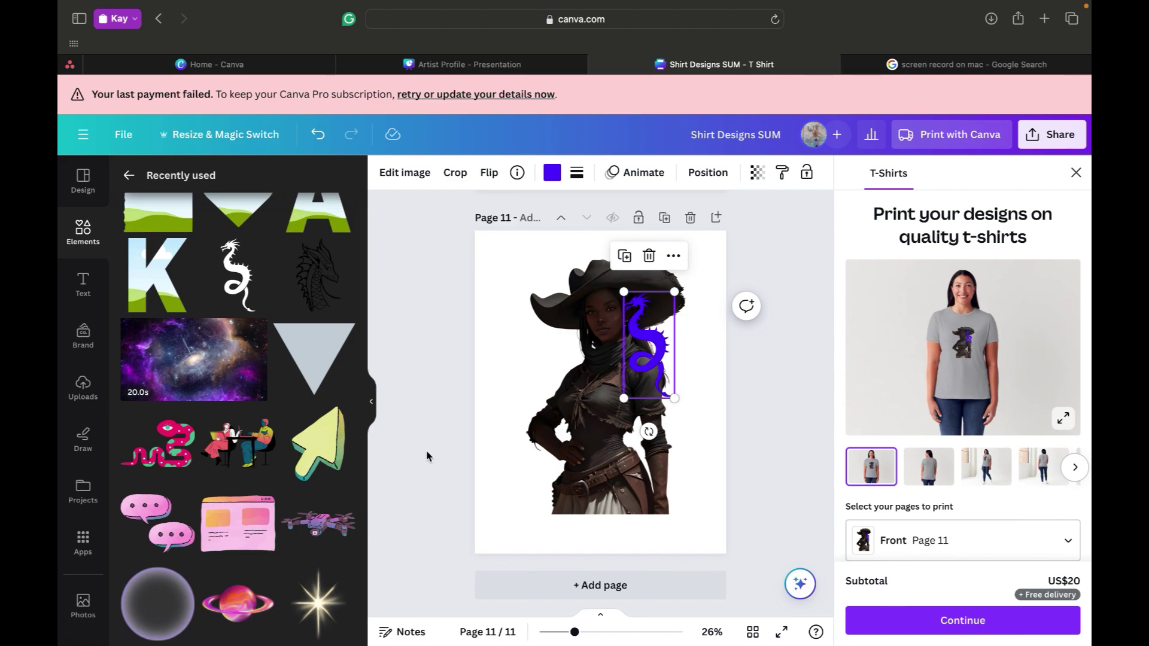
Step: Look through the recently used elements for another graphic to add to the shirt design
scroll(326, 524, "down", 4)
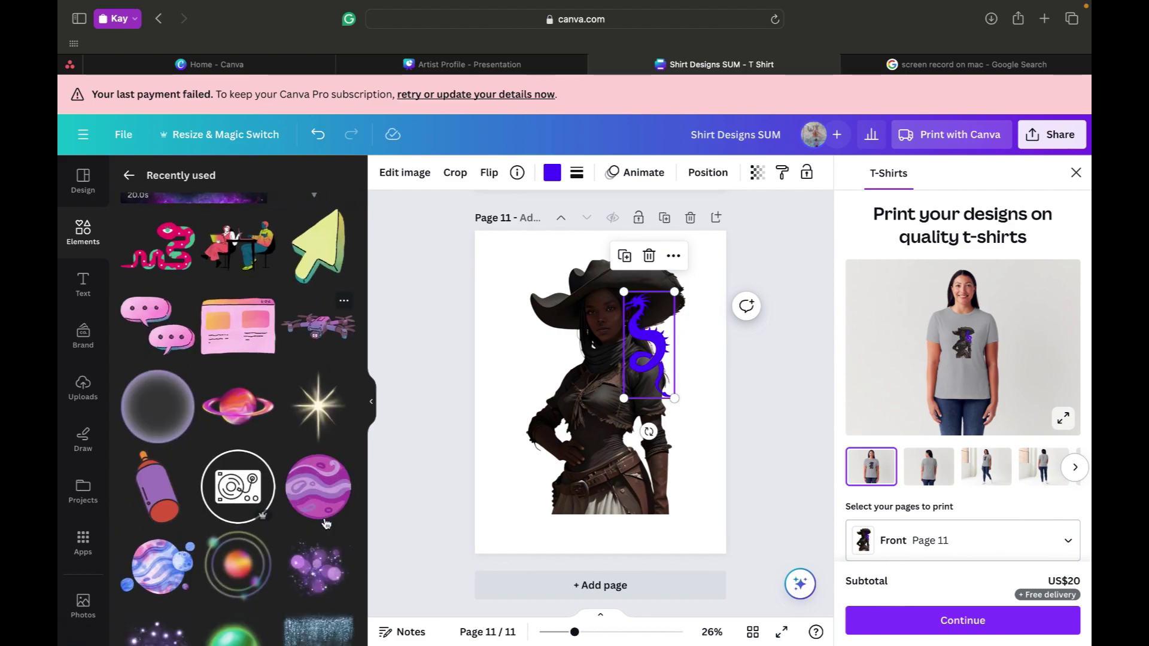
scroll(326, 524, "down", 4)
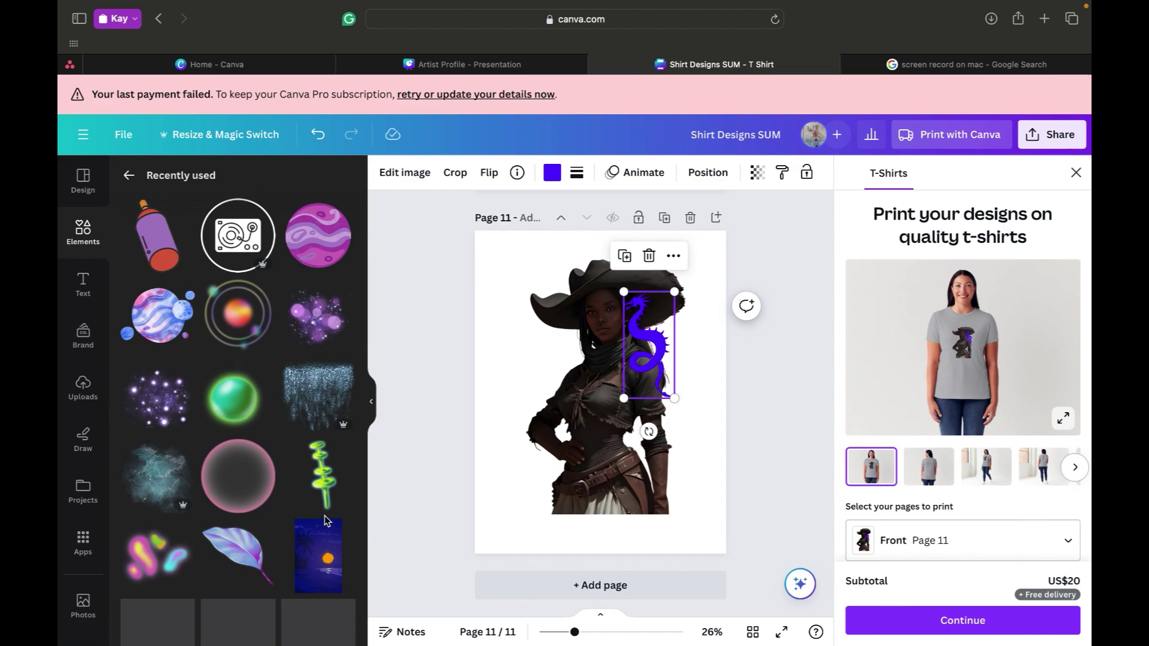
scroll(324, 521, "down", 4)
scroll(324, 520, "down", 4)
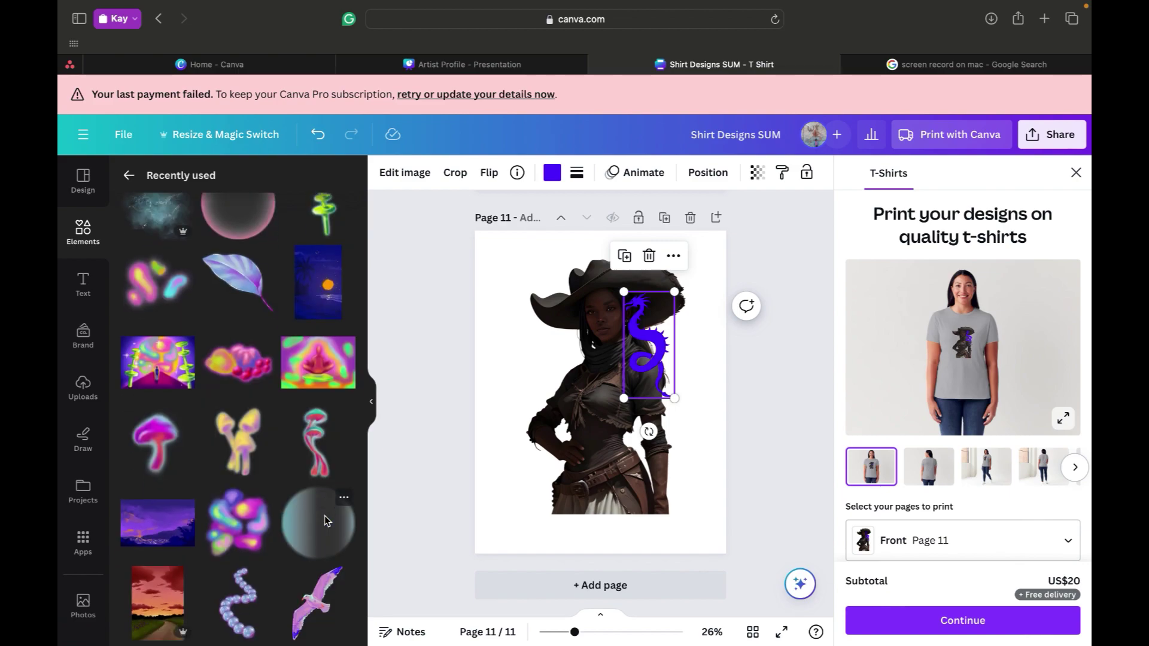
scroll(324, 520, "down", 4)
scroll(324, 518, "down", 2)
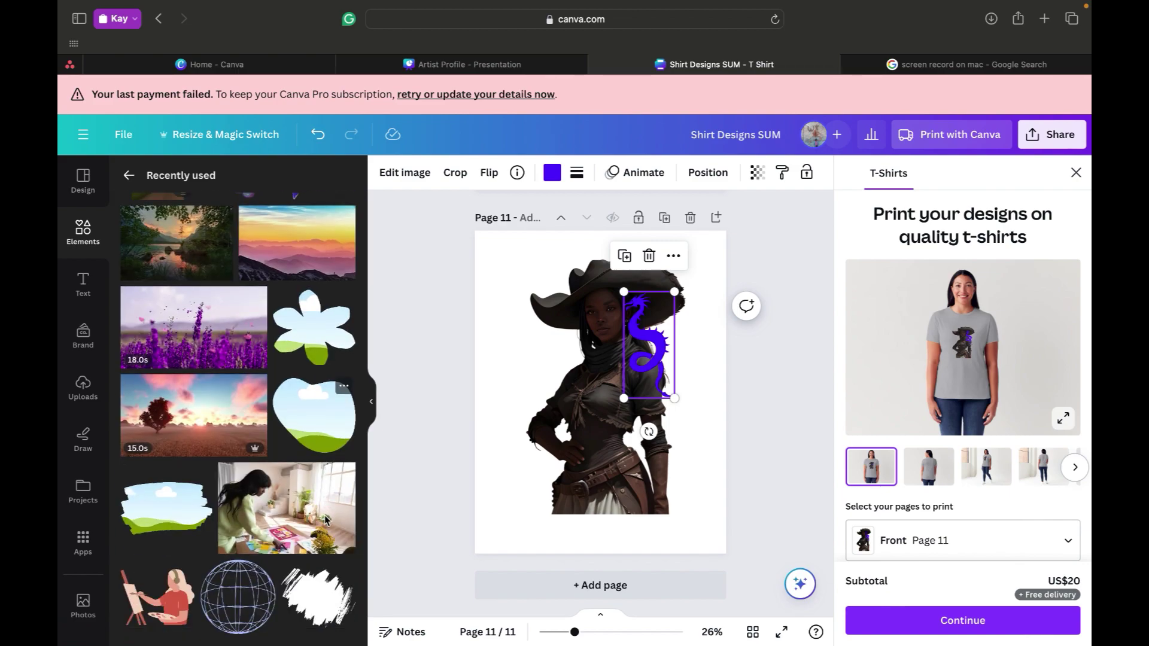
scroll(324, 519, "down", 5)
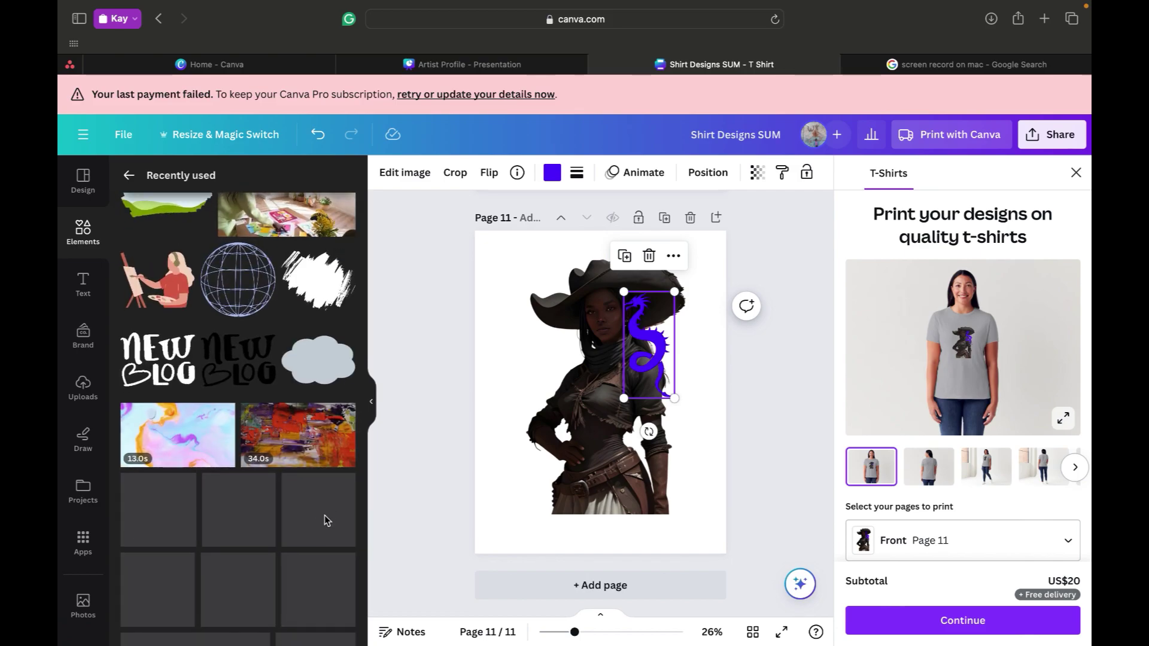
scroll(325, 515, "down", 4)
scroll(325, 518, "down", 2)
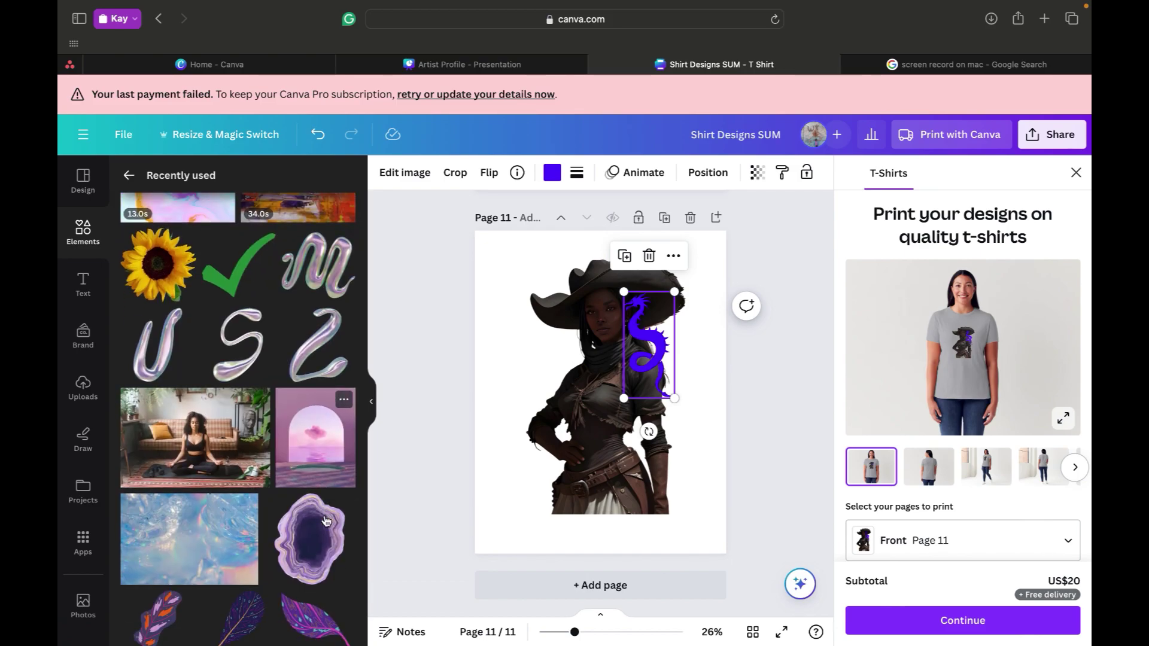
scroll(325, 519, "down", 4)
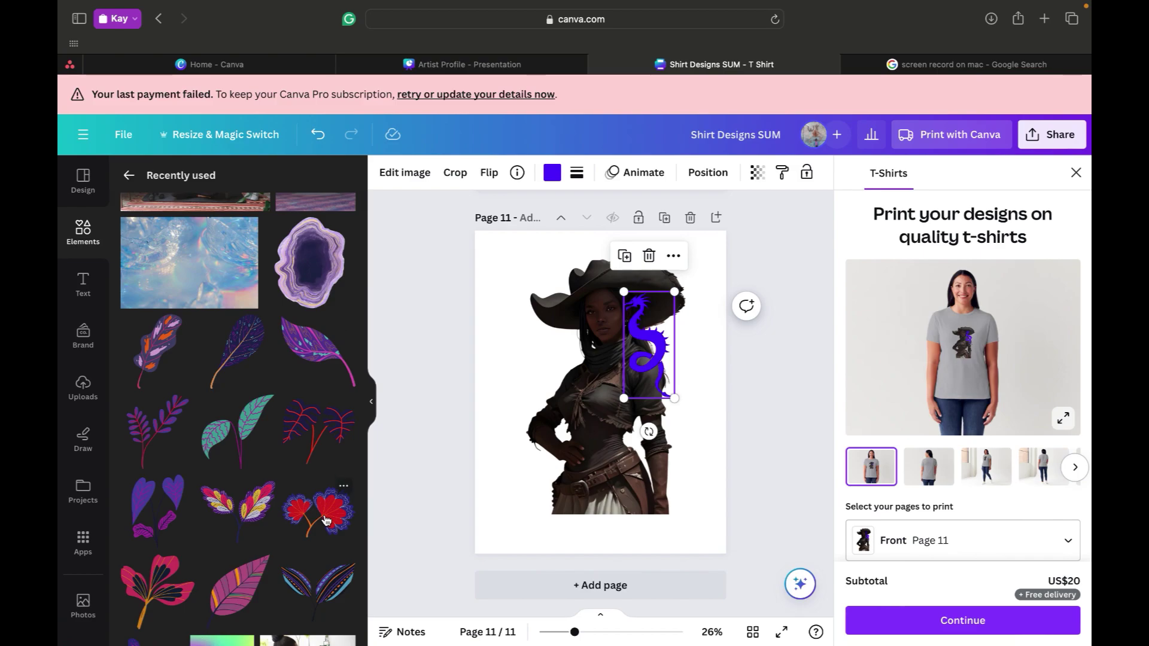
scroll(326, 519, "down", 1)
scroll(326, 518, "down", 6)
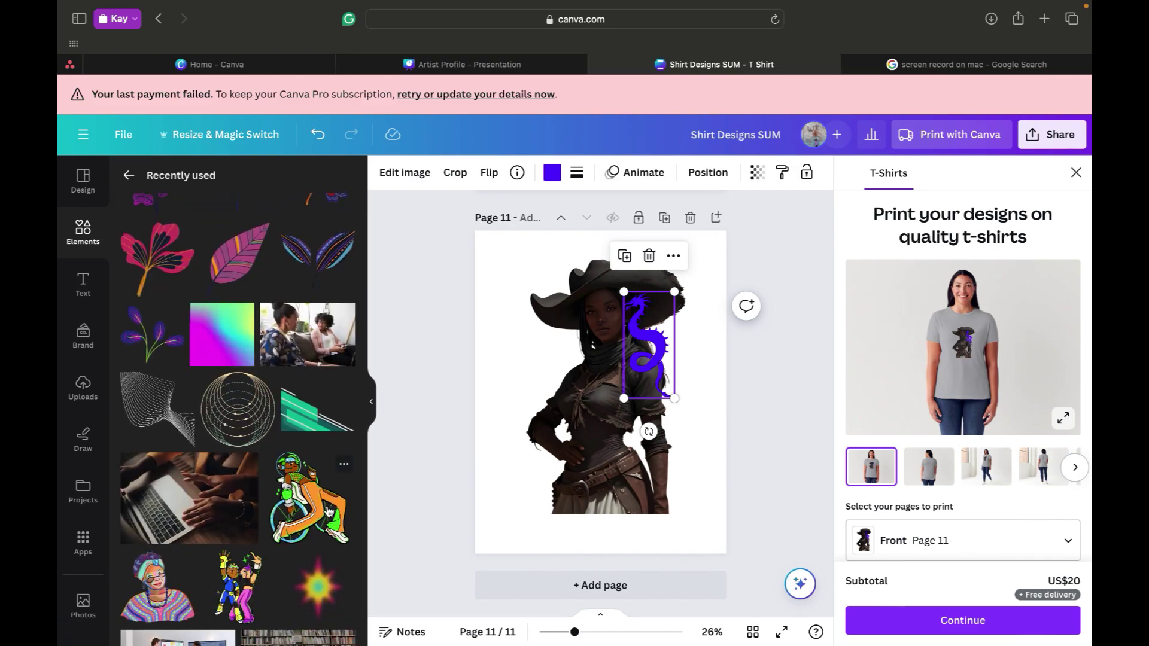
scroll(327, 510, "down", 4)
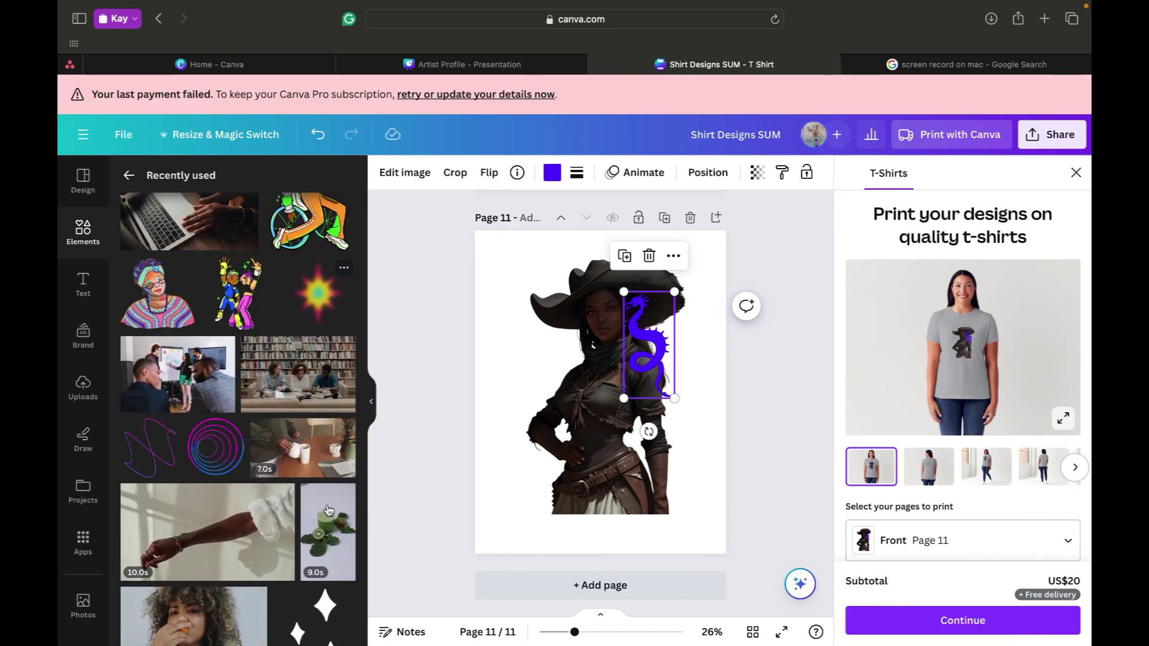
scroll(328, 509, "down", 5)
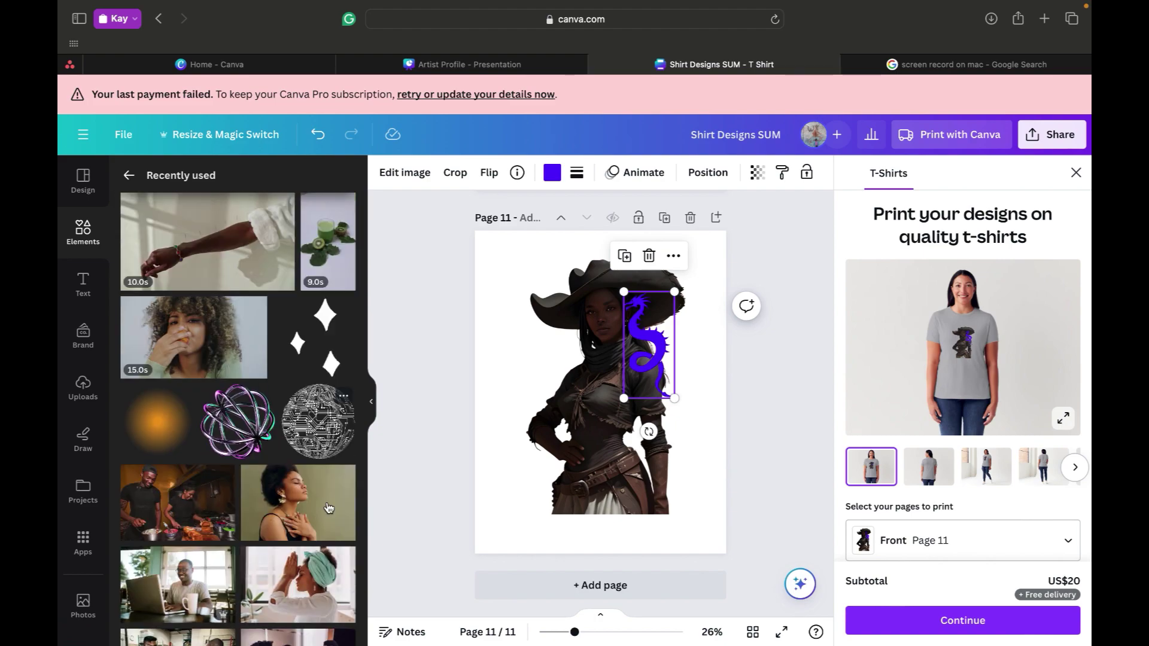
scroll(328, 508, "down", 6)
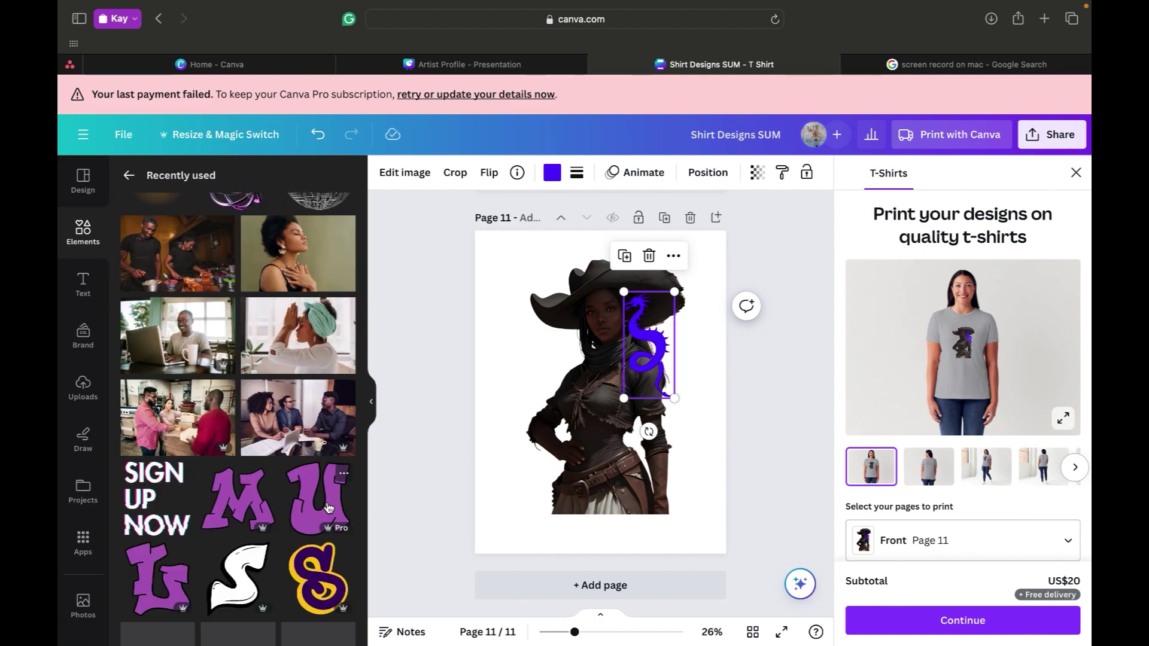
scroll(328, 508, "down", 5)
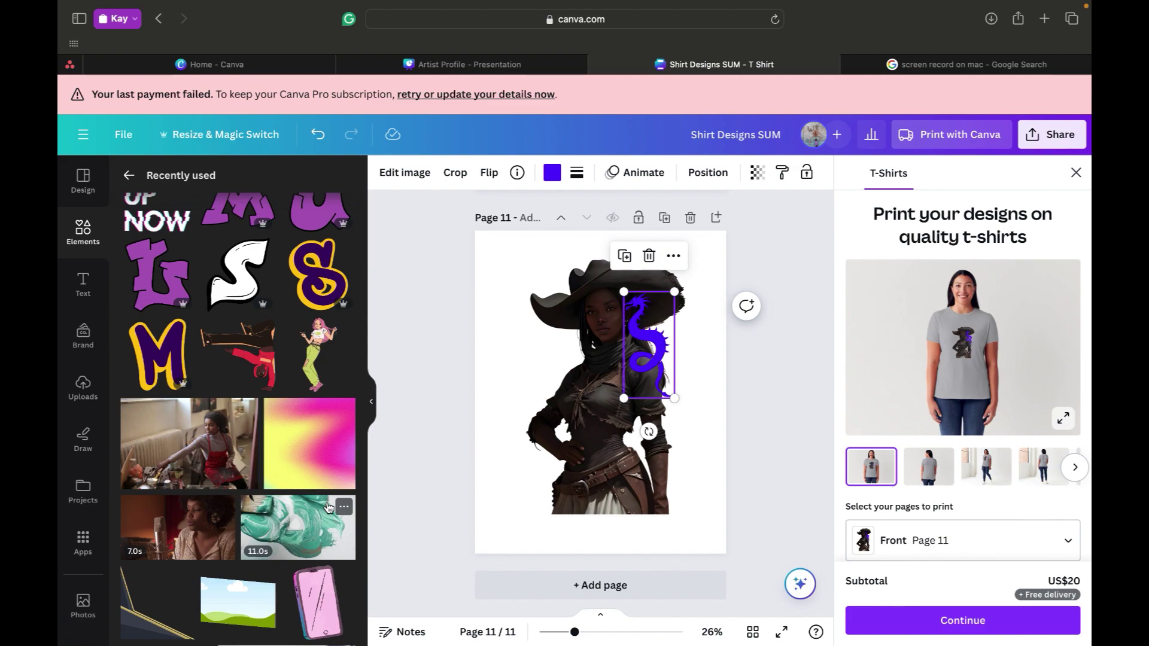
scroll(328, 508, "down", 4)
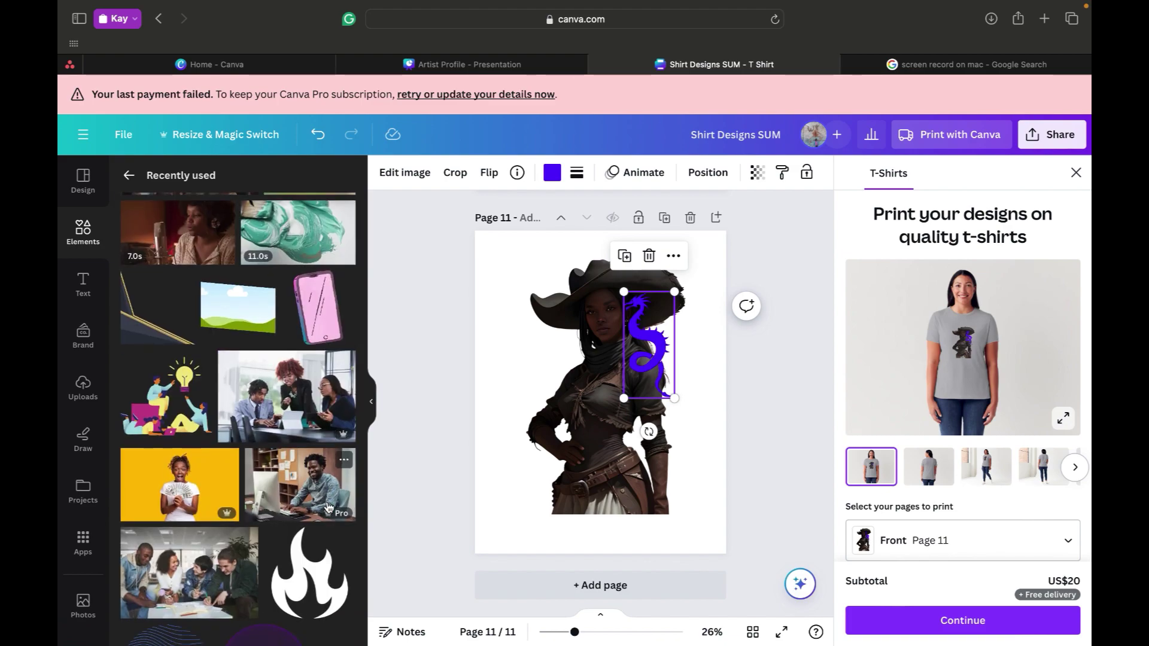
scroll(328, 508, "down", 2)
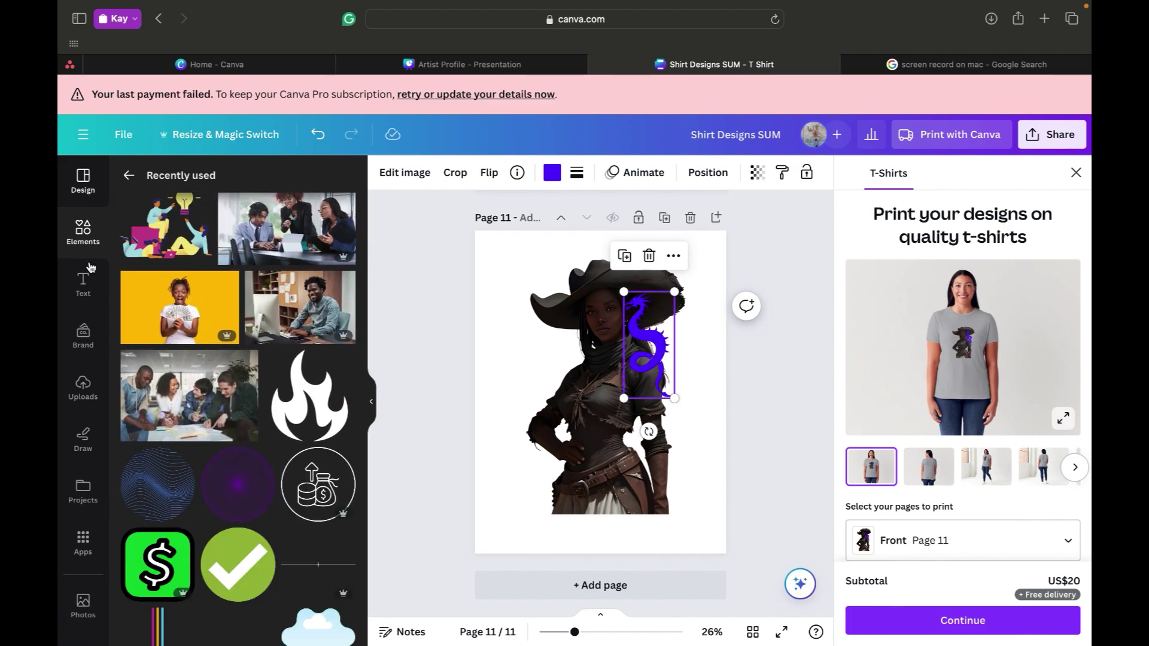
Step: Load IMG_3451 2.jpg from the Downloads folder into the Enhancer app
left_click(85, 392)
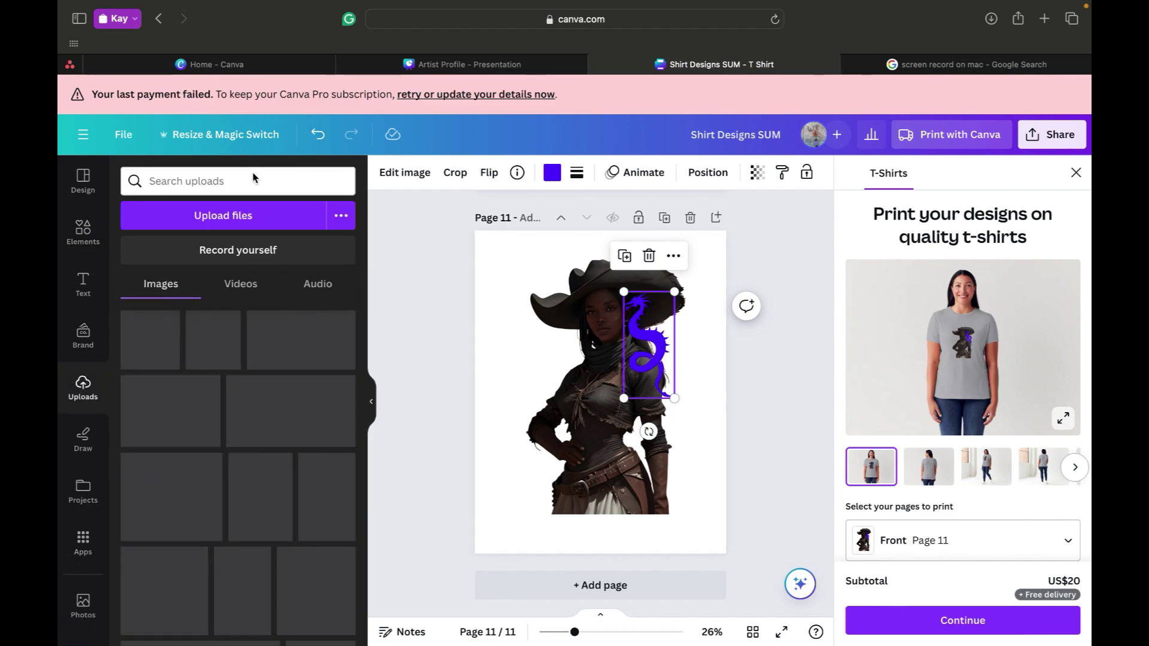
scroll(82, 496, "down", 4)
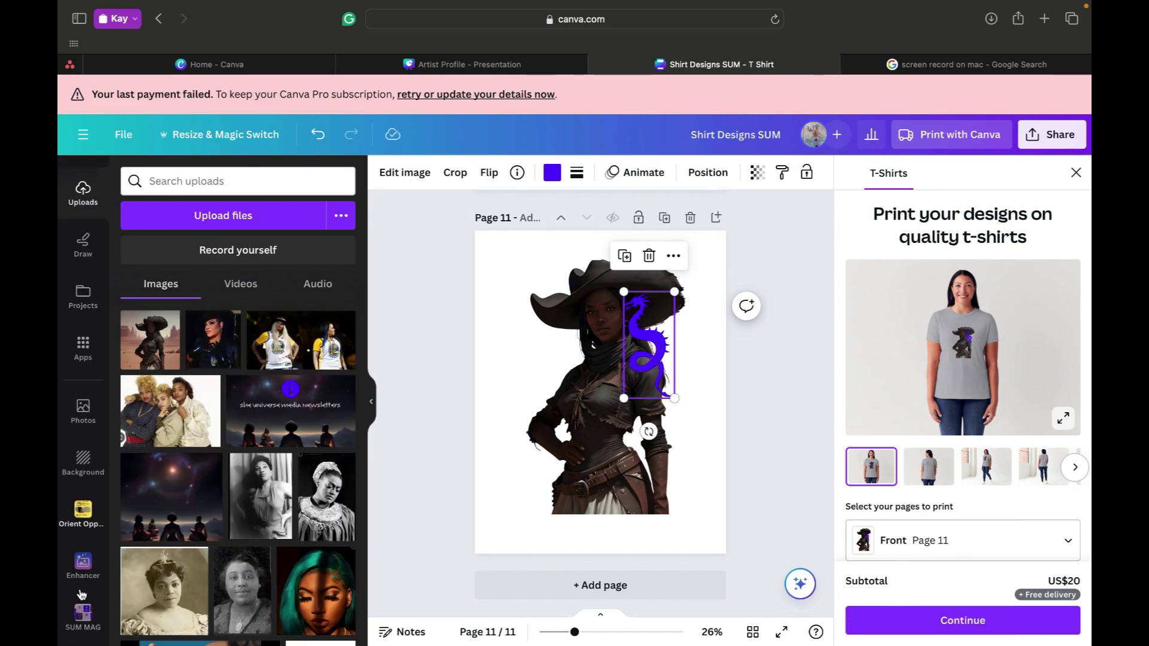
left_click(83, 564)
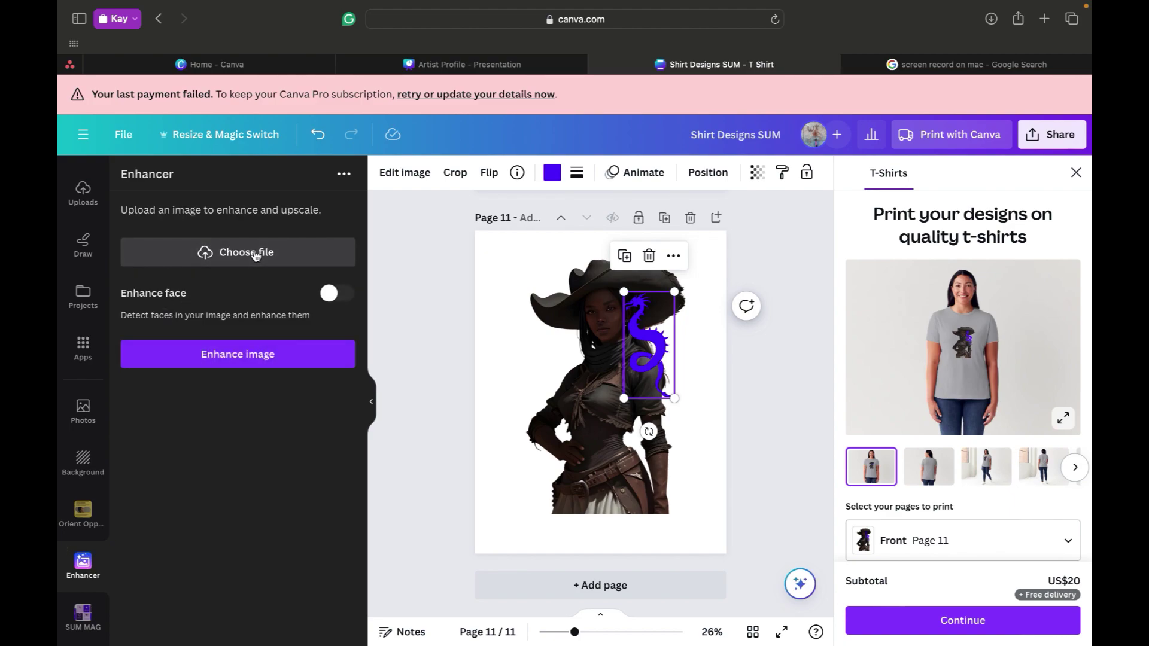
left_click(255, 254)
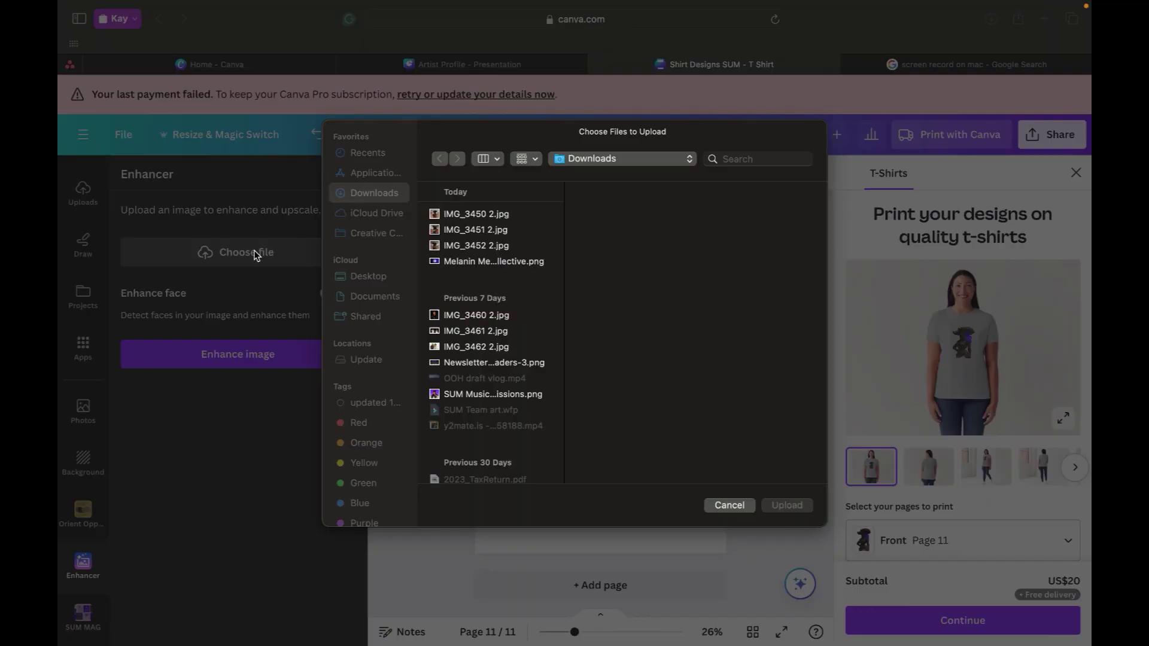
left_click(454, 231)
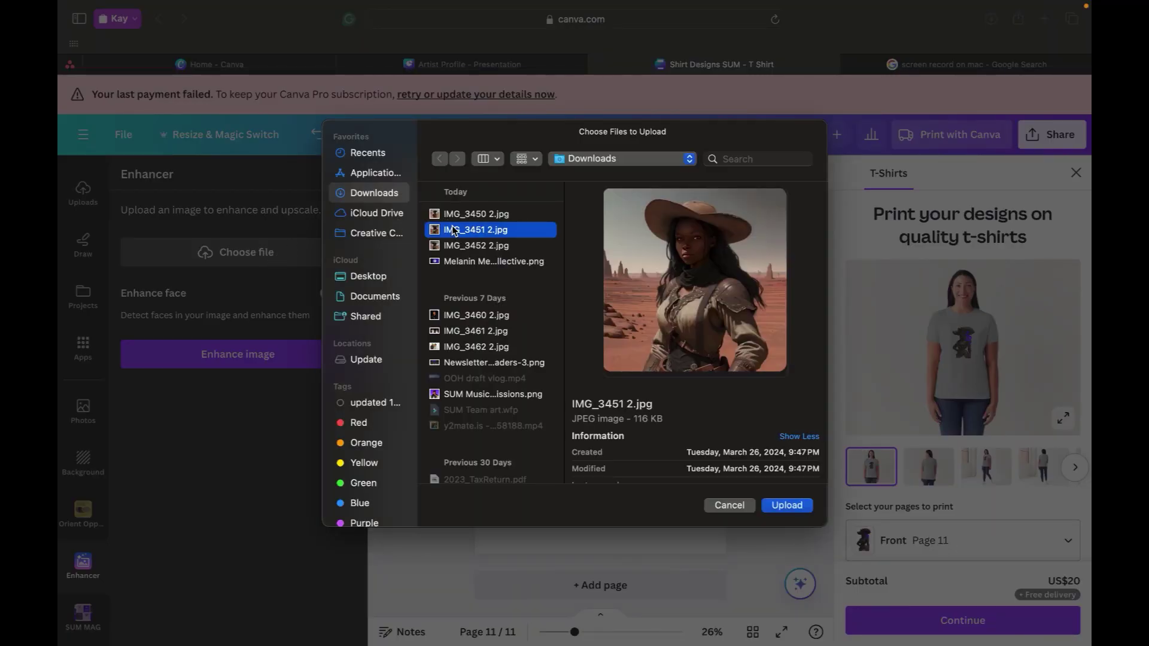
left_click(783, 507)
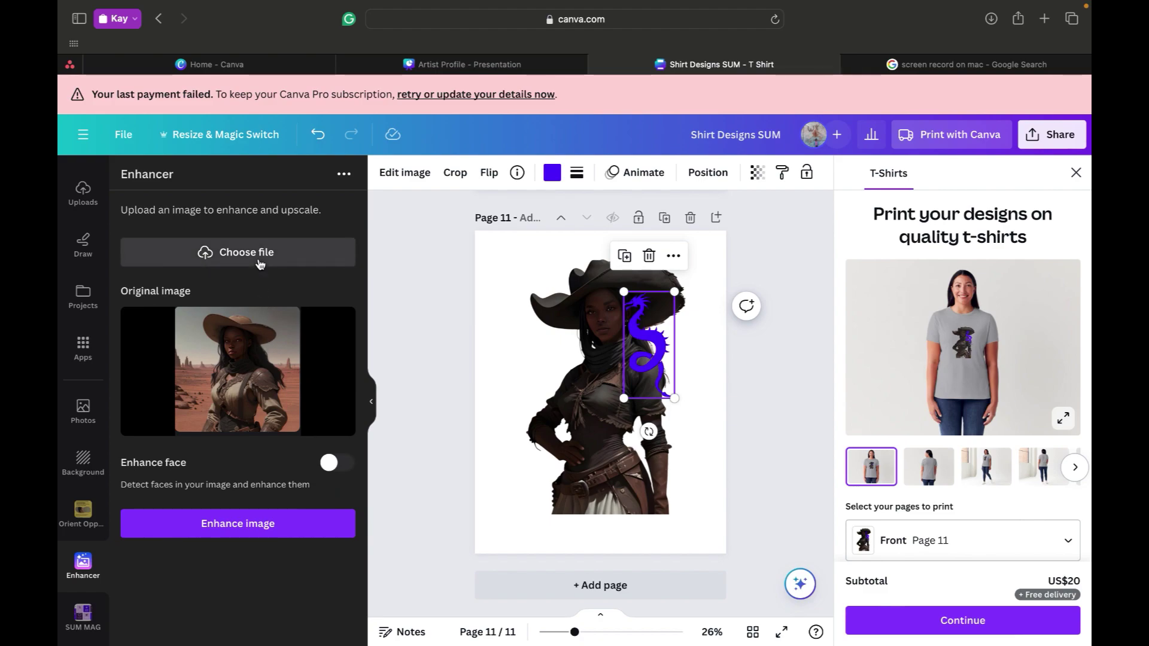
Step: Enhance the loaded cowgirl image with Enhance face on and add the upscaled result to page 11
left_click(335, 462)
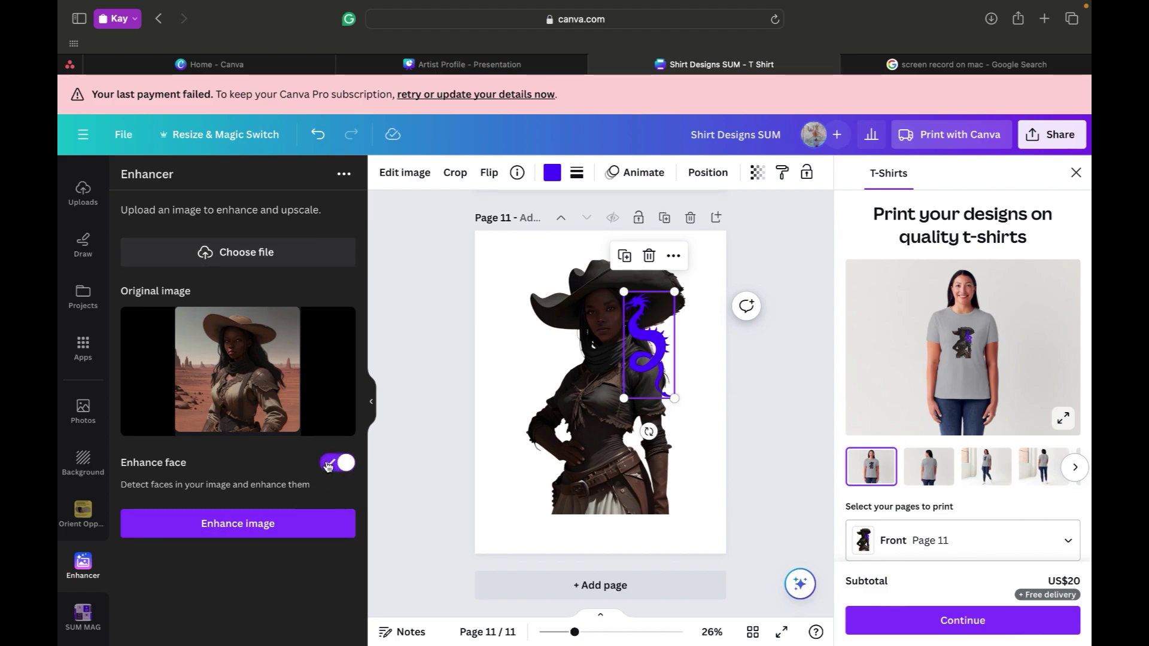
left_click(311, 526)
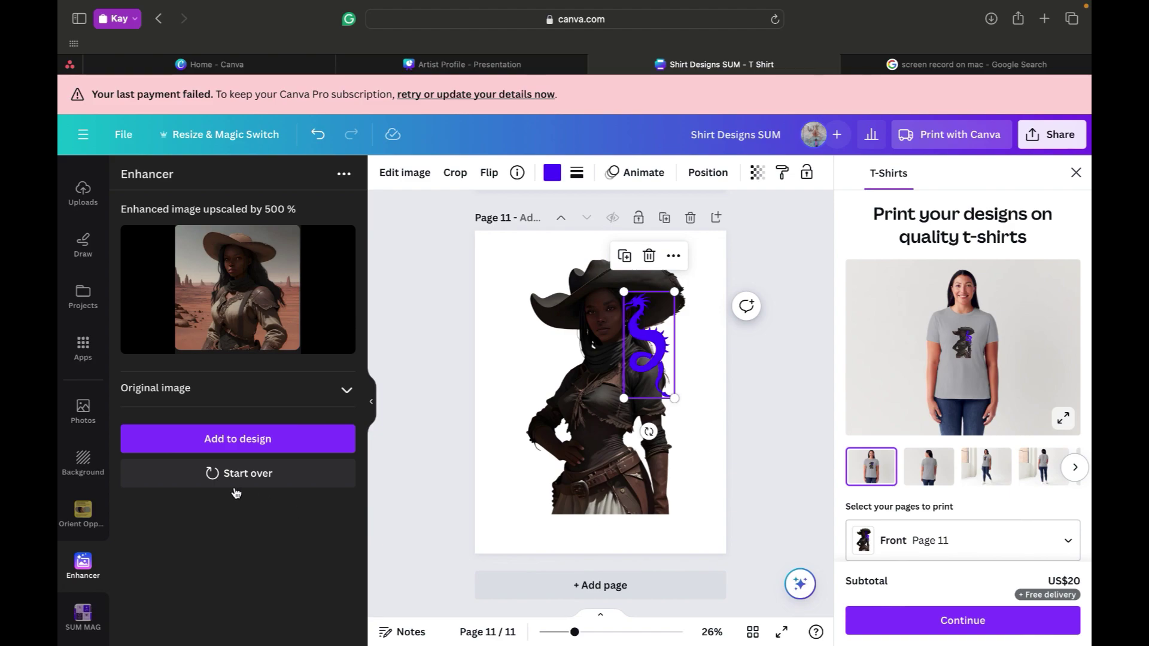
left_click(230, 439)
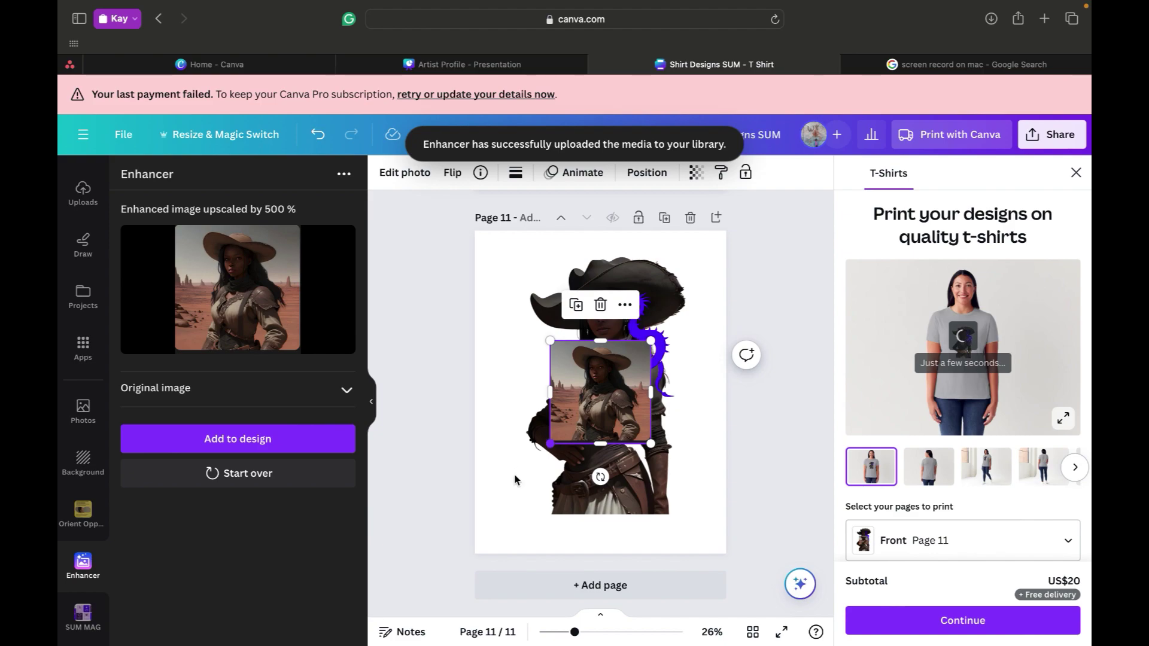
Step: Enlarge the newly added cowgirl photo slightly and remove its background
left_click_drag(550, 443, 515, 479)
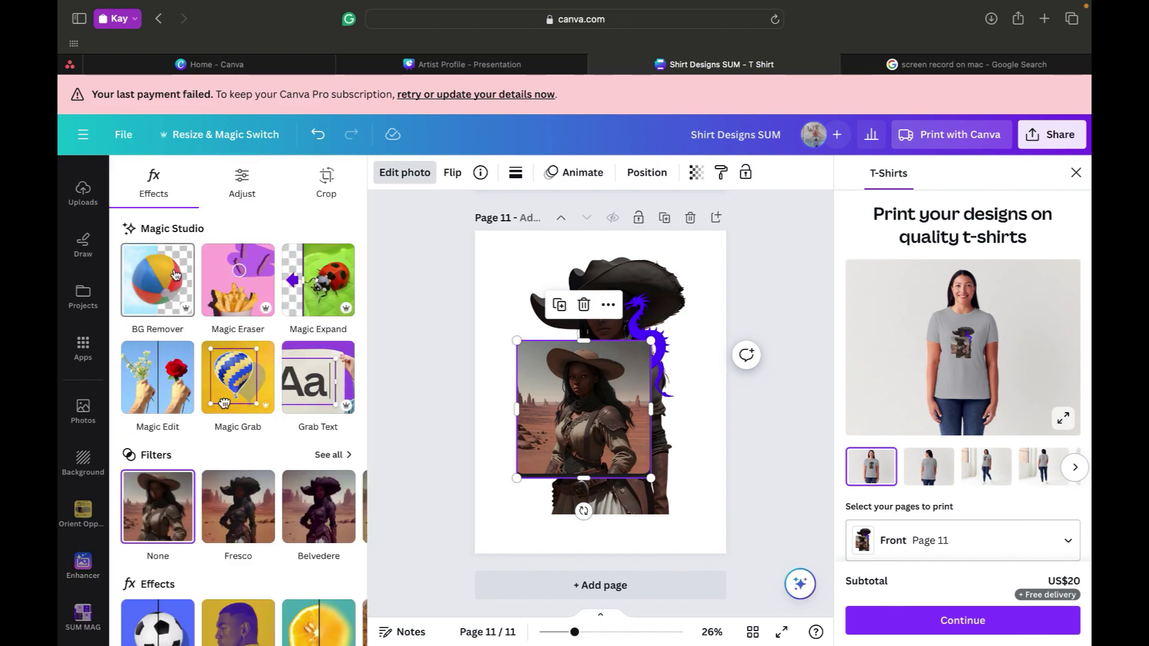
left_click(175, 275)
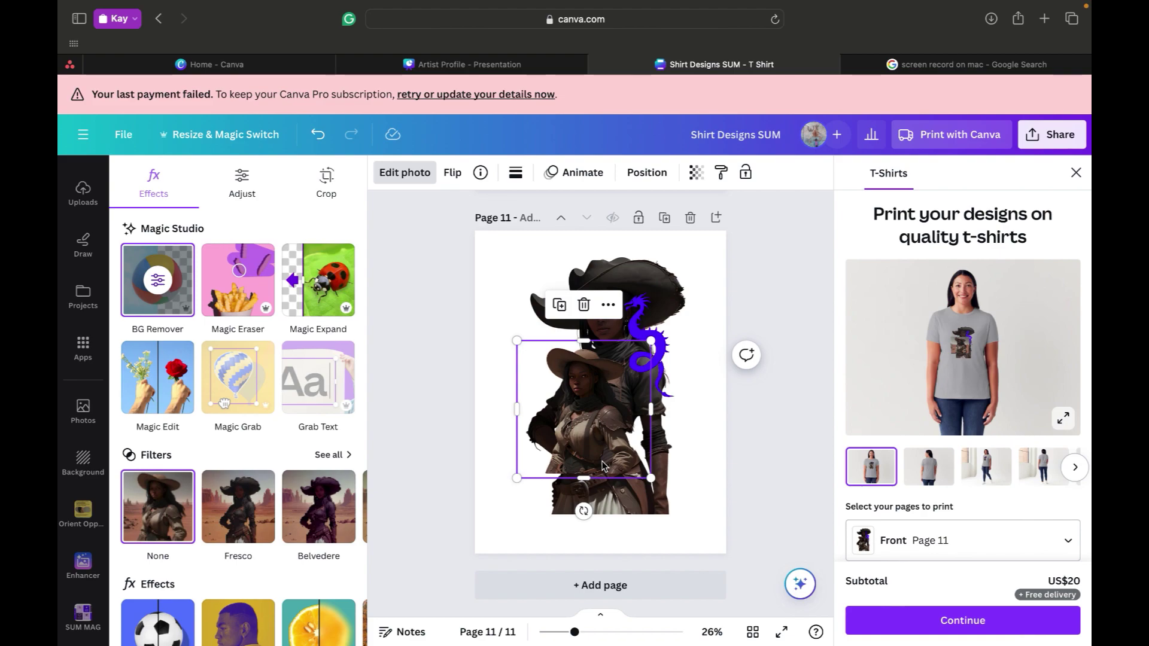
Step: Enlarge the new cowgirl cutout to about 8.9 wide by 9.1 high and move it up beside the first cowgirl, opposite the dragon
left_click_drag(516, 514, 513, 525)
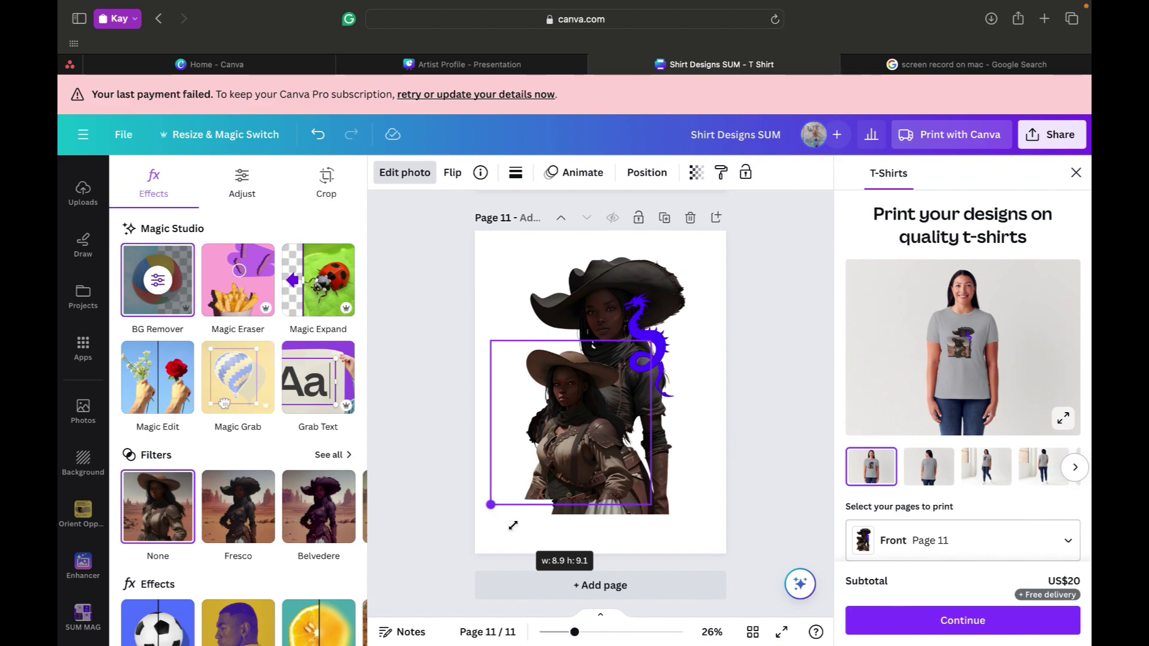
left_click_drag(513, 531, 513, 530)
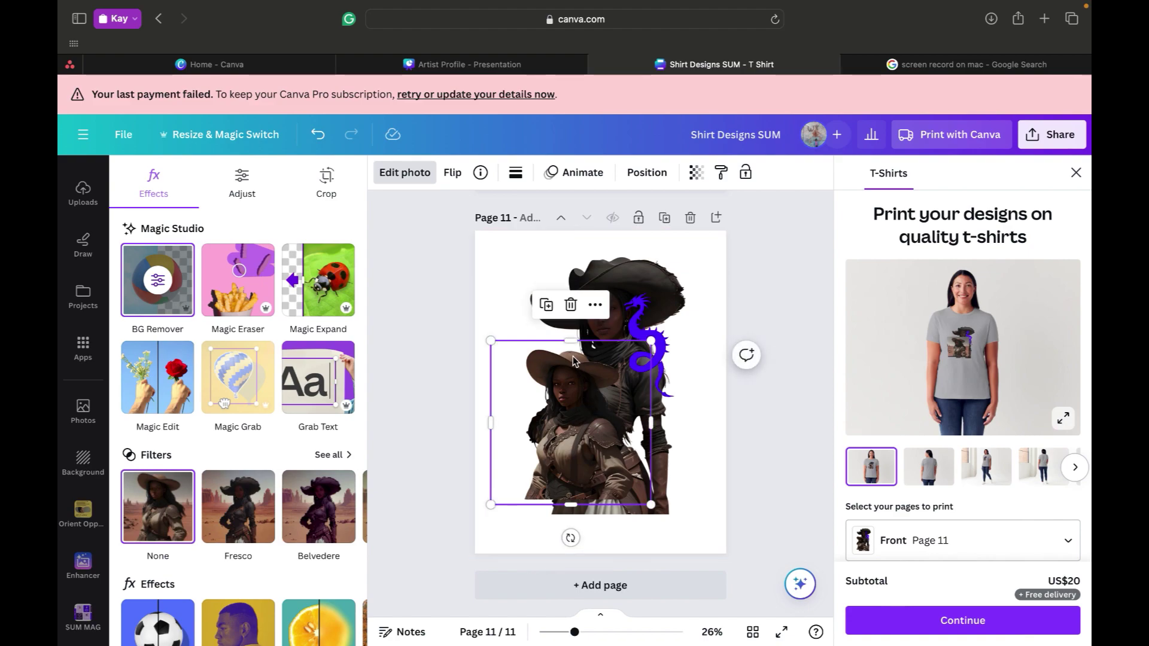
left_click_drag(574, 360, 548, 283)
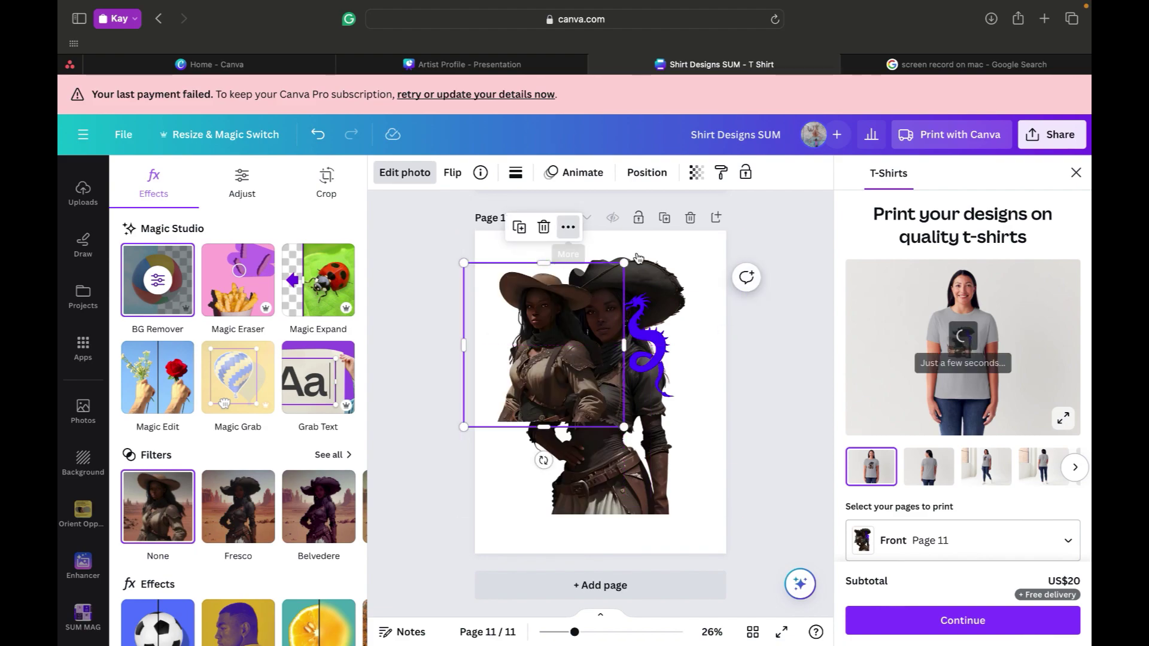
Step: Send the smaller cowgirl cutout backward behind the larger cowgirl and move it slightly down the page
left_click(568, 228)
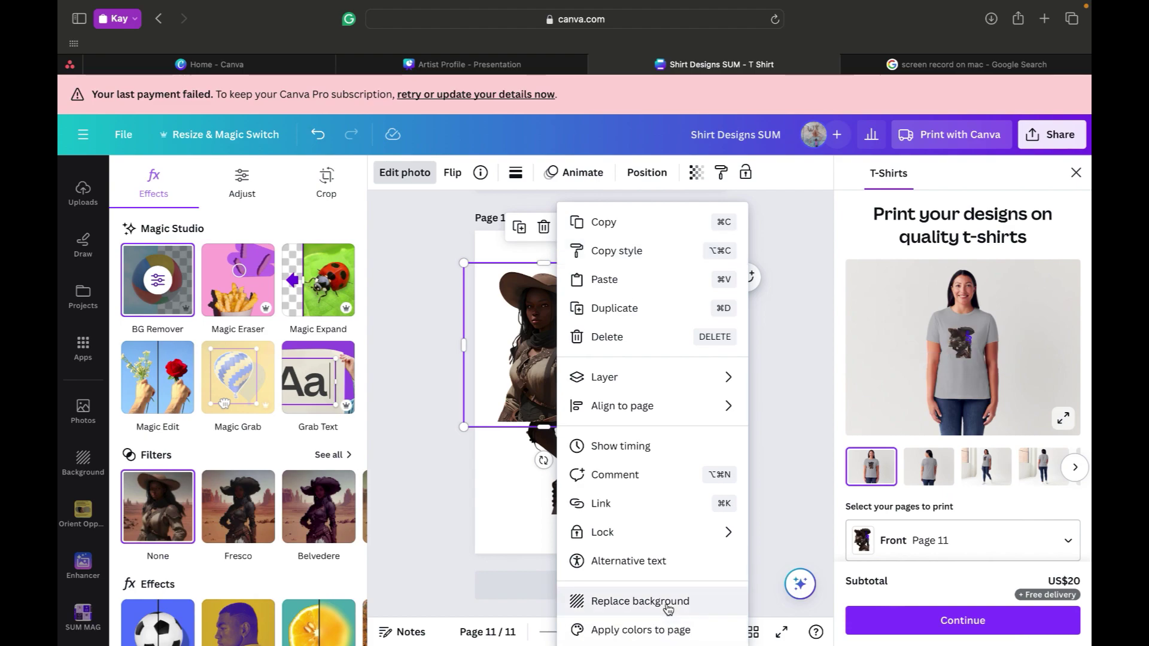
left_click(660, 374)
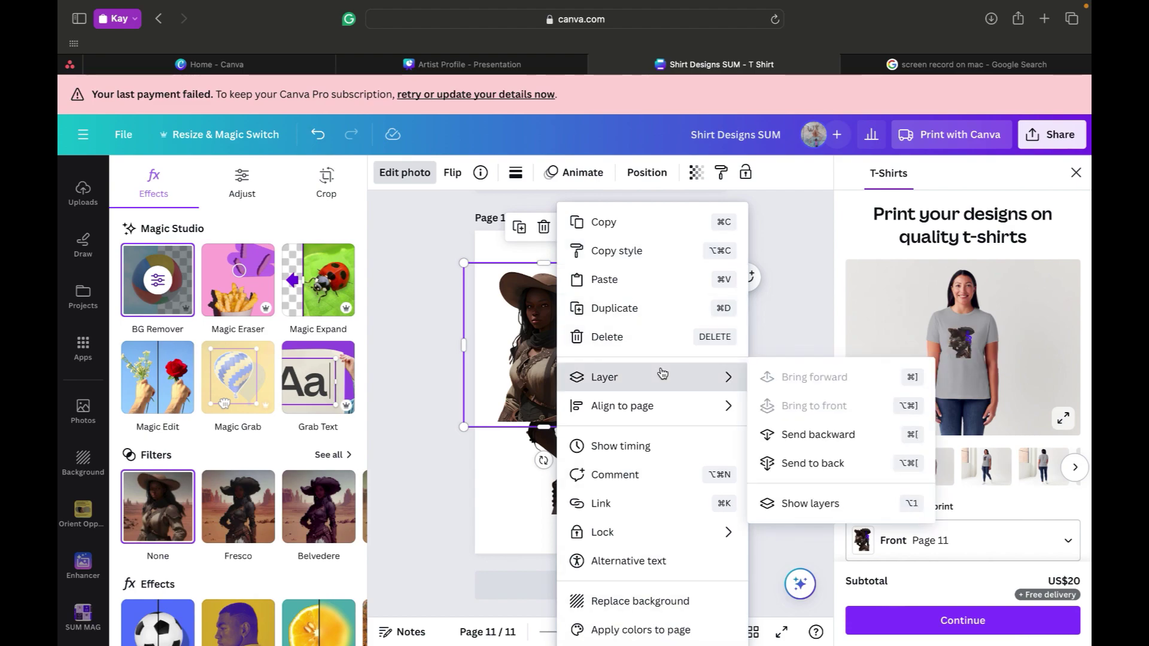
left_click(795, 433)
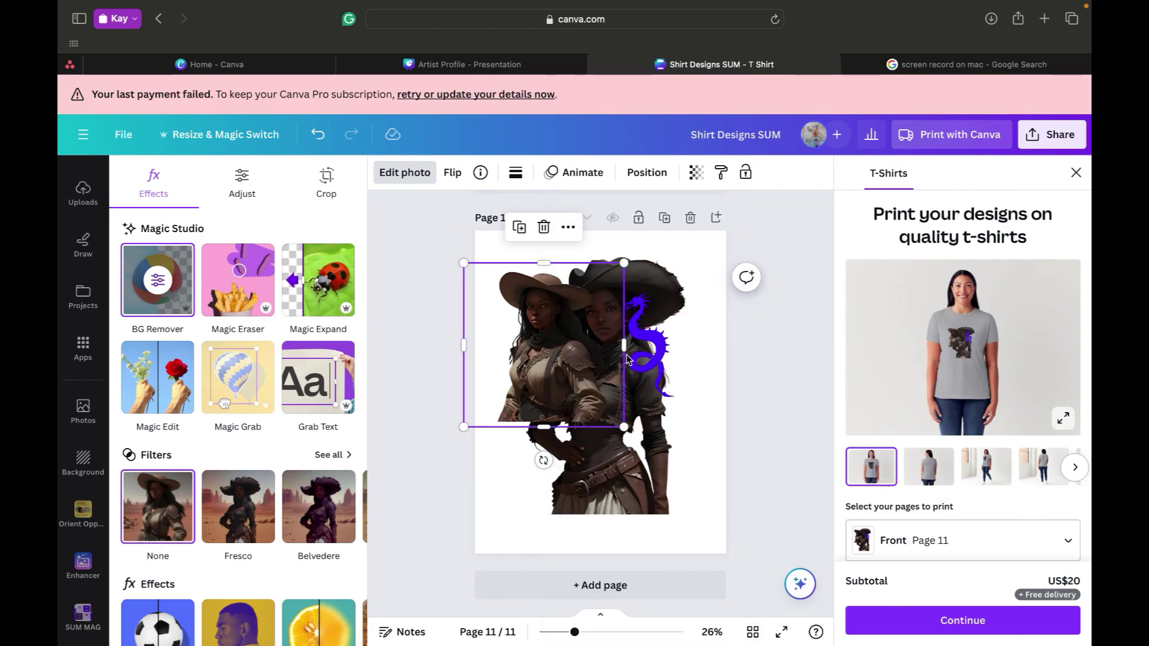
left_click(568, 227)
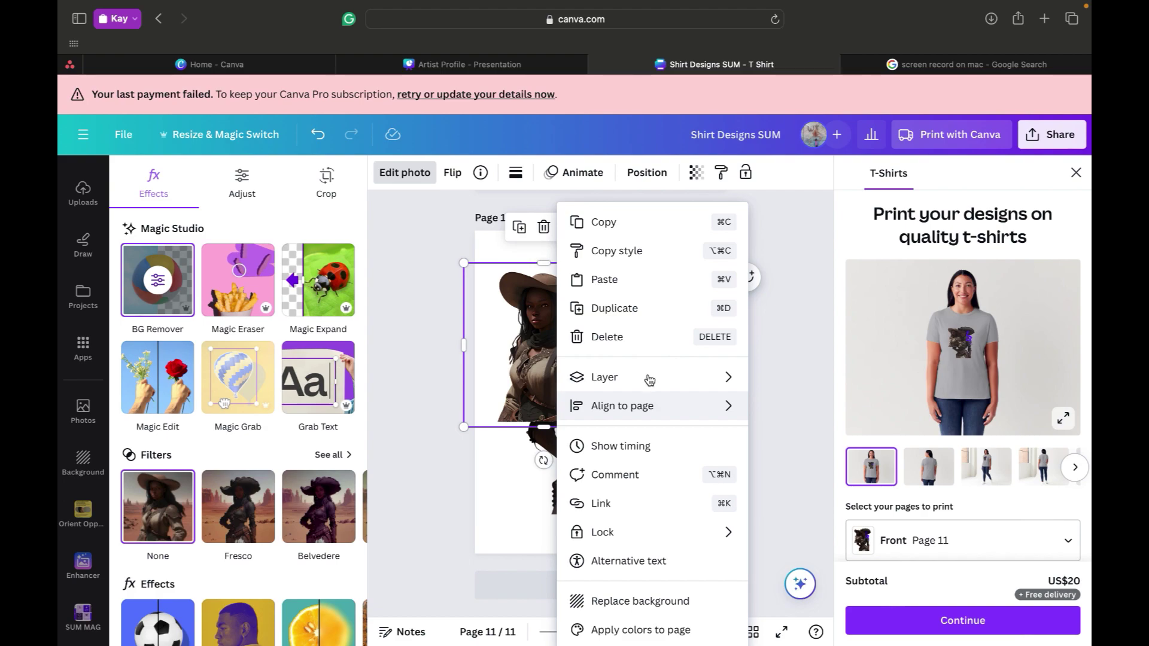
mouse_move(651, 378)
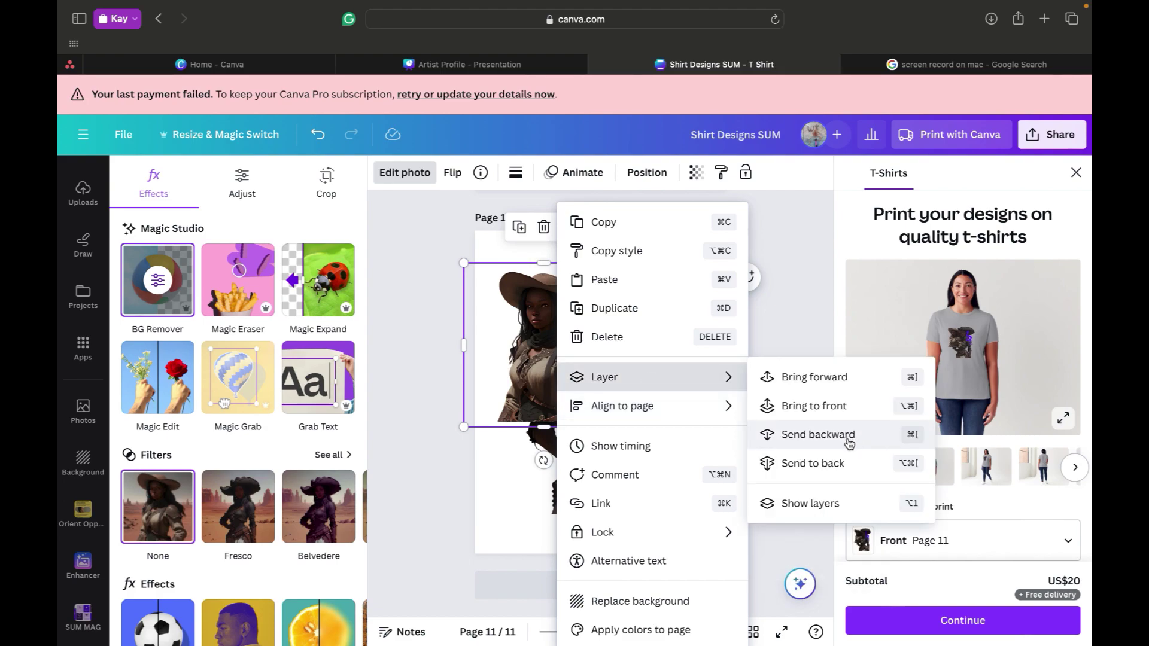
left_click(847, 440)
left_click_drag(525, 364, 507, 387)
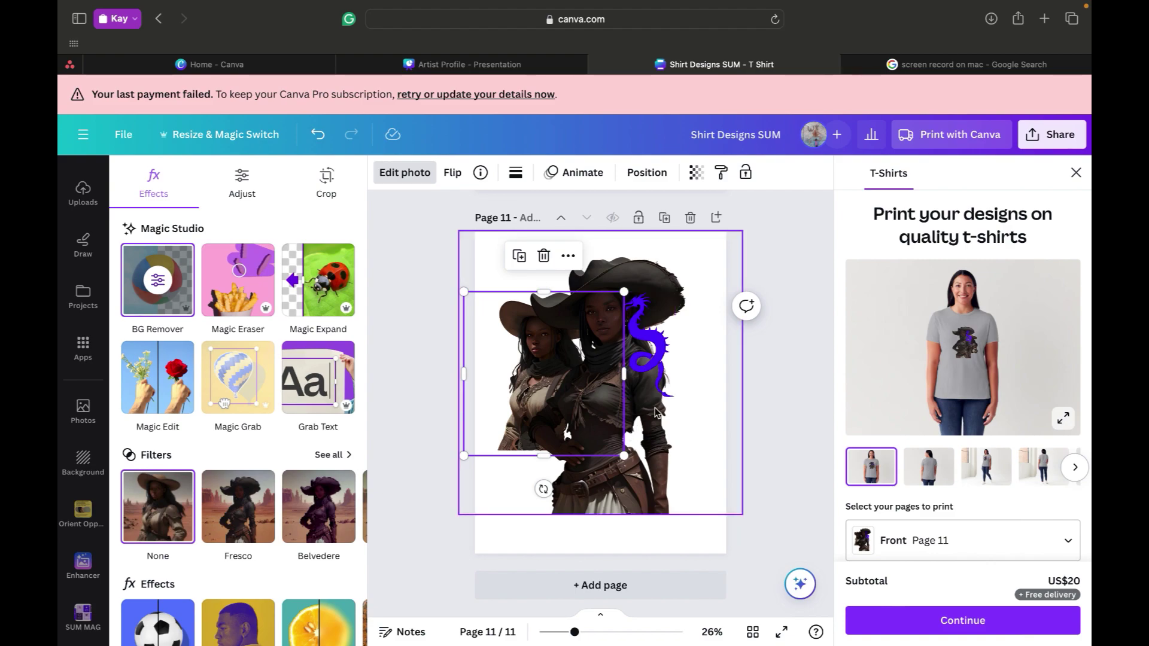
Step: Move the dragon outward and slightly up, and shift the larger cowgirl sideways so the dragon sits over her outer shoulder
left_click(648, 336)
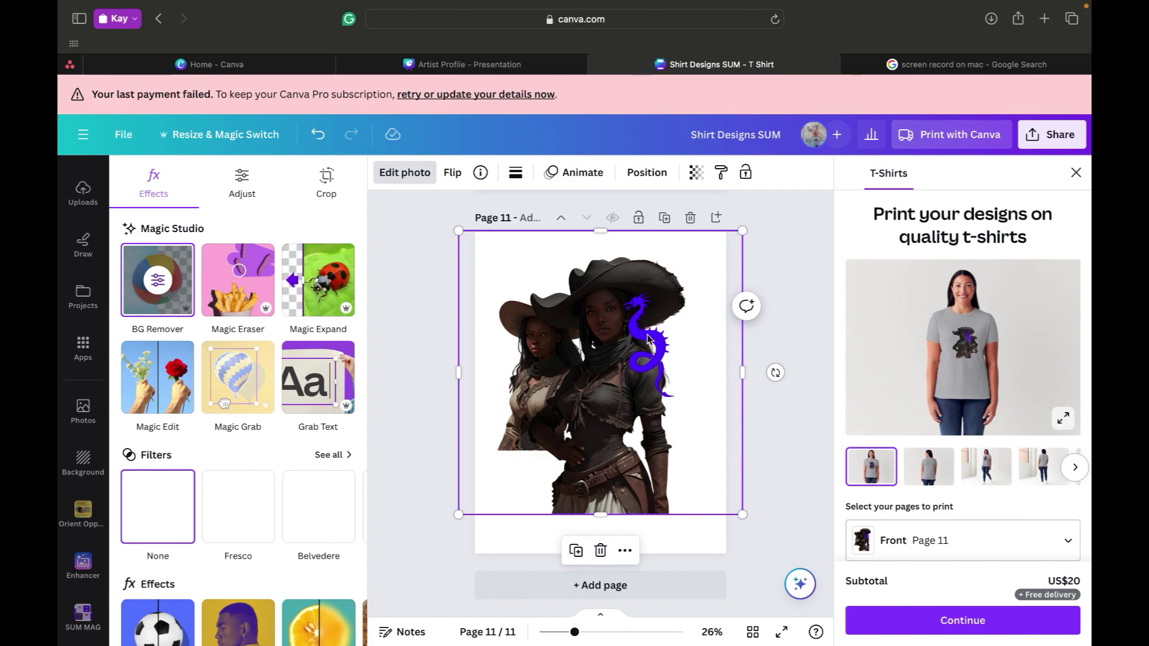
left_click(646, 336)
left_click_drag(645, 330, 670, 321)
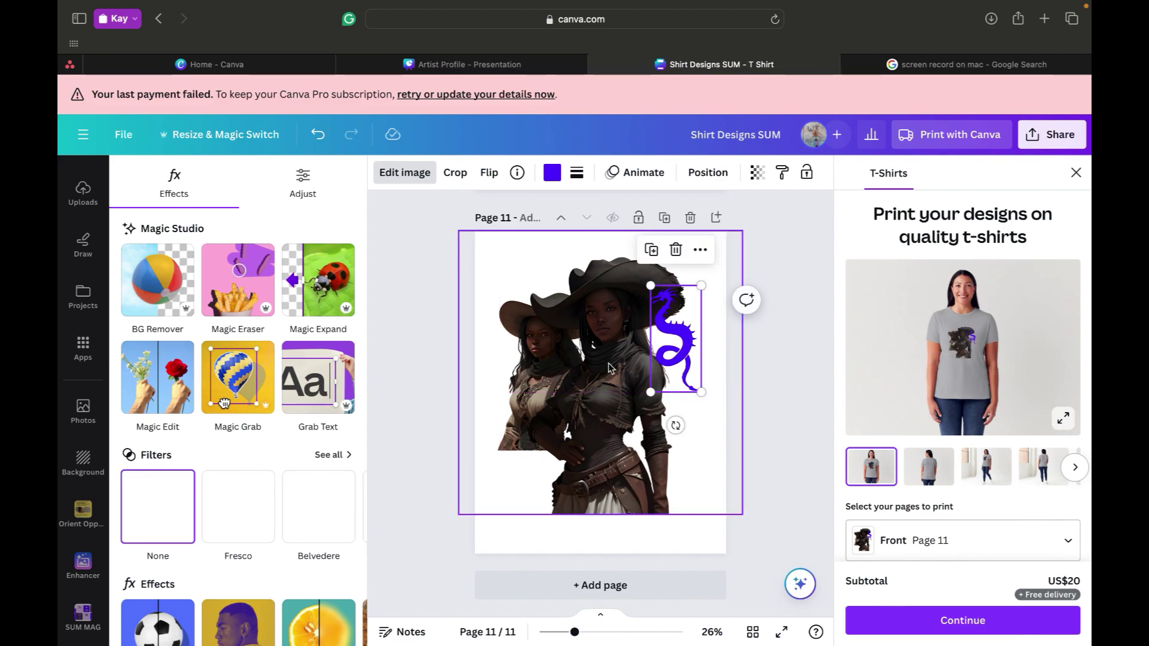
mouse_move(637, 374)
left_mouse_down()
mouse_move(650, 370)
mouse_move(636, 373)
left_mouse_up()
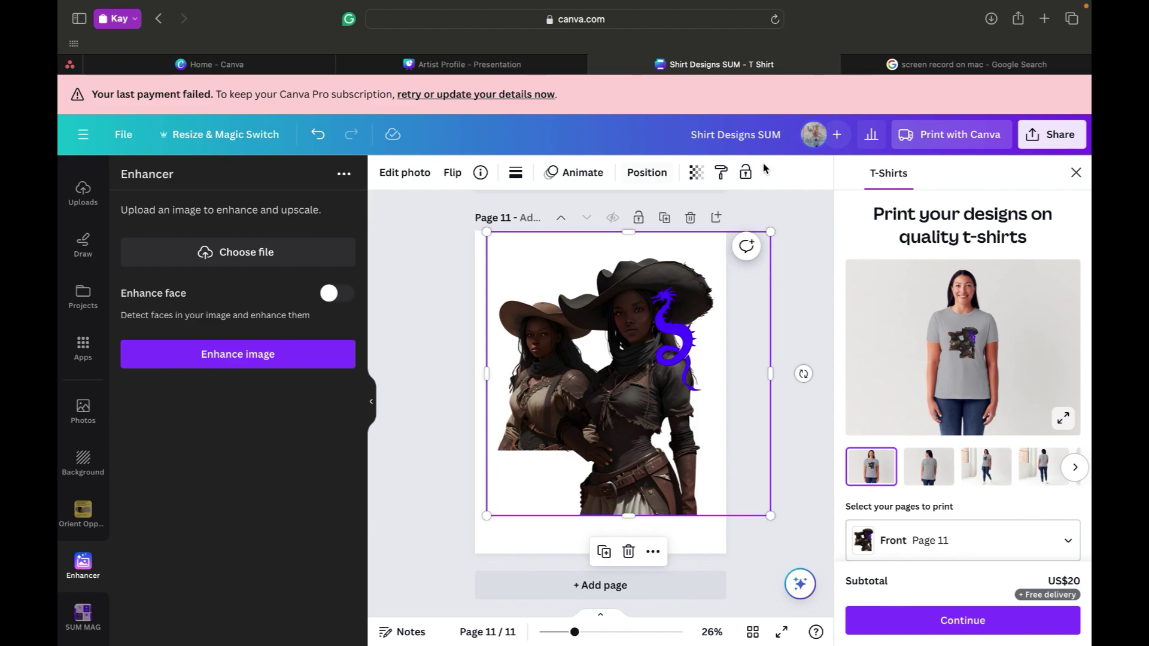
left_click(759, 213)
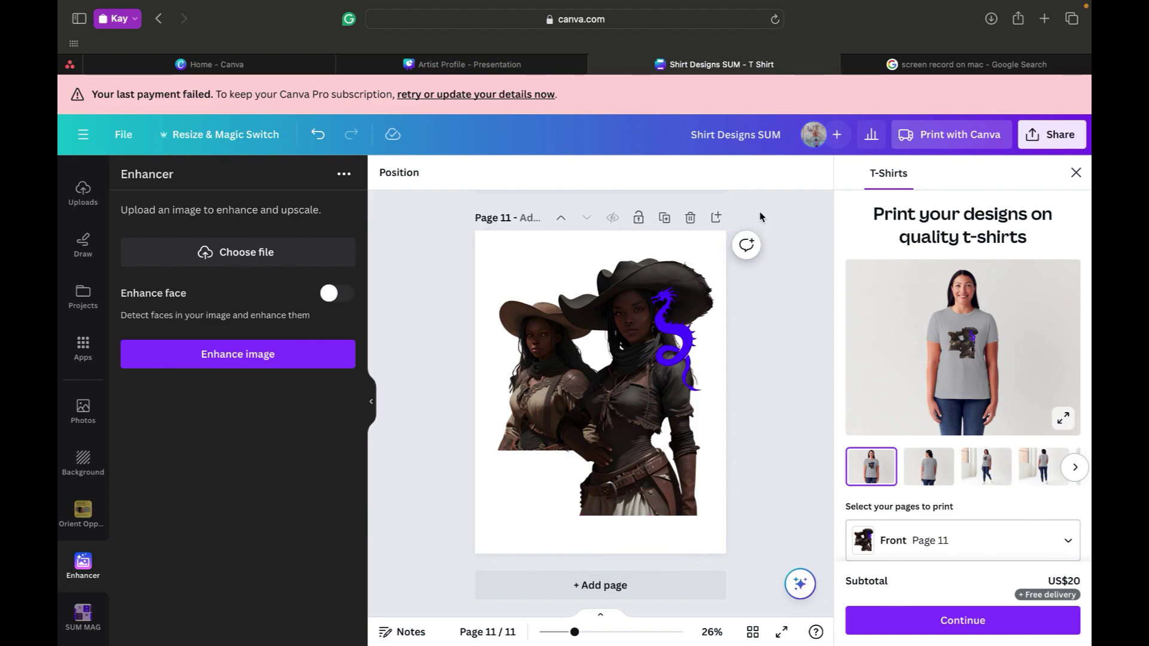
Step: Flip the smaller cowgirl cutout horizontally
left_click(480, 380)
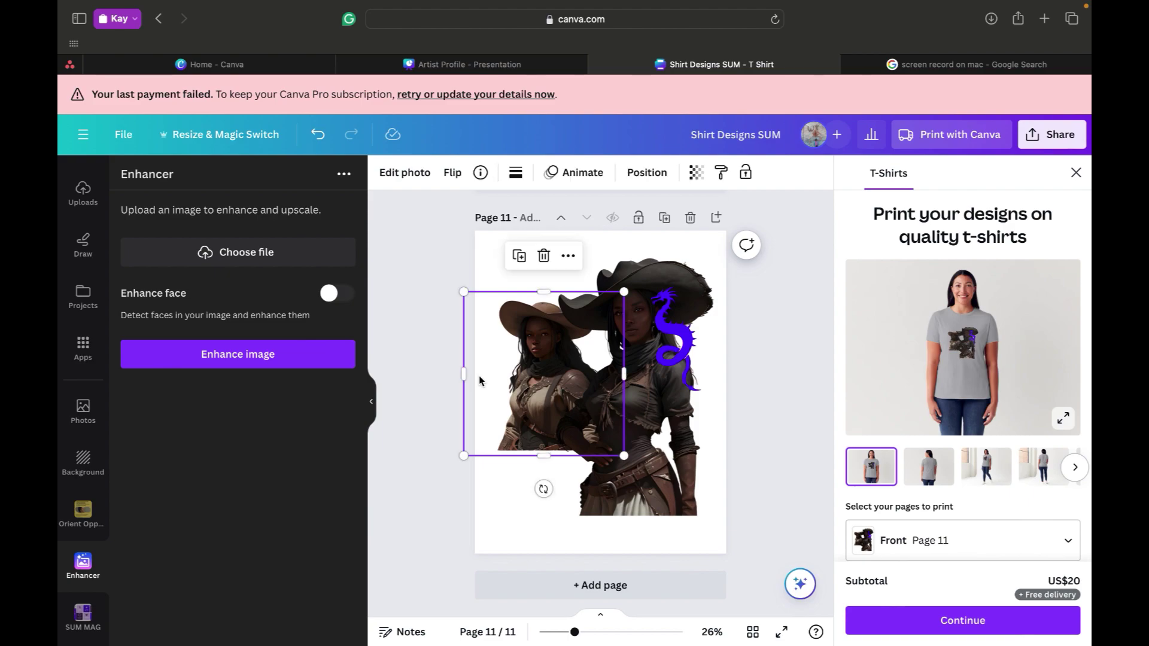
left_click(450, 175)
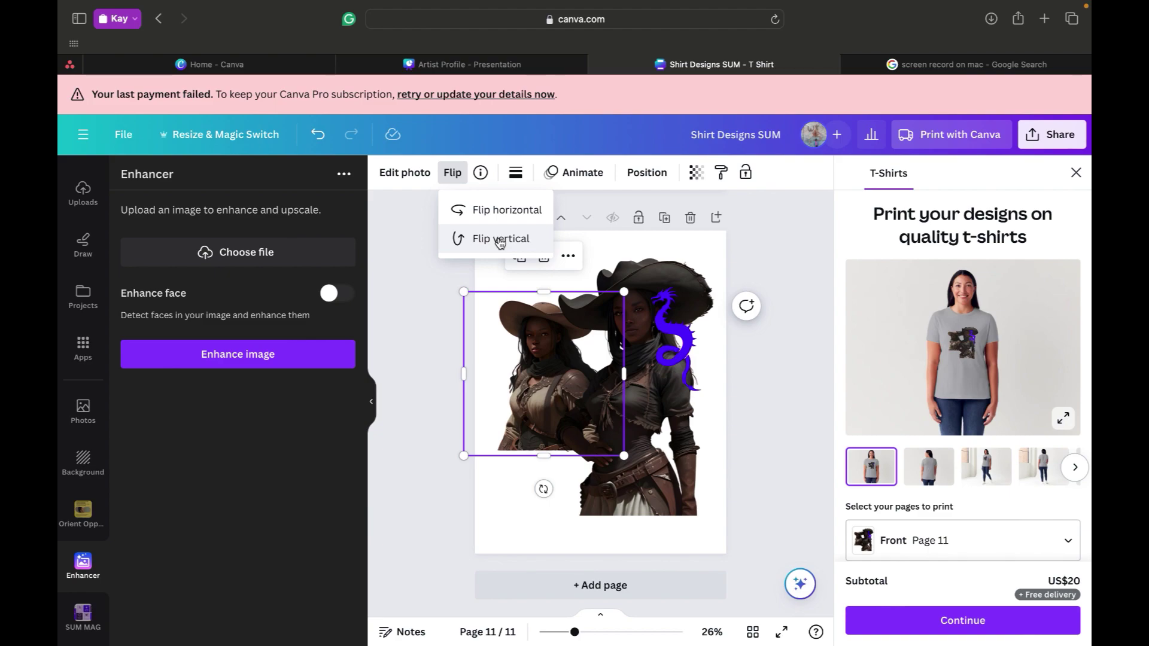
left_click(495, 211)
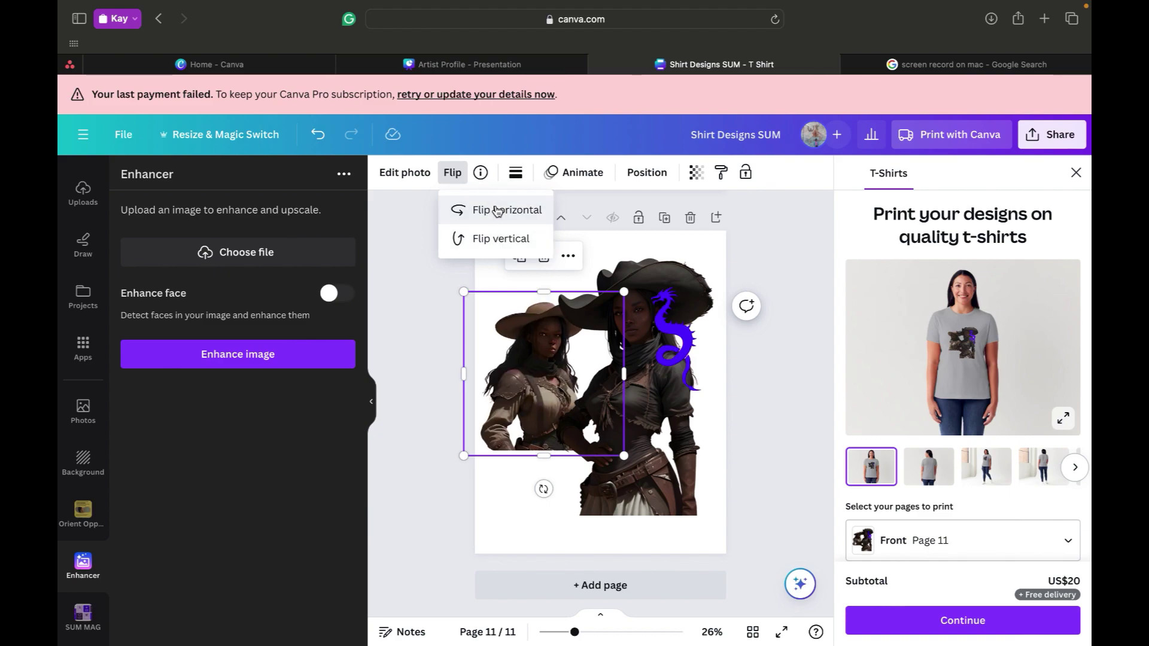
left_click(507, 423)
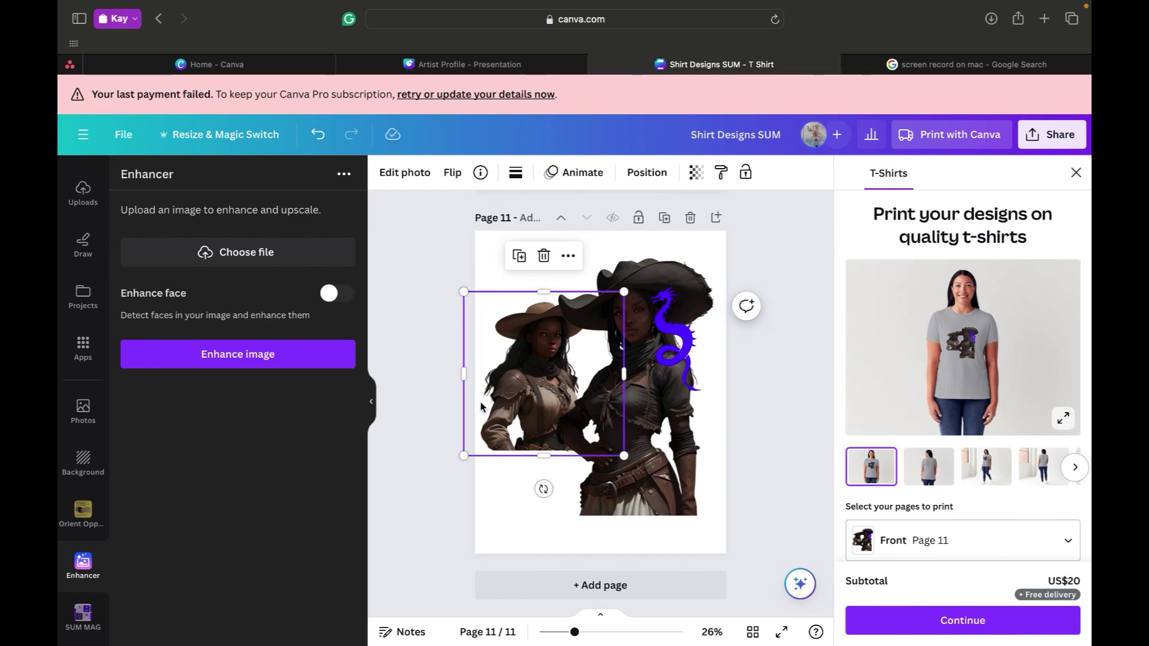
Step: Move the smaller cowgirl down and enlarge her slightly so her lower edge lines up with the larger cowgirl's
left_click_drag(489, 435, 473, 464)
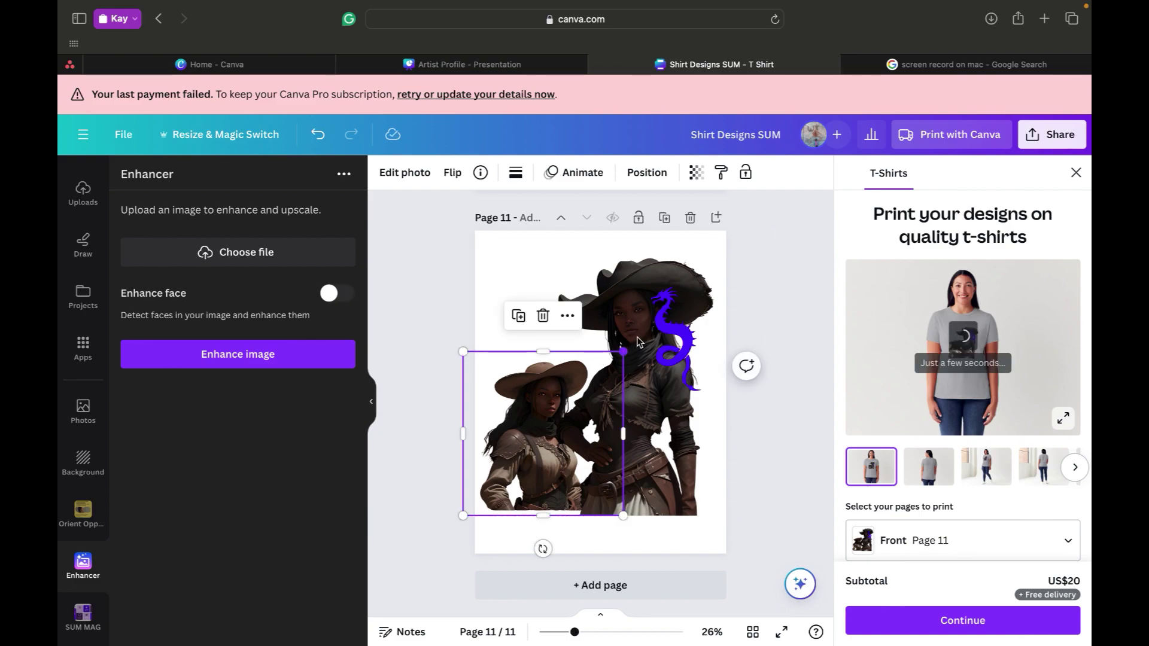
left_click_drag(640, 335, 640, 333)
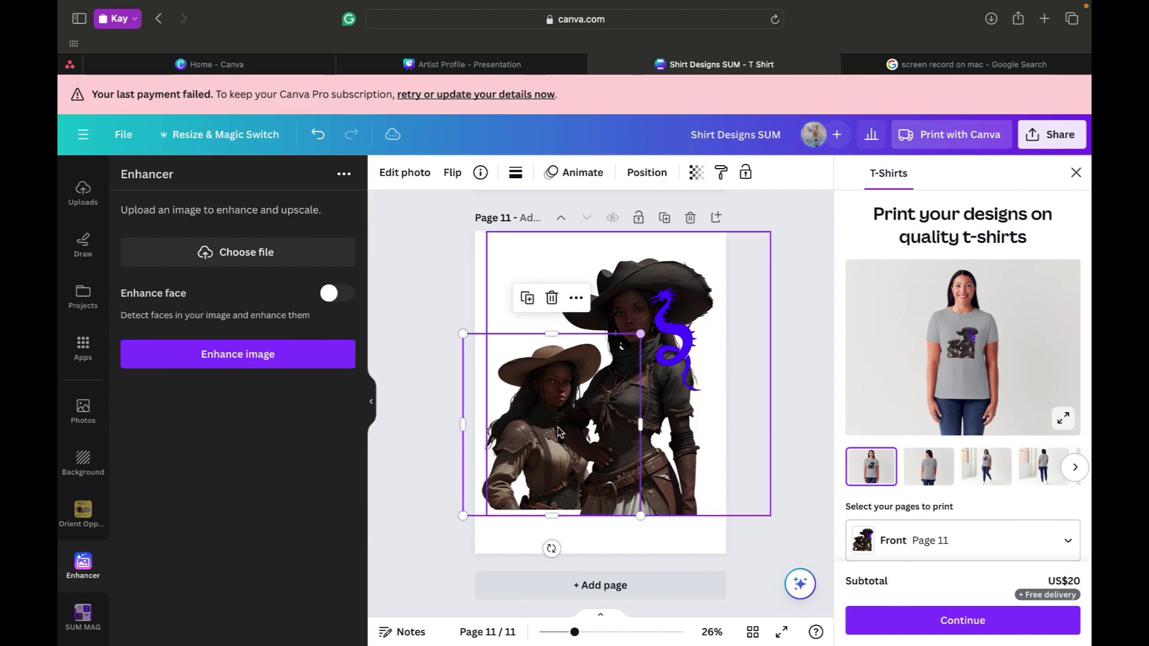
key("Escape")
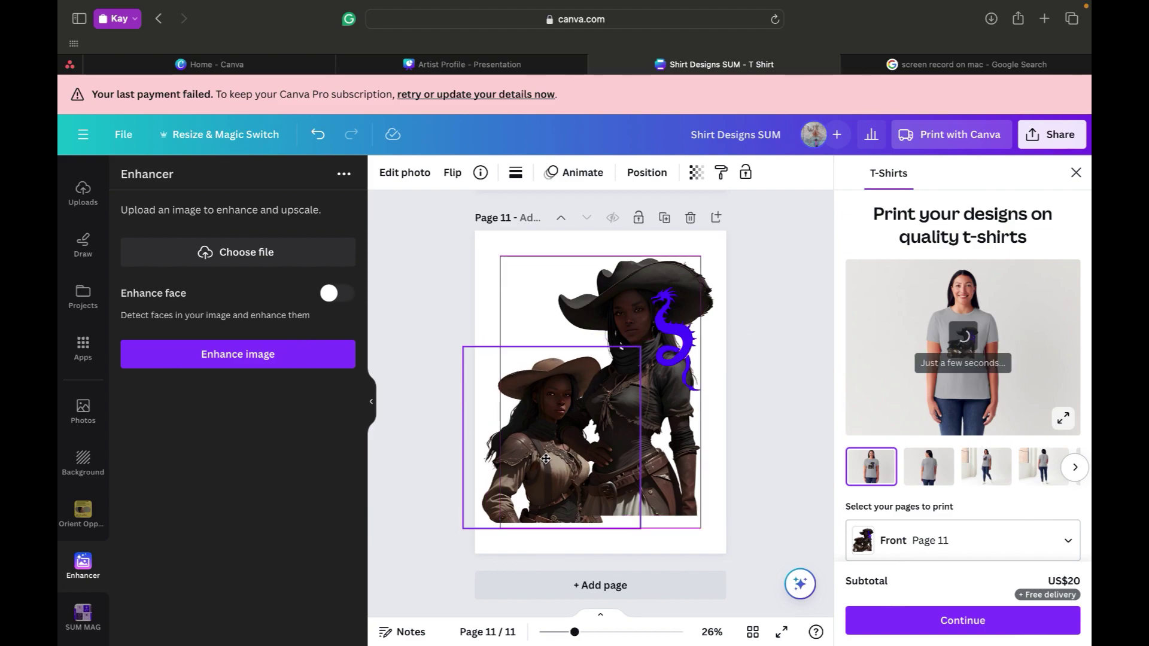
left_click(545, 451)
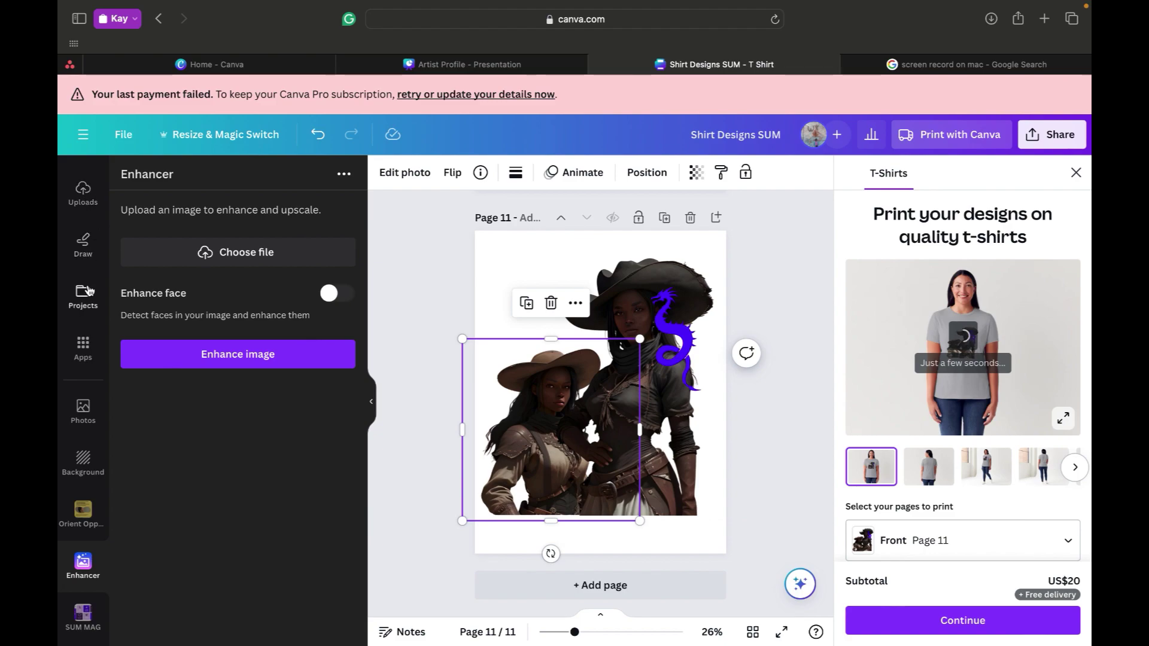
Step: Leave the recently used elements, search the elements library for "owl" and show all matching graphics
scroll(82, 233, "up", 3)
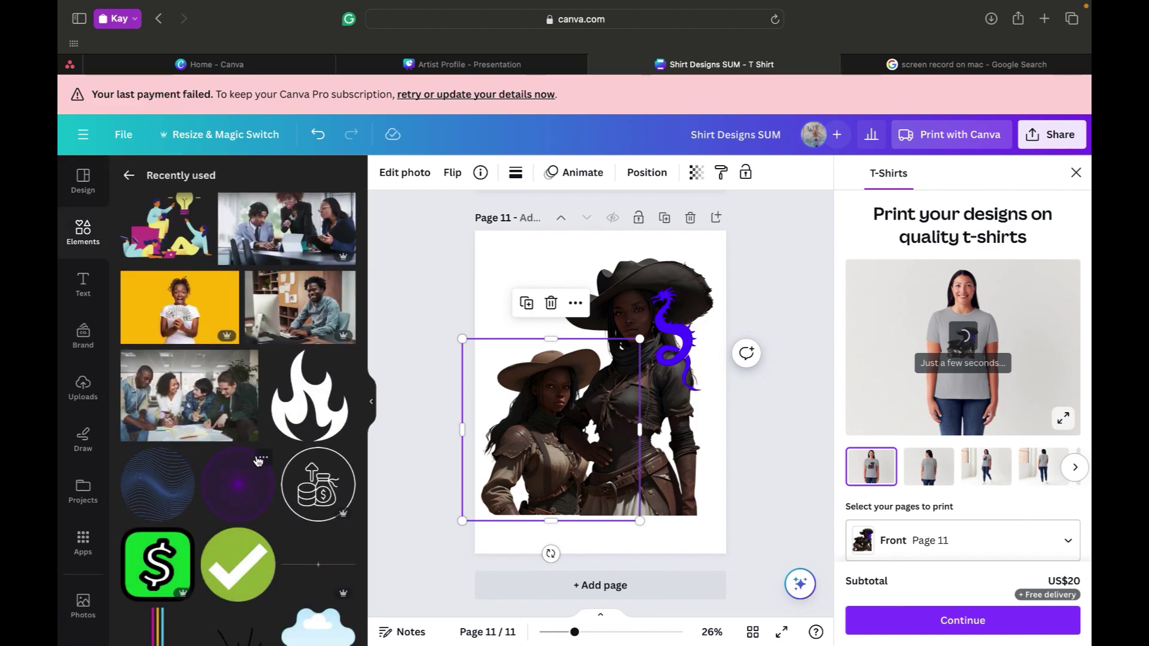
scroll(257, 461, "down", 10)
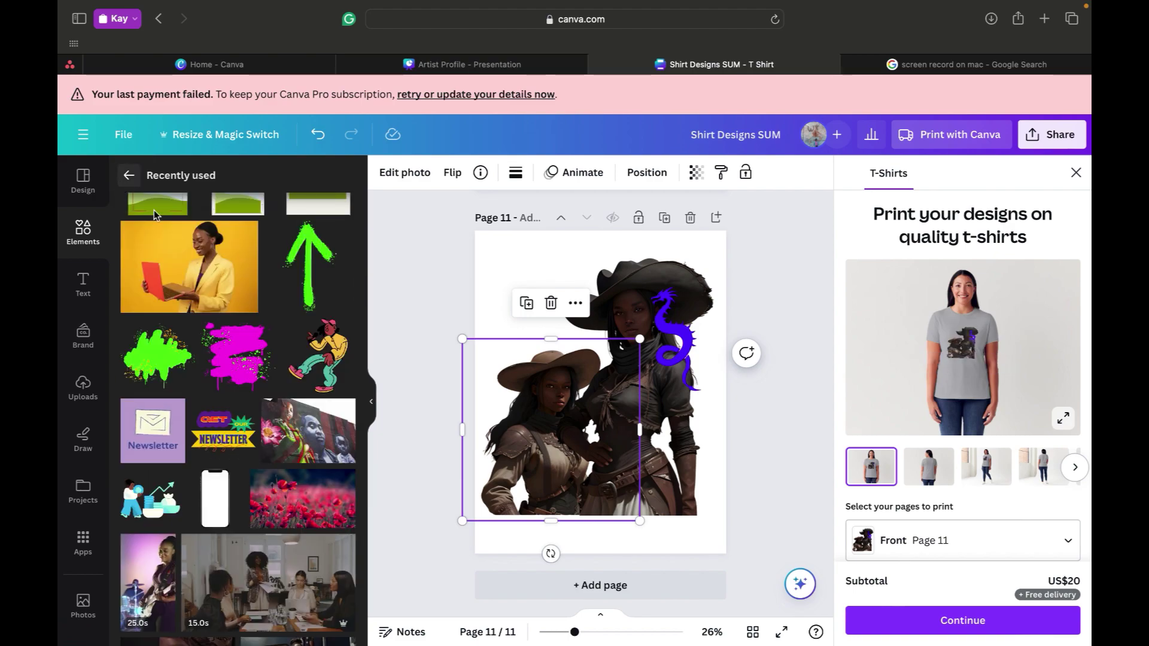
scroll(128, 193, "up", 3)
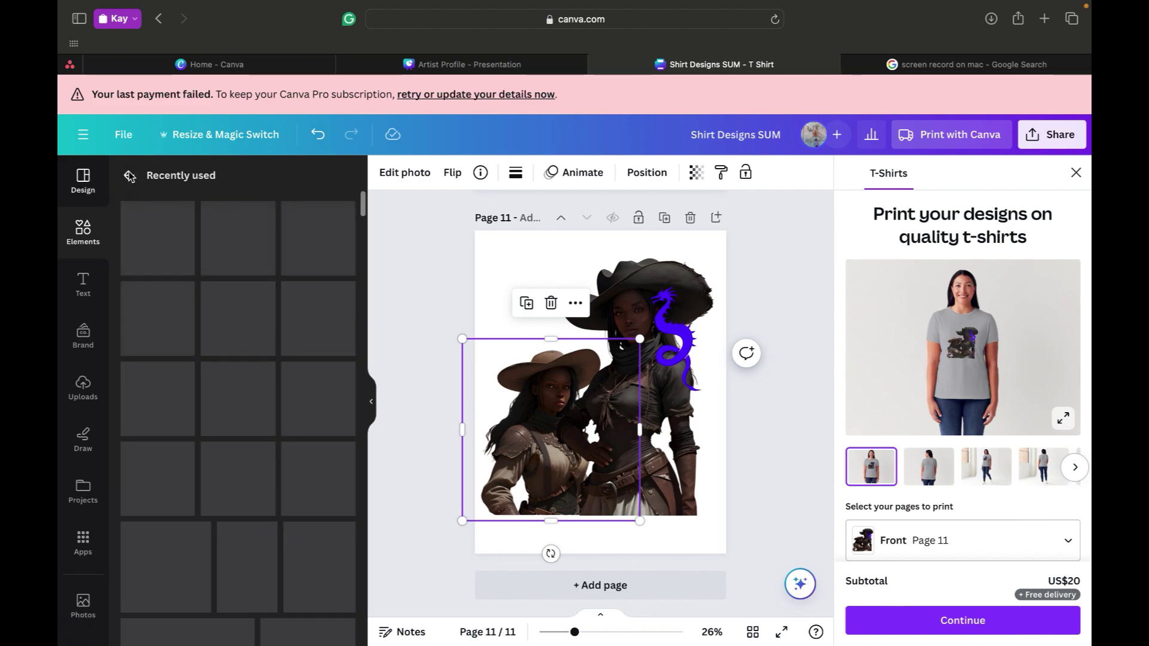
left_click(129, 176)
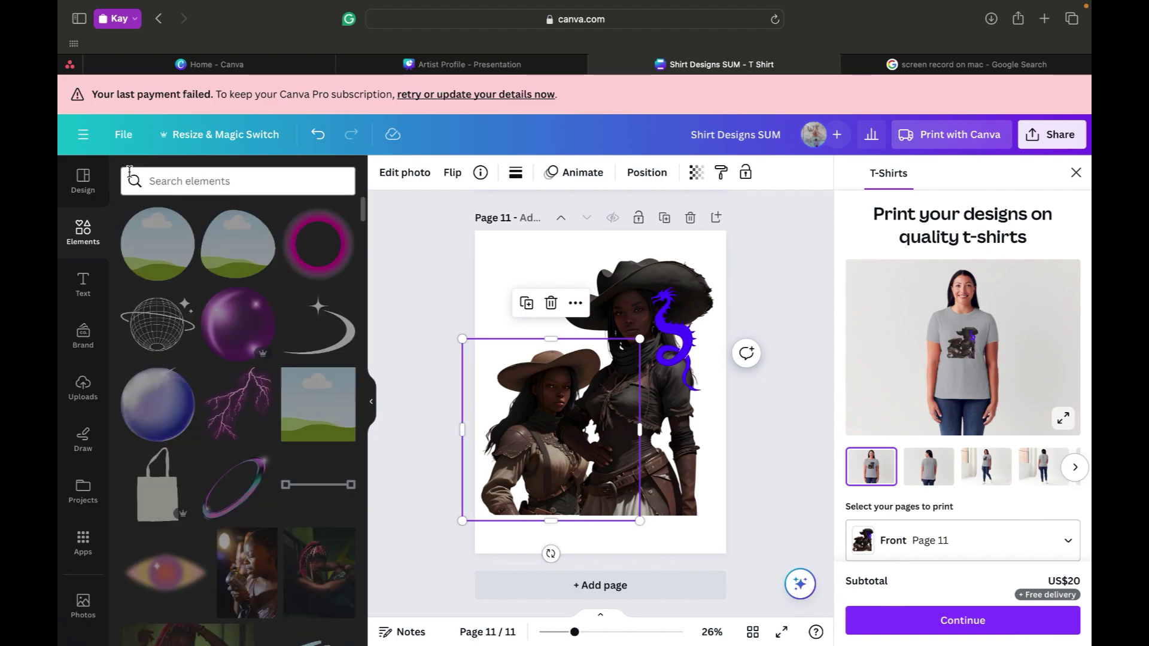
left_click(164, 183)
type("owl")
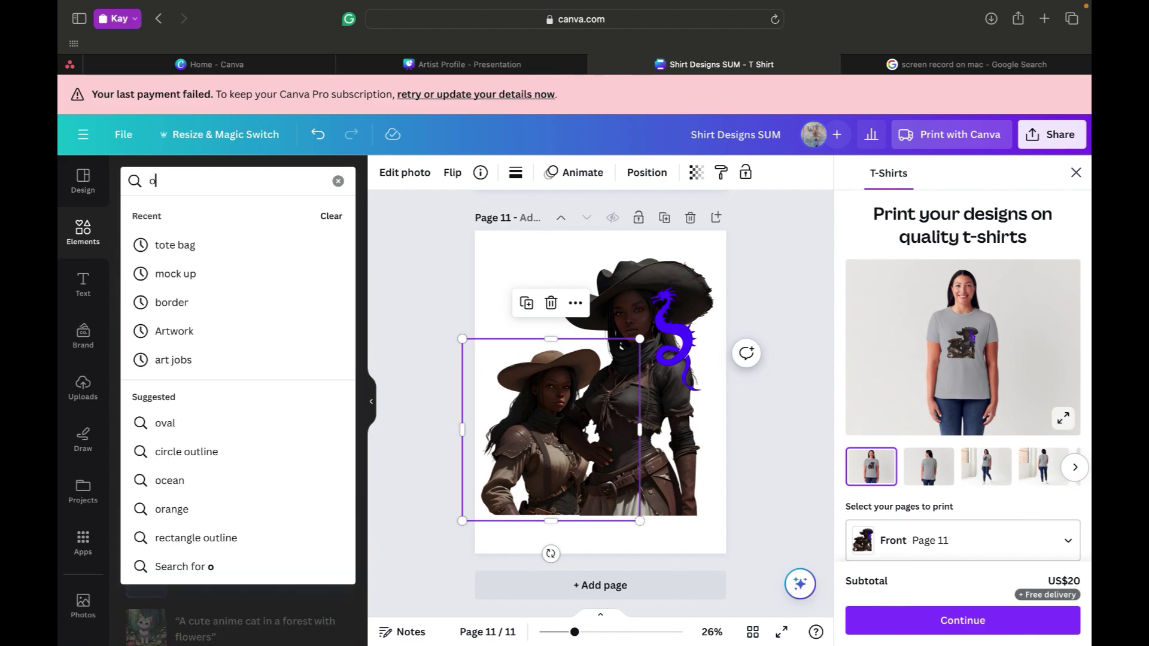
key("Return")
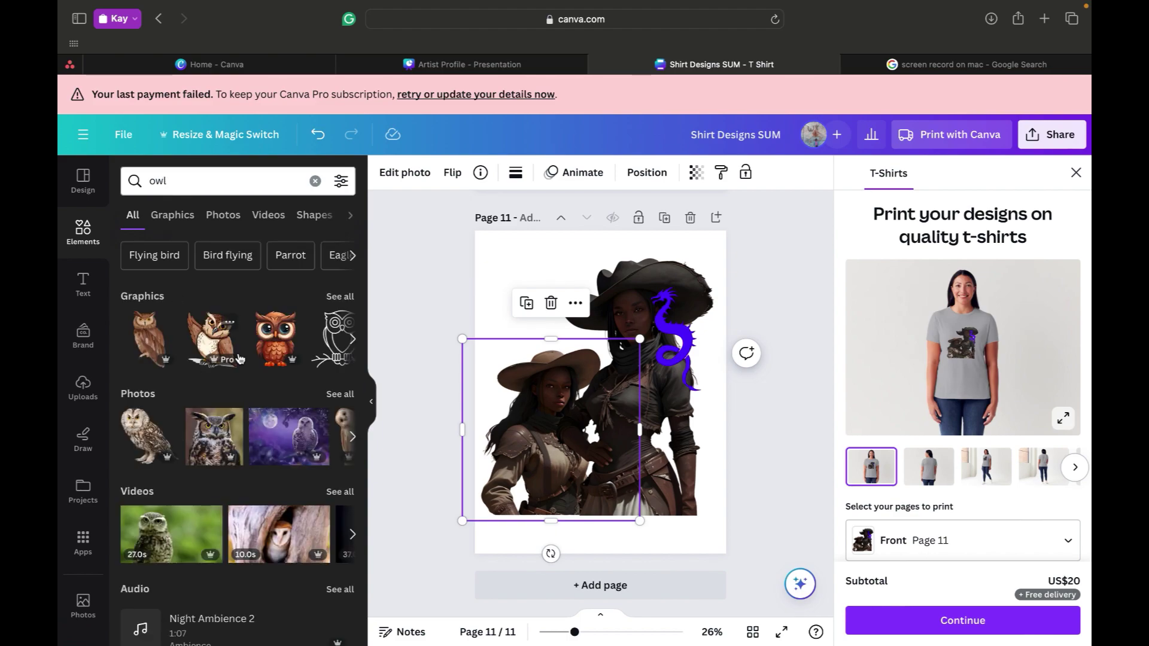
left_click(340, 297)
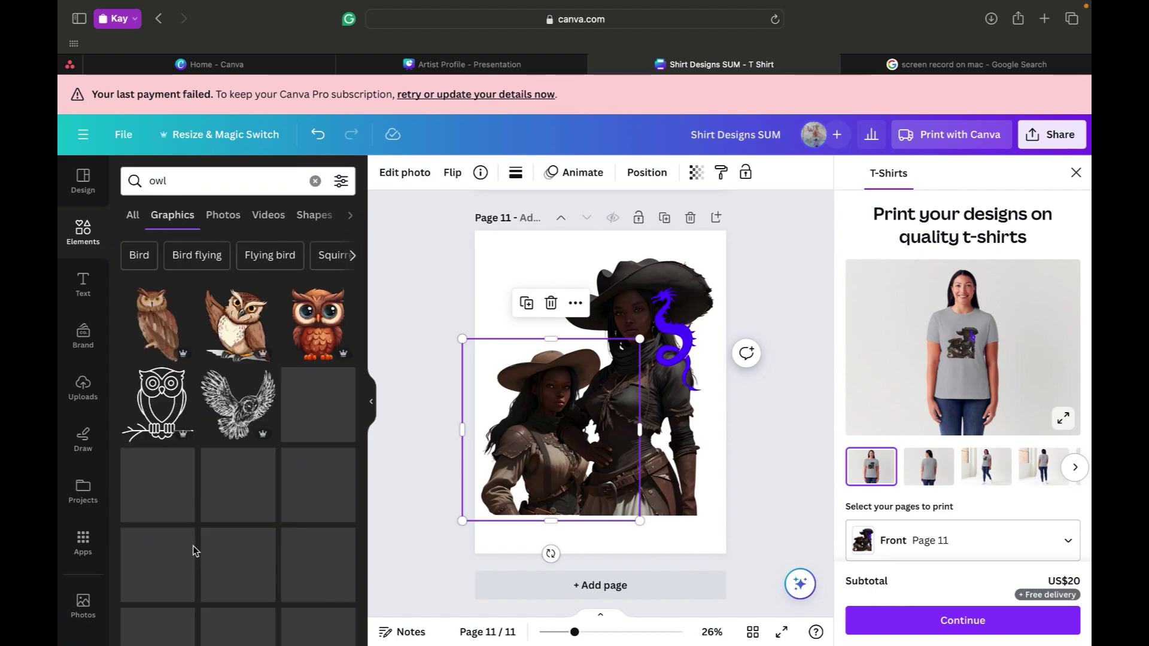
Step: Add the white owl graphic to page 11, shrink it and place it on top of the smaller cowgirl's hat
scroll(200, 514, "down", 3)
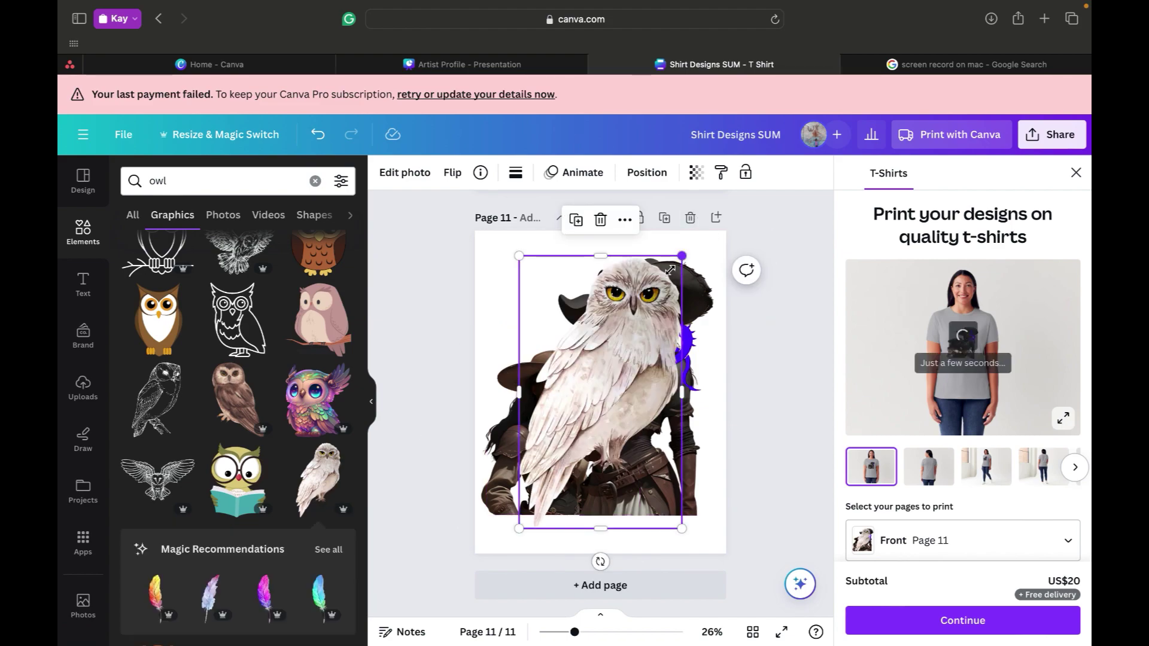
left_click_drag(680, 256, 585, 396)
left_click_drag(562, 470, 554, 326)
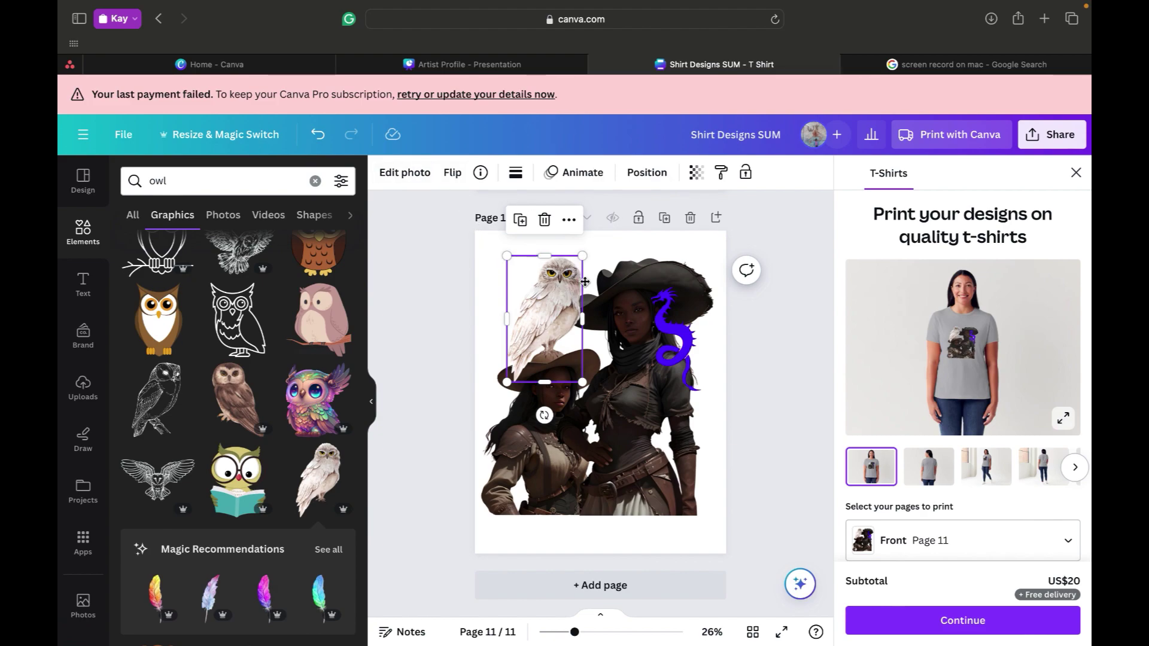
Step: Apply the Mystic duotone effect to the owl and leave the photo effects
left_click(404, 172)
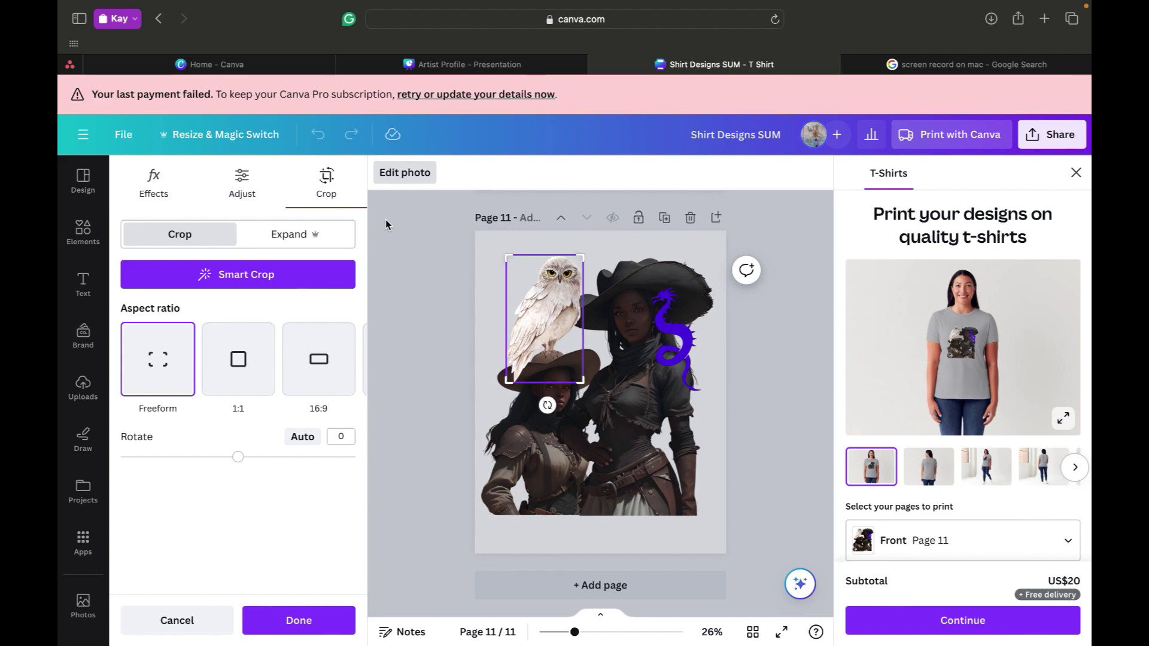
left_click(159, 194)
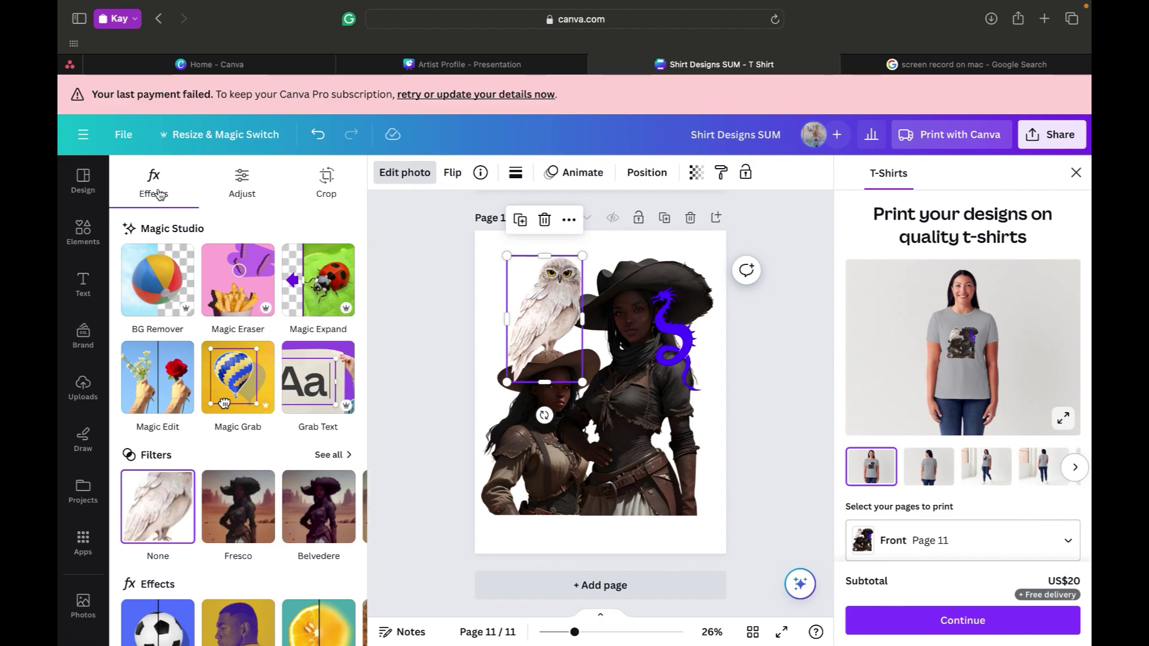
scroll(241, 610, "down", 4)
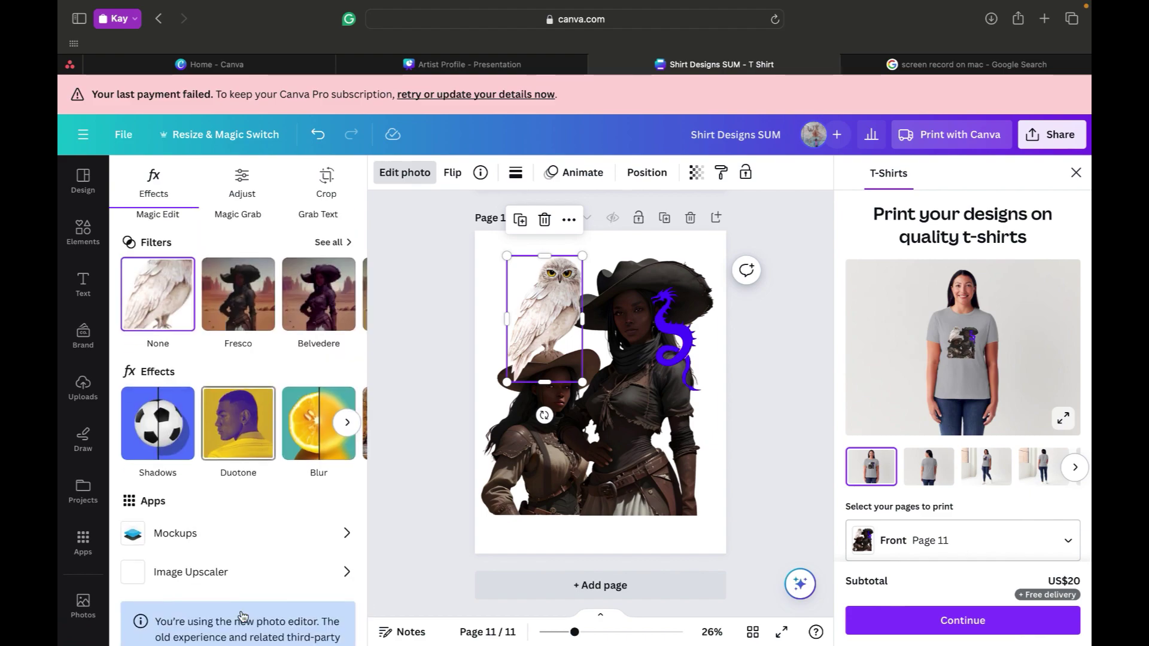
left_click(348, 423)
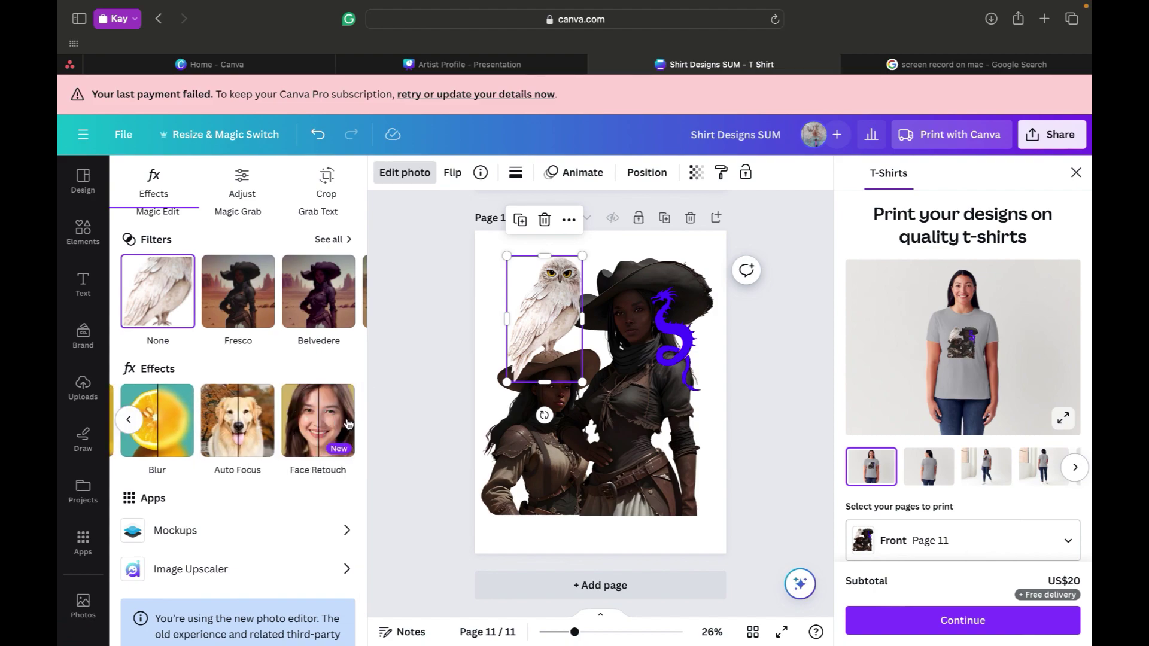
left_click(130, 420)
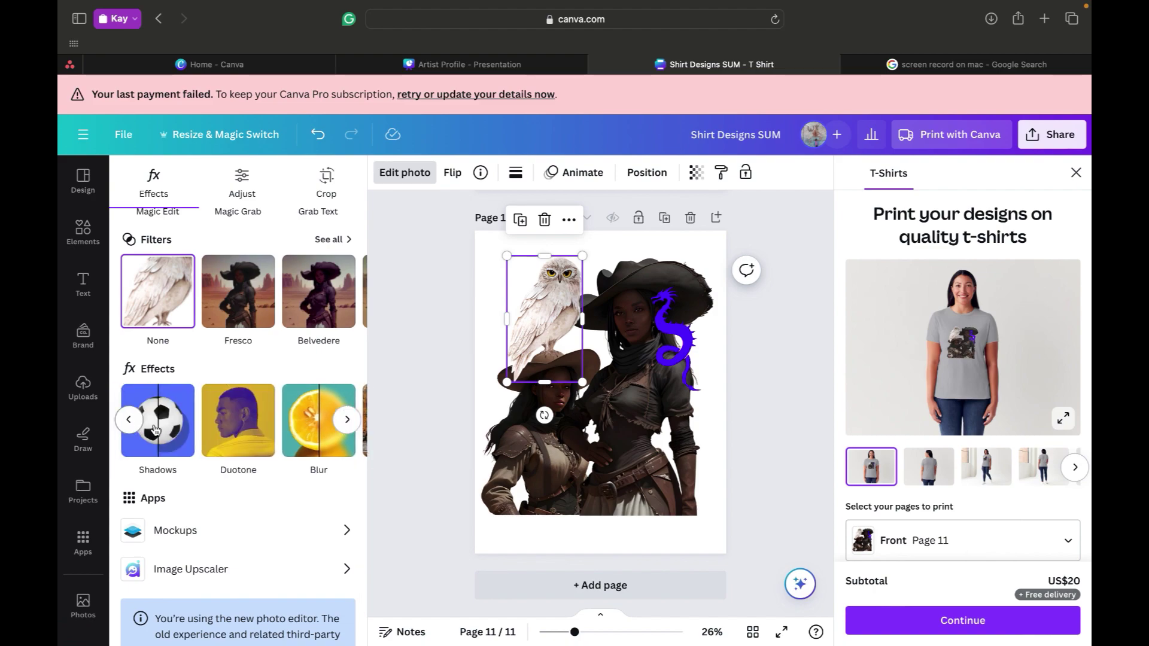
left_click(238, 437)
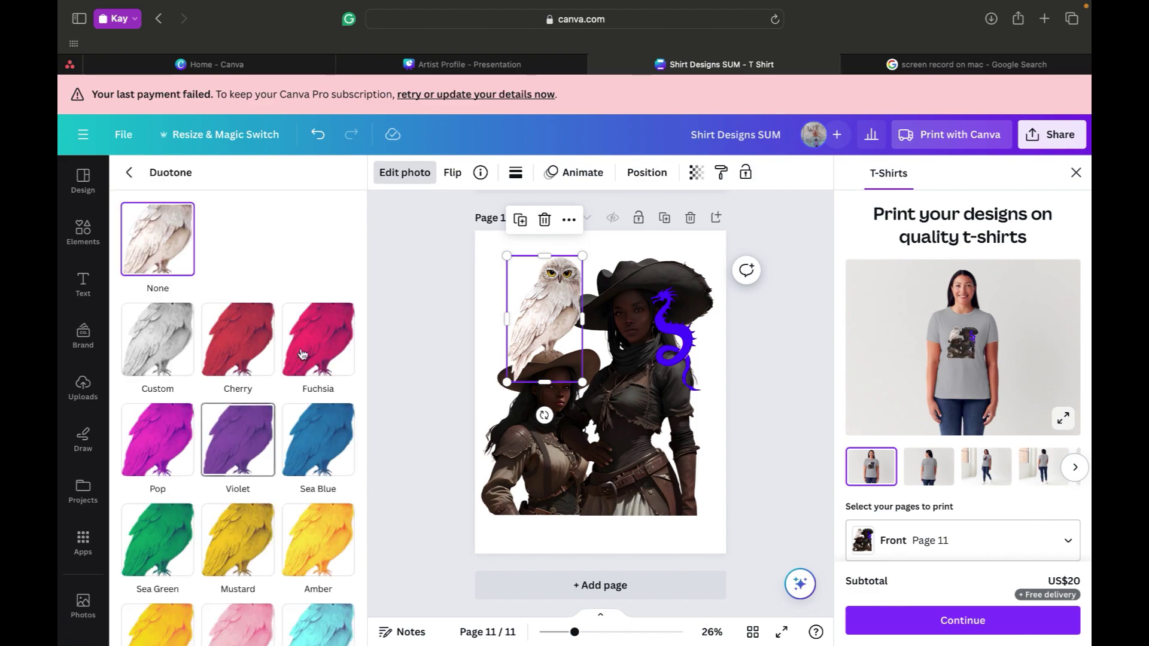
scroll(268, 548, "down", 3)
scroll(268, 548, "down", 6)
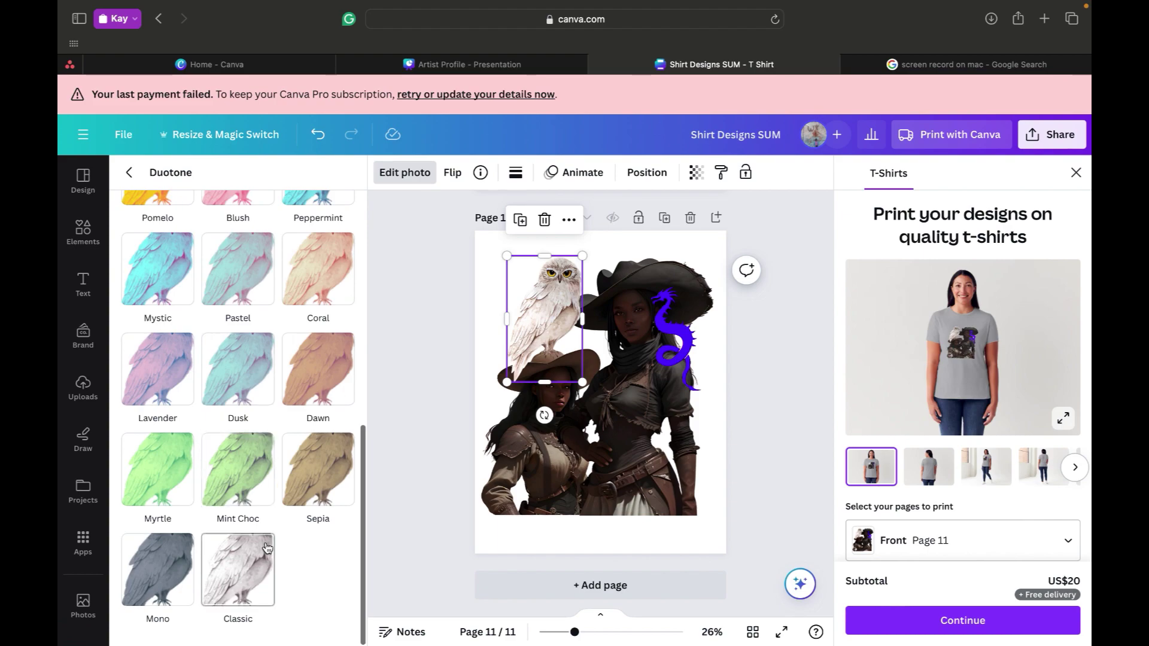
scroll(267, 548, "up", 10)
scroll(267, 549, "down", 3)
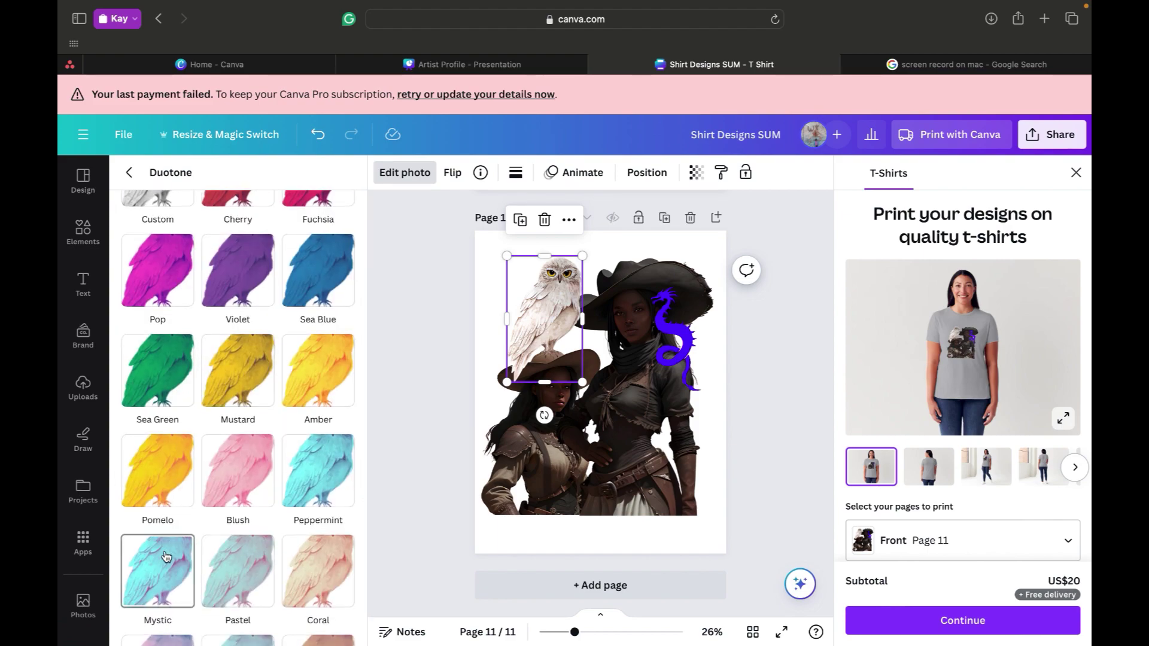
scroll(256, 436, "up", 3)
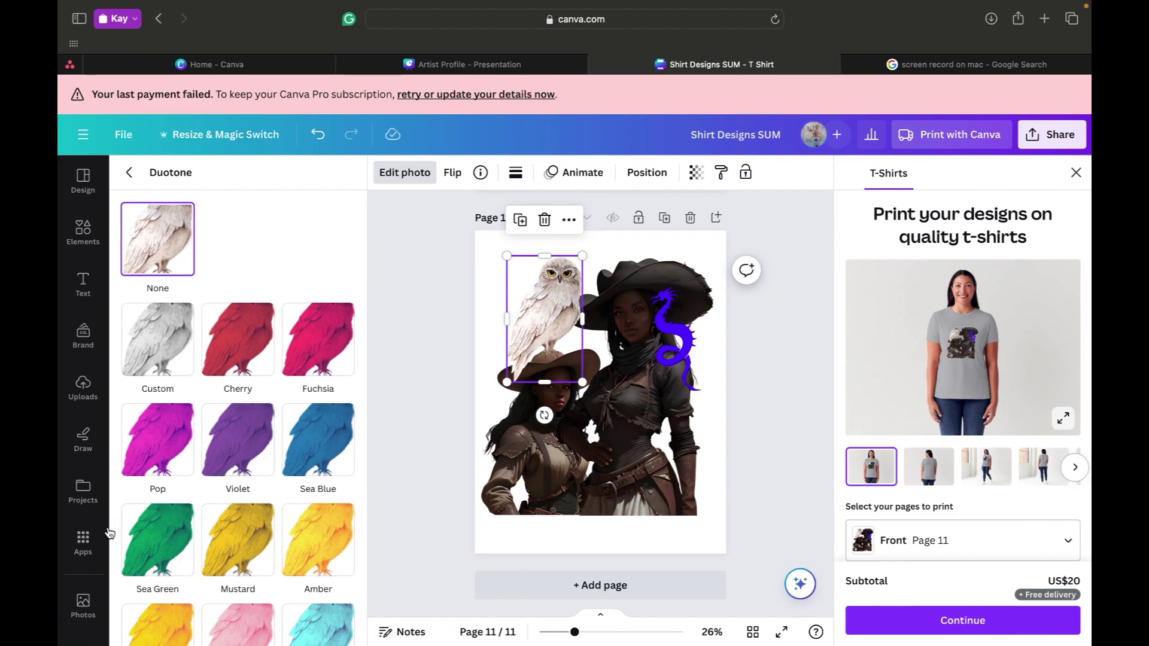
scroll(188, 486, "down", 3)
scroll(188, 486, "down", 2)
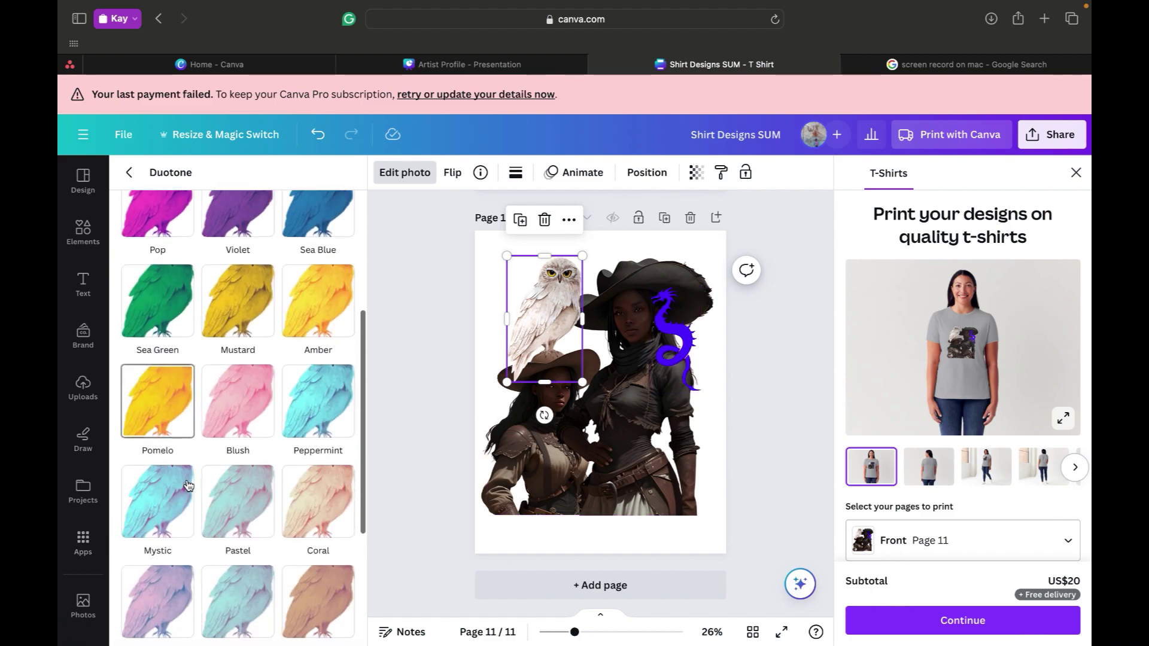
left_click(170, 510)
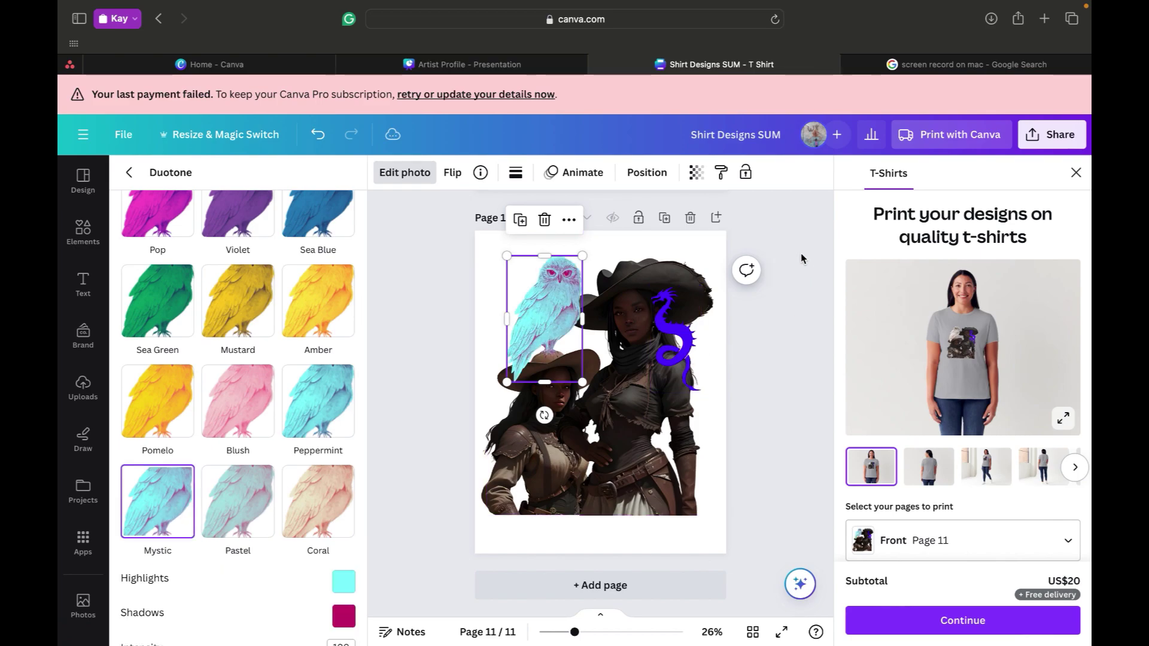
key("Escape")
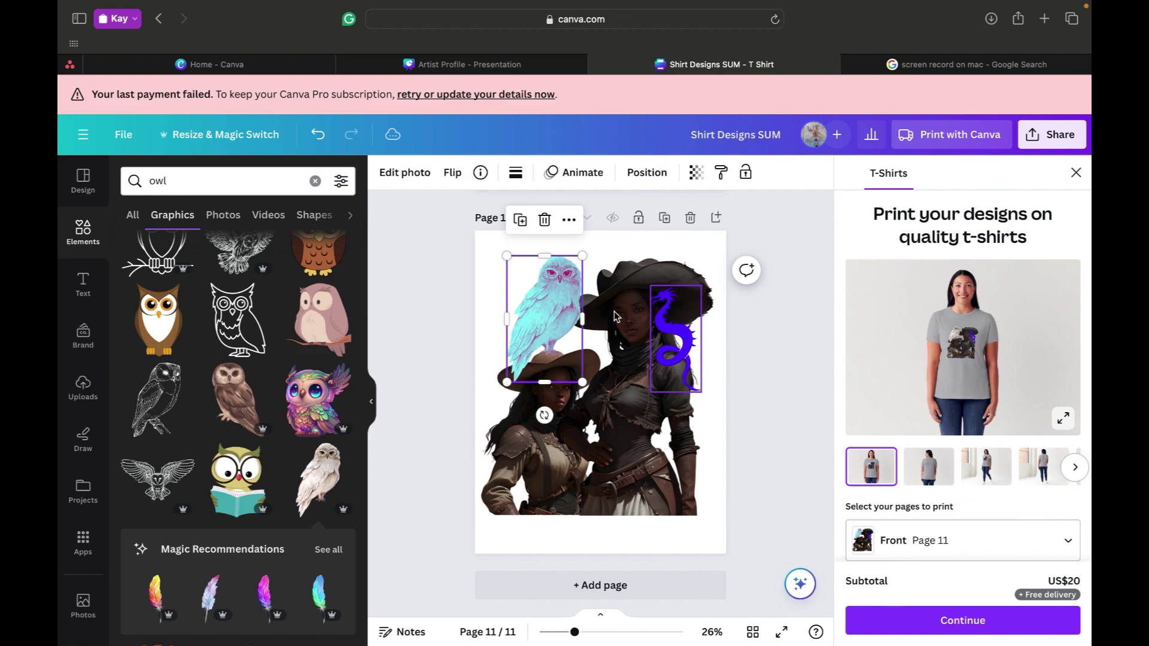
left_click(556, 432)
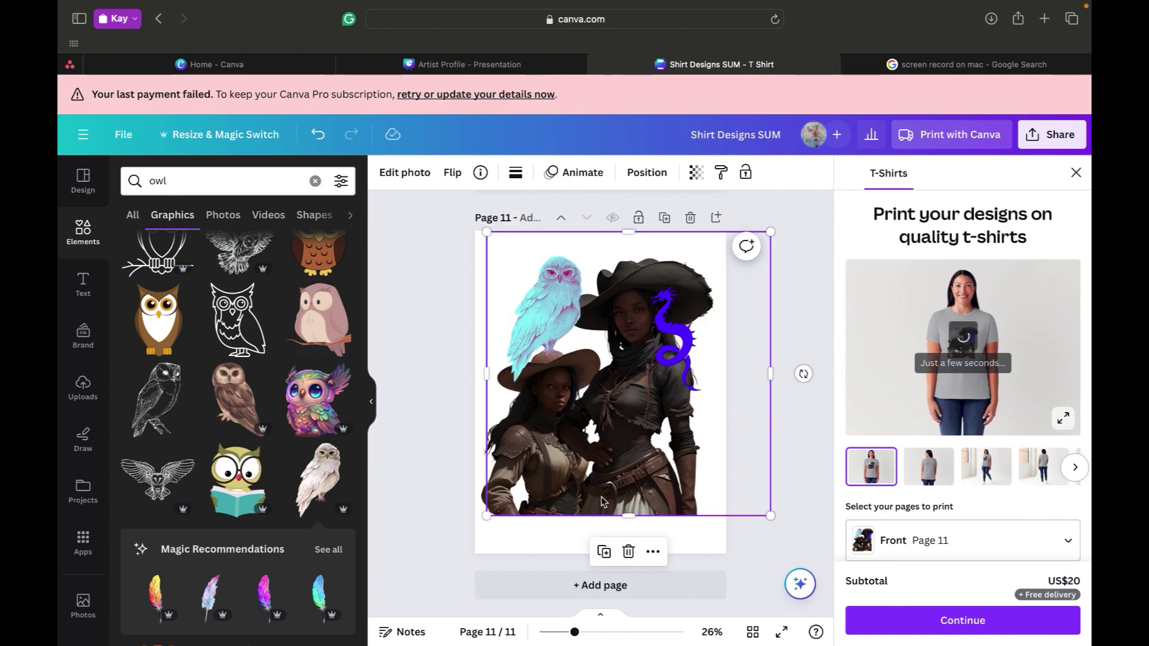